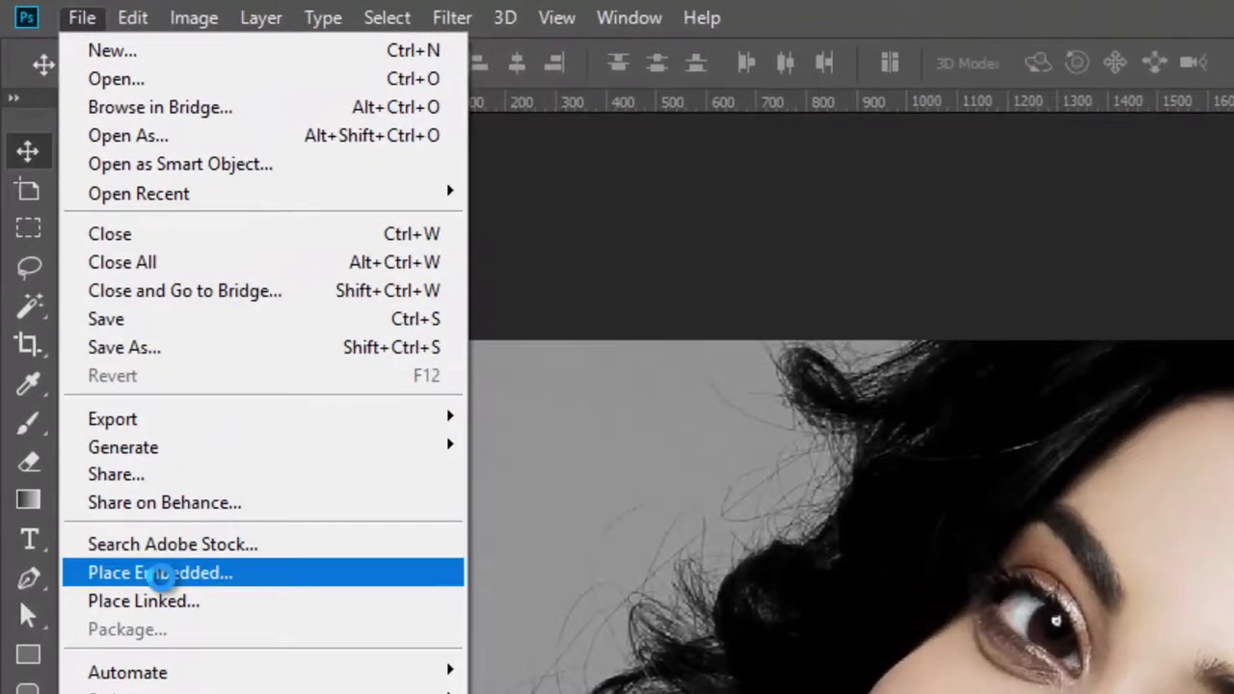
Step: Place the cracked paint texture as an embedded layer, rotated about 131° and scaled to 132%
{"action": "left_click", "coordinate": [159, 573]}
{"action": "double_click", "coordinate": [932, 308]}
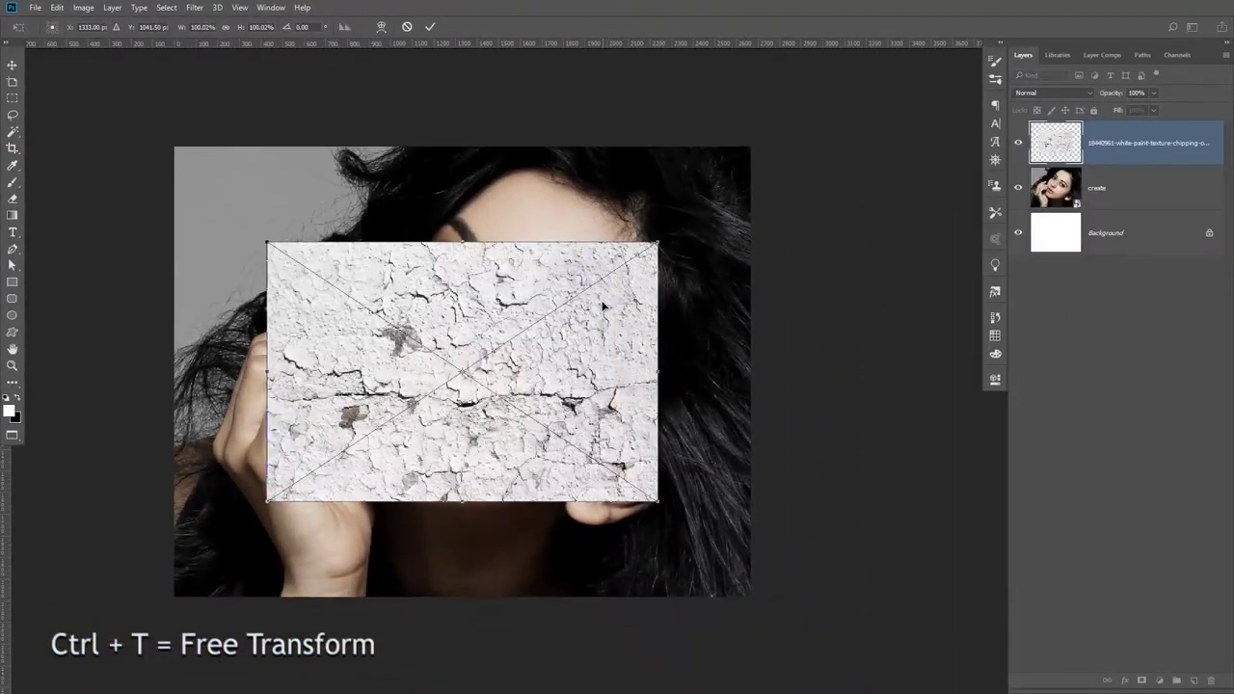
{"action": "left_click_drag", "start_coordinate": [258, 234], "coordinate": [237, 445]}
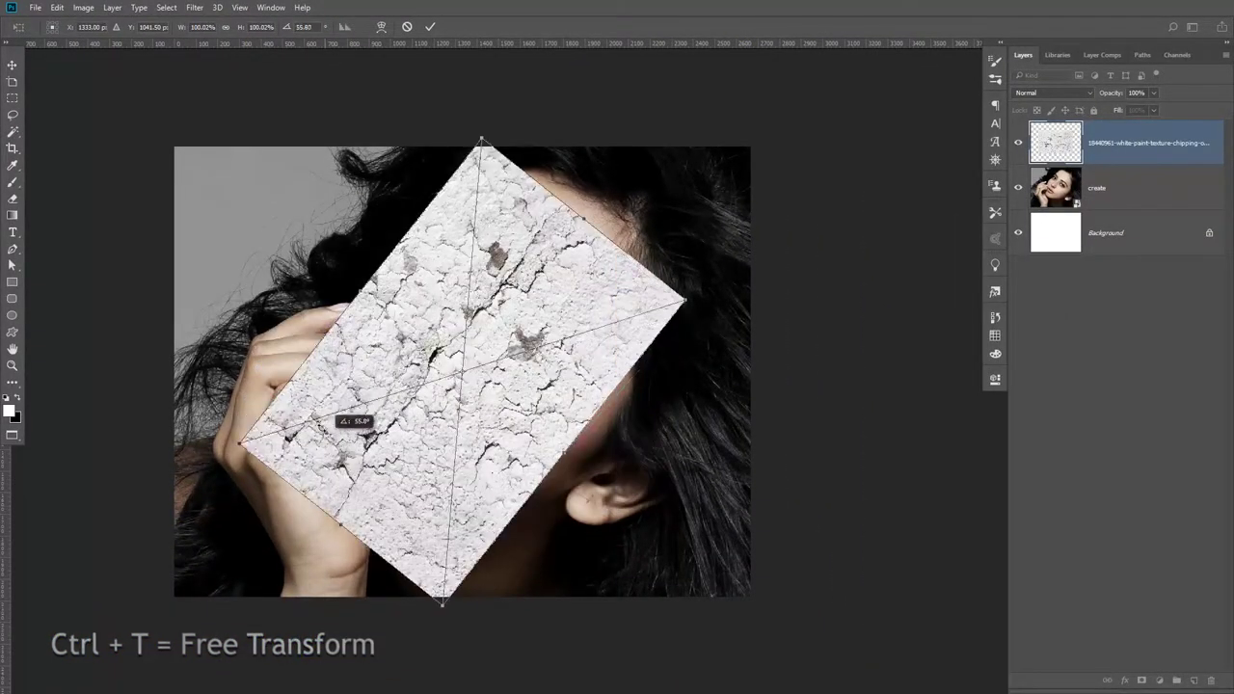
{"action": "left_click_drag", "start_coordinate": [337, 414], "coordinate": [333, 412]}
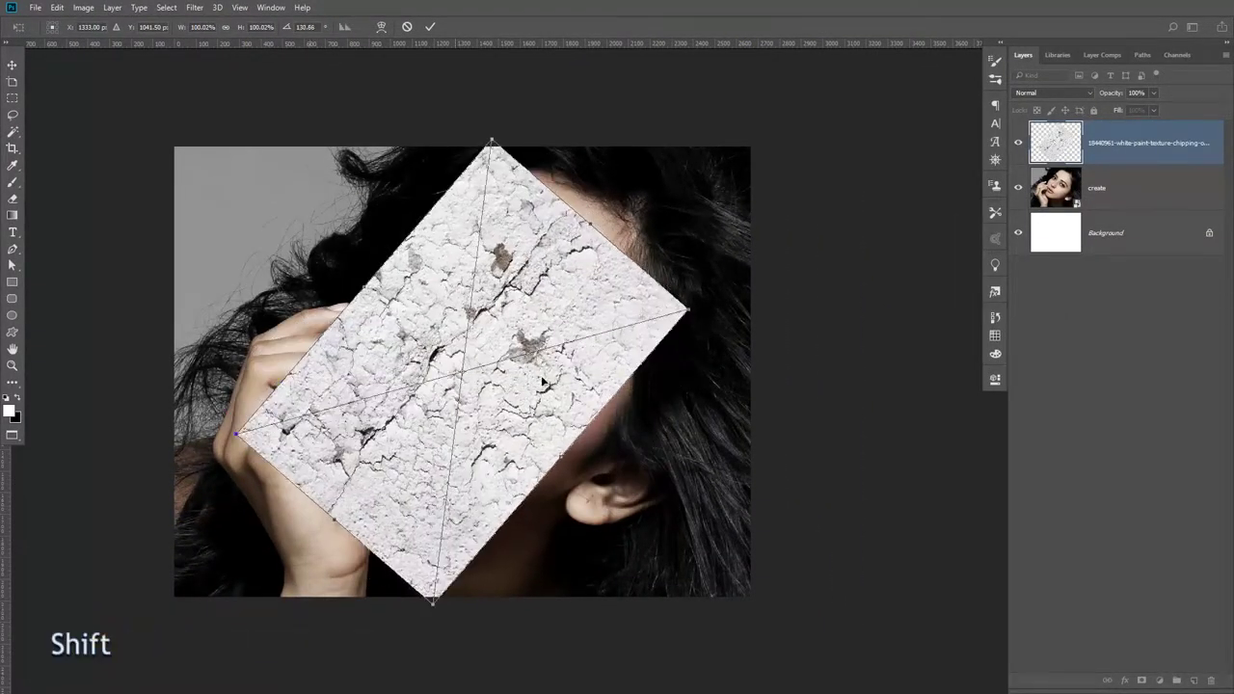
{"action": "left_click_drag", "start_coordinate": [691, 308], "coordinate": [752, 262]}
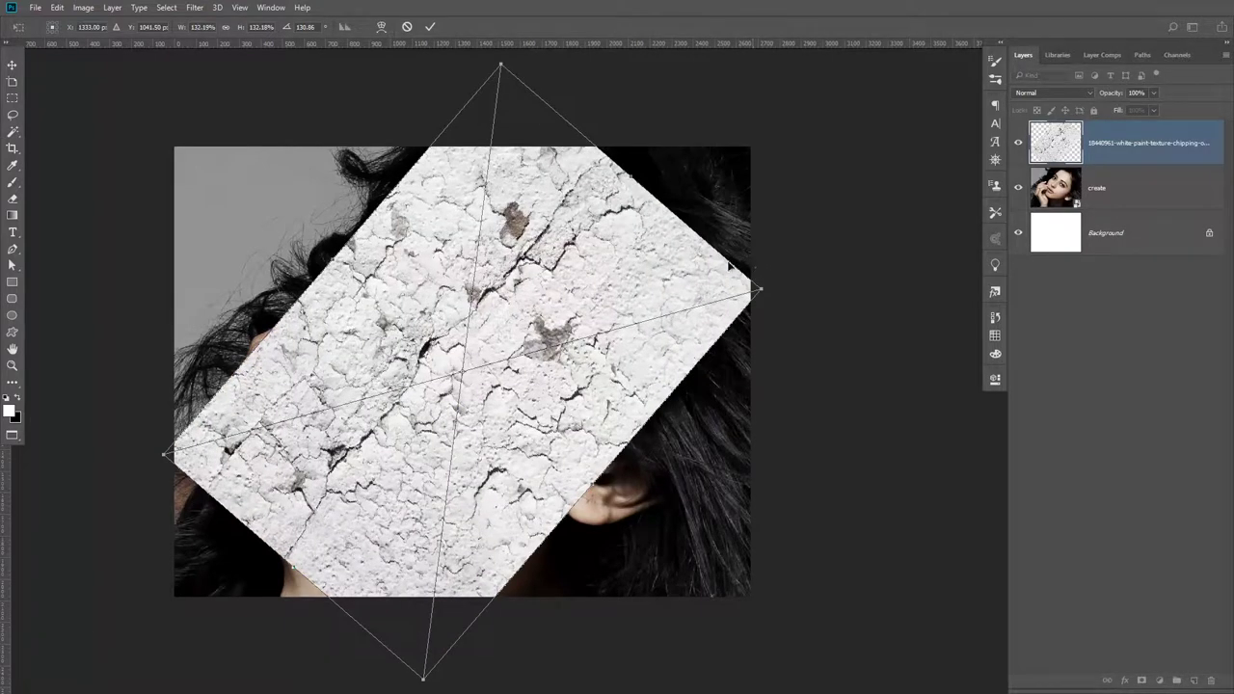
Step: Commit the placement, lower the texture opacity to 66% and align it with the face
{"action": "left_click", "coordinate": [425, 27]}
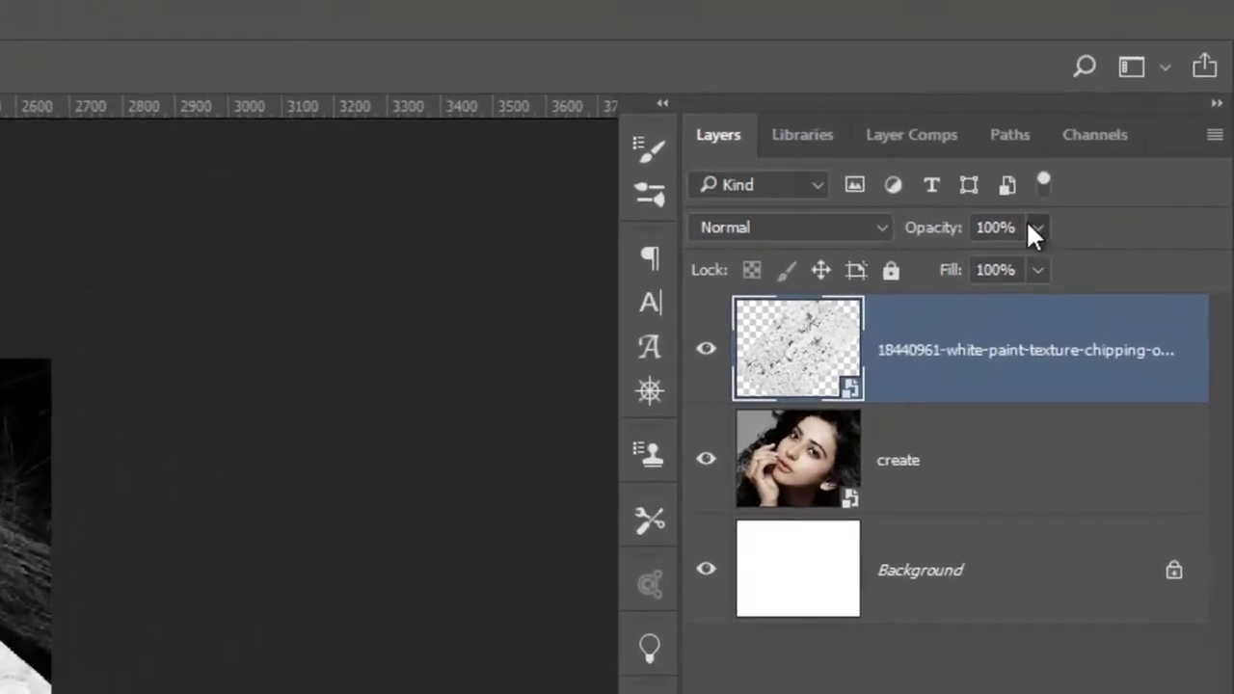
{"action": "left_click", "coordinate": [1035, 229]}
{"action": "left_click_drag", "start_coordinate": [1037, 249], "coordinate": [1023, 249]}
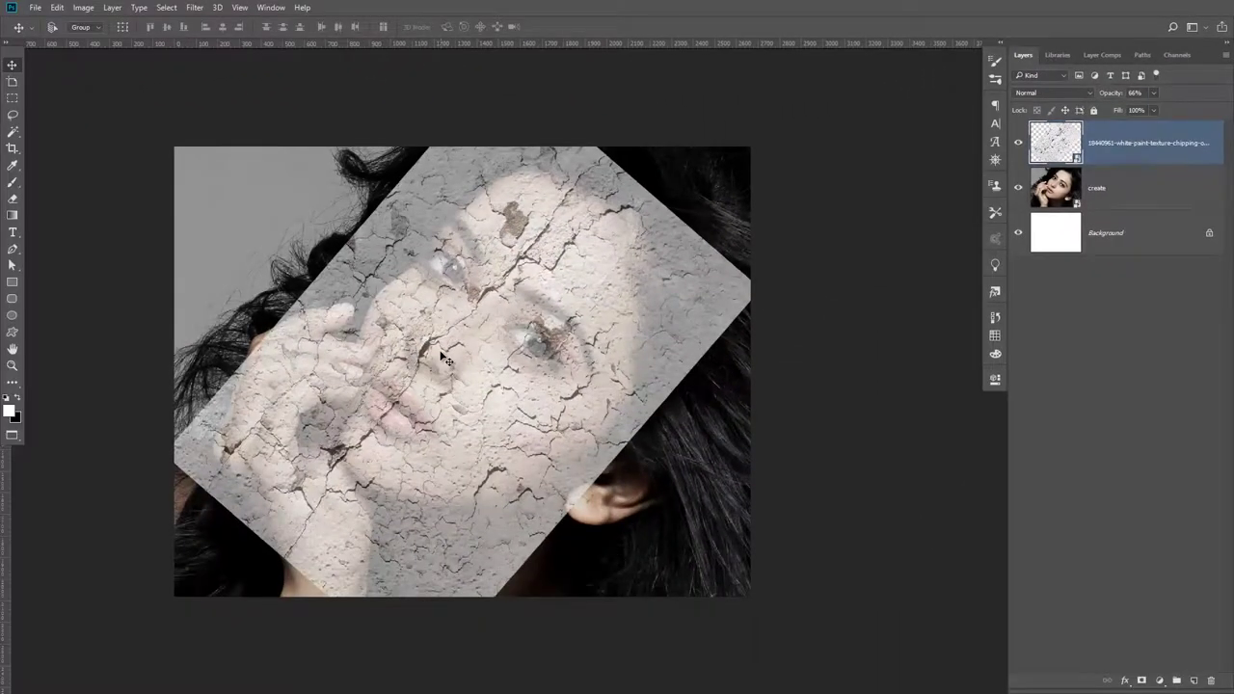
{"action": "left_click_drag", "start_coordinate": [445, 360], "coordinate": [451, 342]}
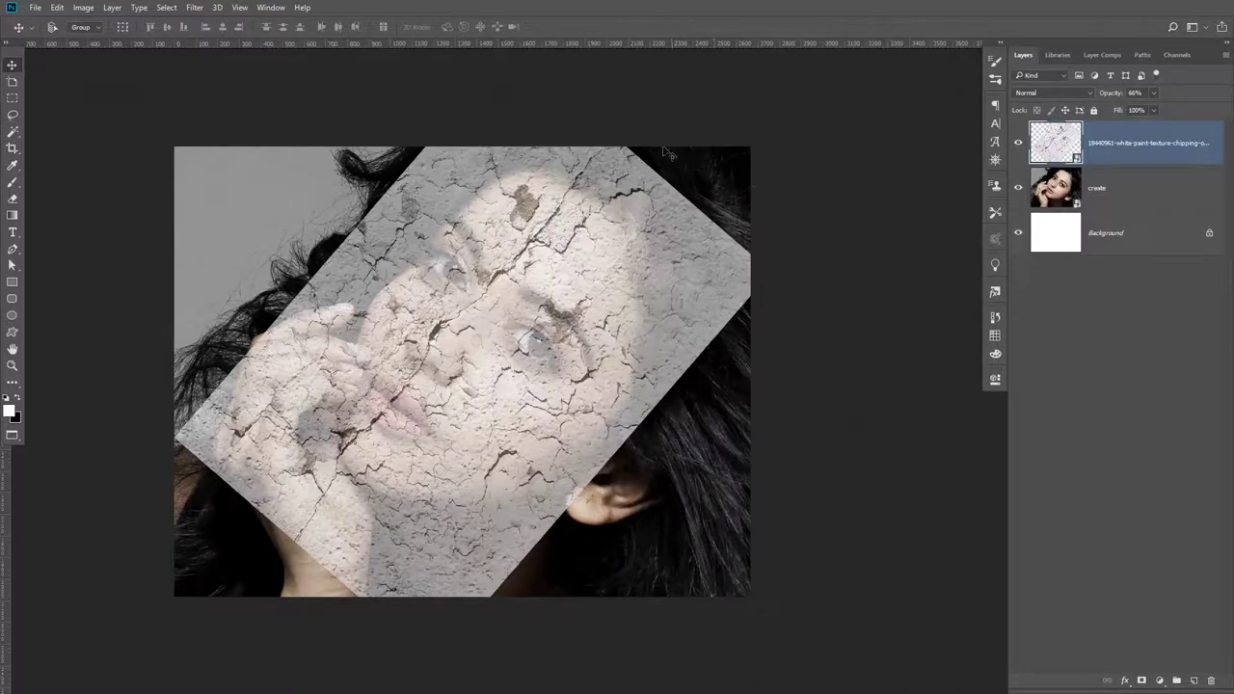
Step: Fine-tune the texture's rotation over the face and restore it to full opacity
{"action": "key", "text": "ctrl+t"}
{"action": "left_click_drag", "start_coordinate": [859, 184], "coordinate": [864, 203]}
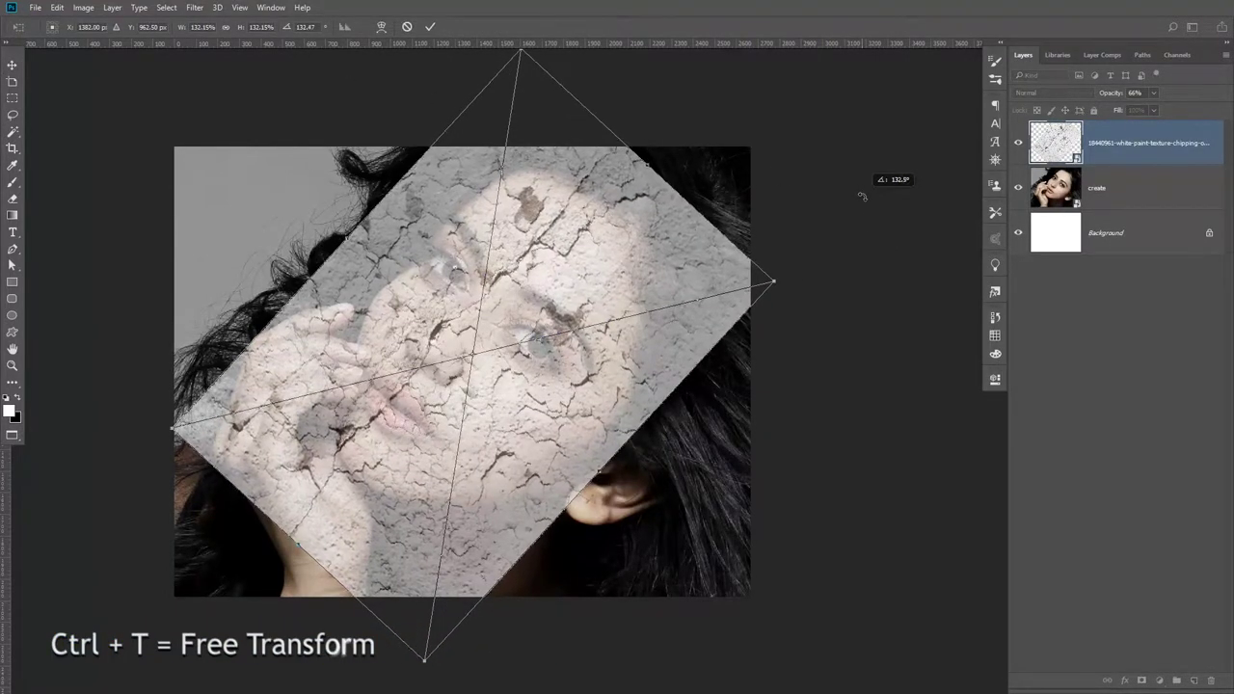
{"action": "key", "text": "Return"}
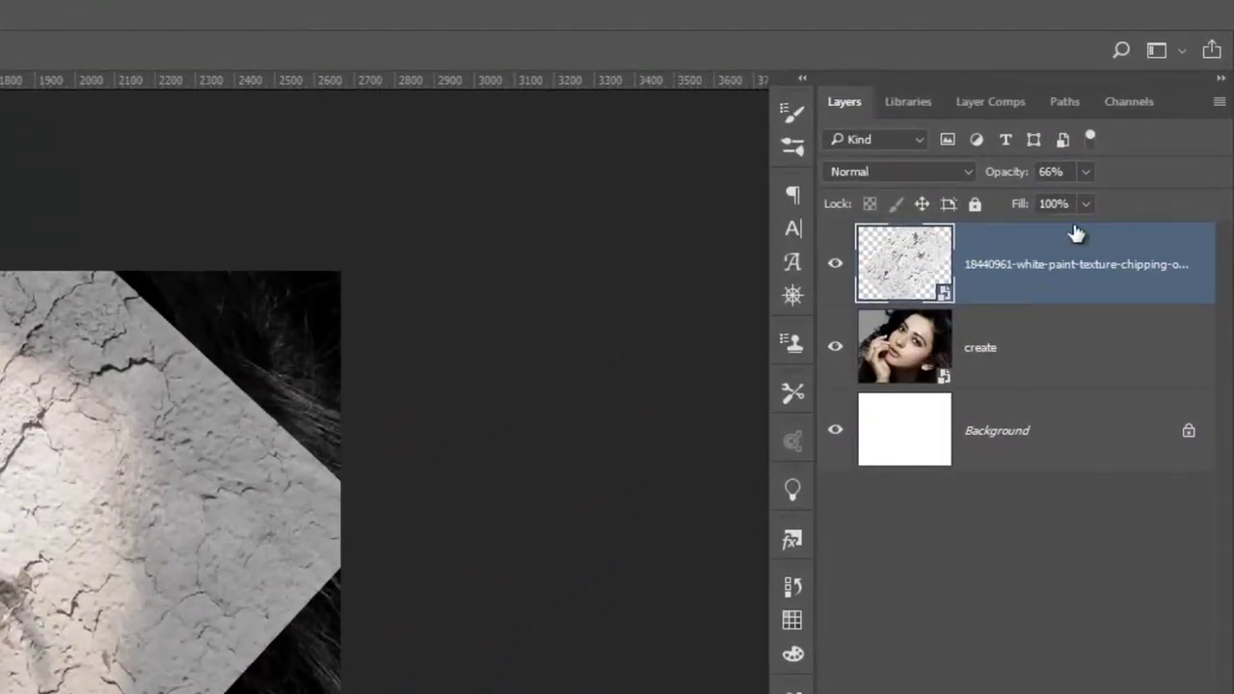
{"action": "left_click_drag", "start_coordinate": [1086, 172], "coordinate": [1122, 169]}
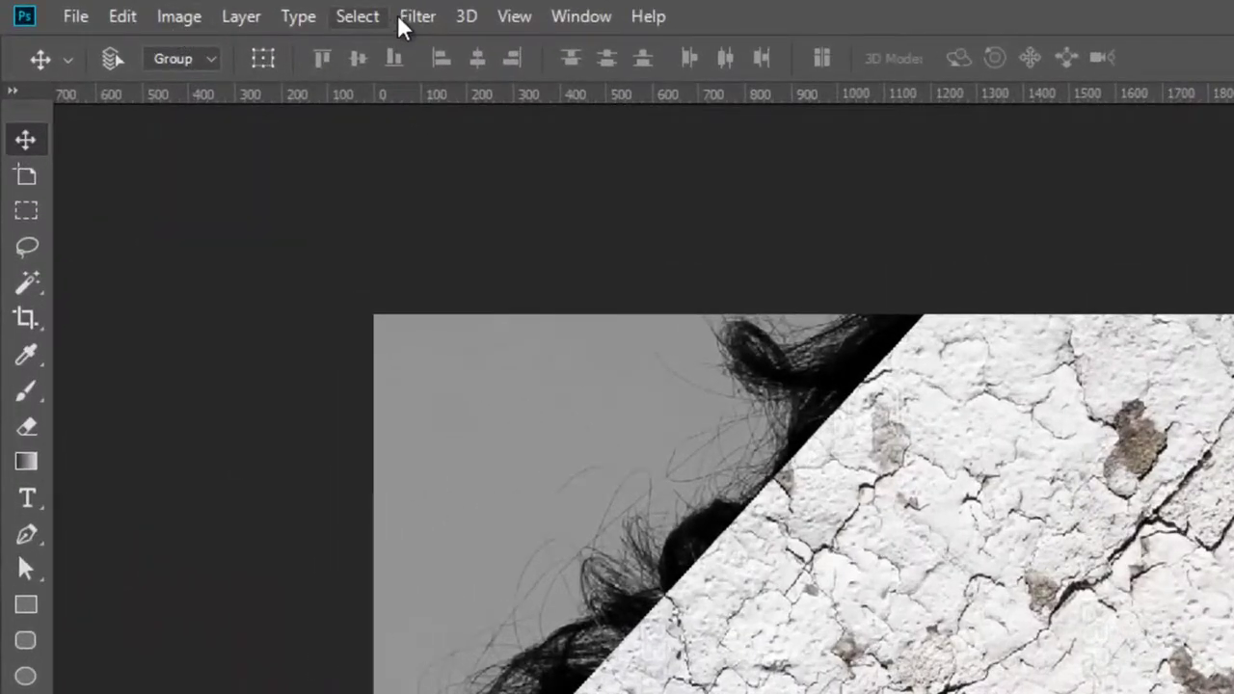
{"action": "left_click", "coordinate": [401, 18]}
Step: Open Liquify on the texture with the create layer shown as backdrop
{"action": "left_click", "coordinate": [441, 45]}
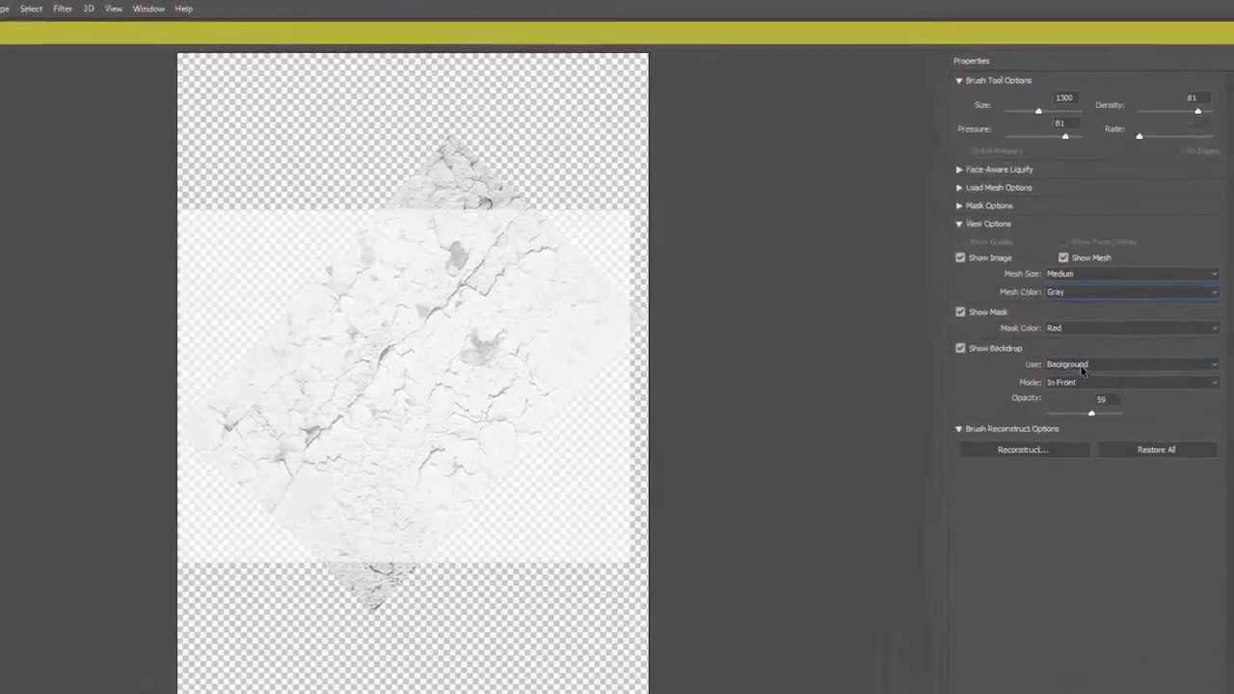
{"action": "left_click", "coordinate": [1142, 323]}
{"action": "left_click", "coordinate": [1091, 357]}
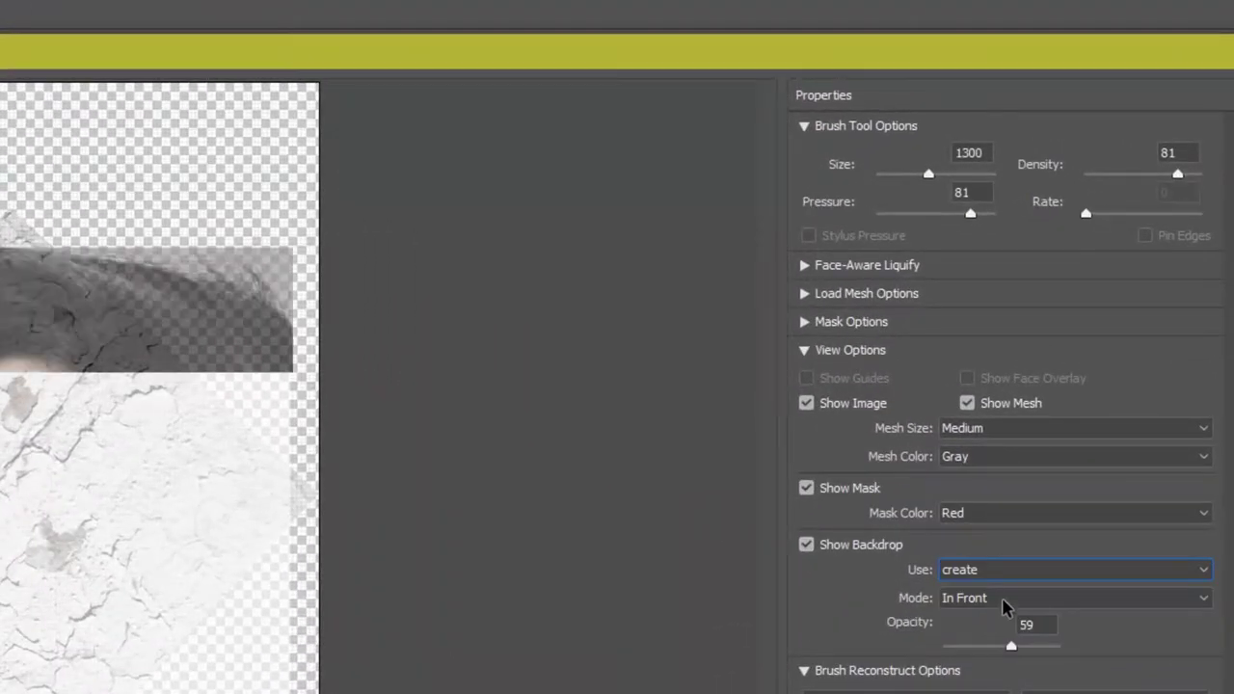
{"action": "left_click", "coordinate": [999, 597]}
{"action": "left_click", "coordinate": [999, 597]}
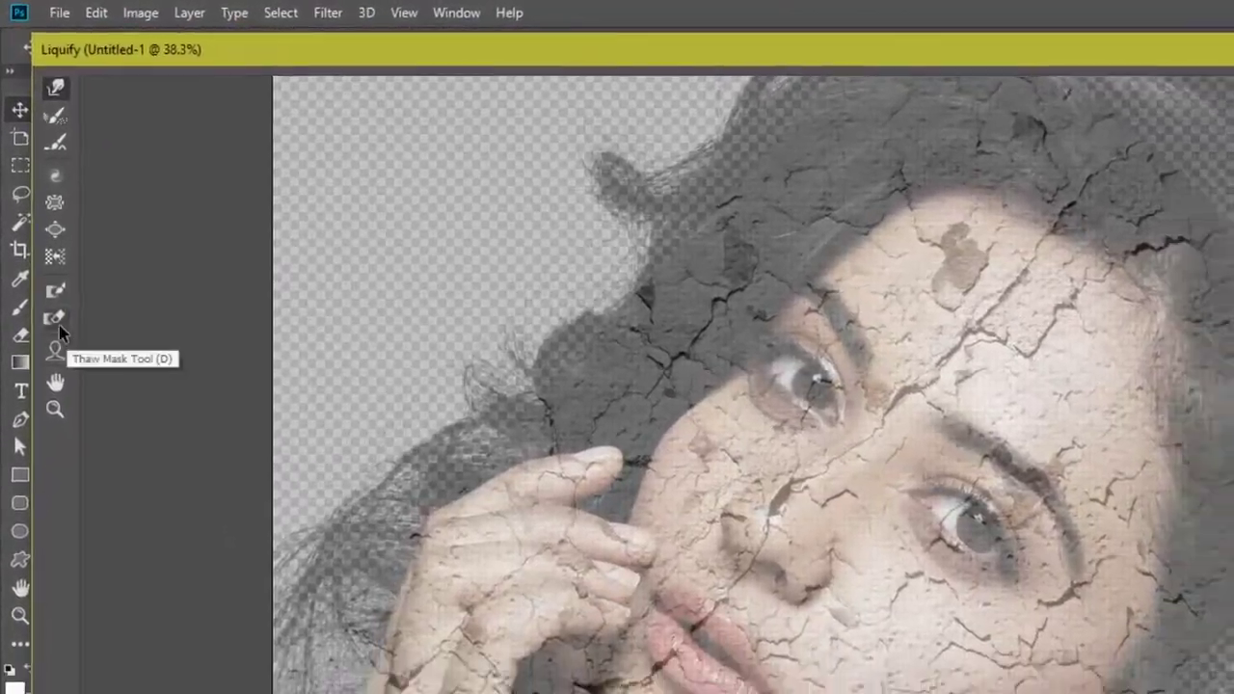
Step: Paint a freeze mask over the cheek, eye and forehead
{"action": "left_click", "coordinate": [32, 172]}
{"action": "left_click", "coordinate": [511, 358]}
{"action": "mouse_move", "coordinate": [503, 358]}
{"action": "left_mouse_down"}
{"action": "mouse_move", "coordinate": [628, 278]}
{"action": "mouse_move", "coordinate": [421, 381]}
{"action": "mouse_move", "coordinate": [403, 289]}
{"action": "mouse_move", "coordinate": [505, 241]}
{"action": "left_mouse_up"}
{"action": "mouse_move", "coordinate": [562, 179]}
{"action": "left_mouse_down"}
{"action": "mouse_move", "coordinate": [590, 211]}
{"action": "mouse_move", "coordinate": [623, 219]}
{"action": "left_mouse_up"}
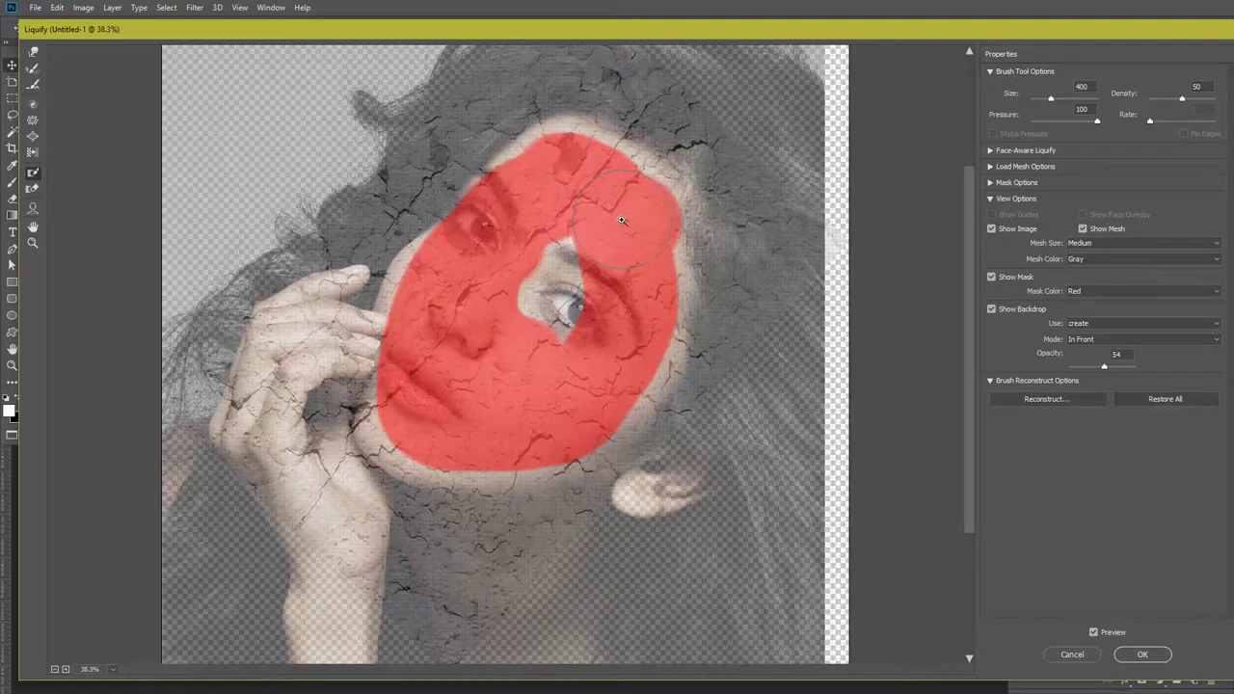
{"action": "key", "text": "alt"}
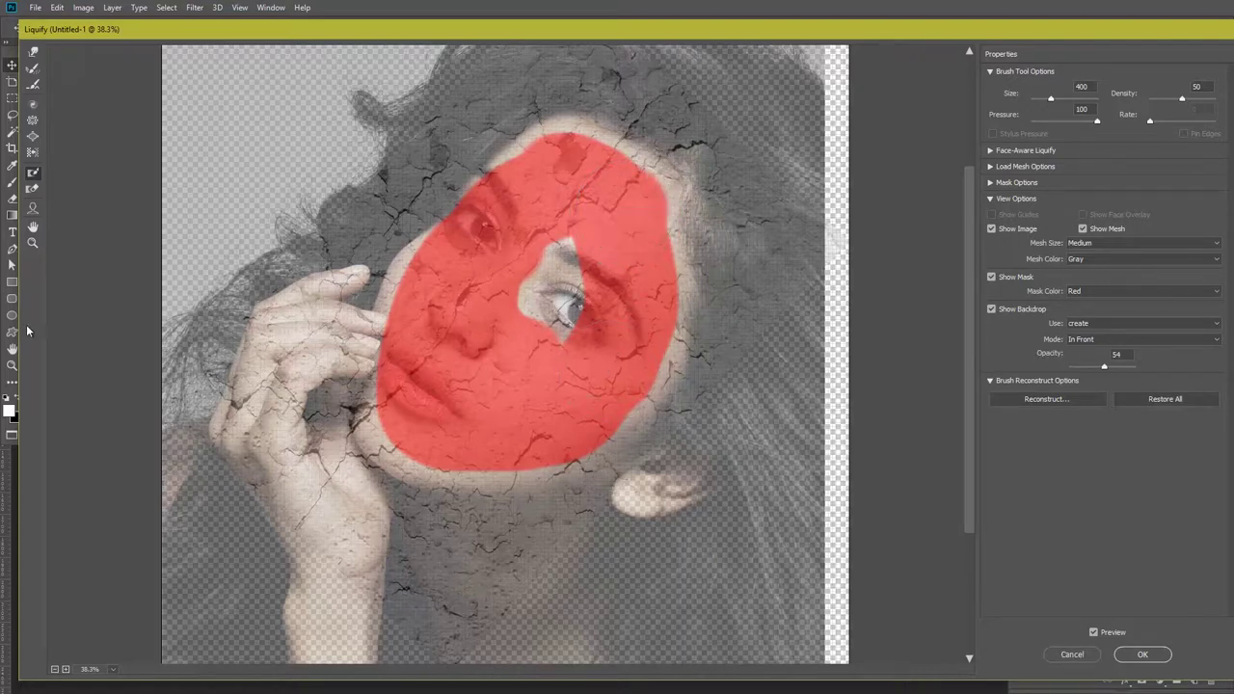
Step: Forward-warp the texture around the neck, chin, hand and hair, then thaw the upper face
{"action": "left_click", "coordinate": [34, 54]}
{"action": "mouse_move", "coordinate": [479, 551]}
{"action": "left_mouse_down"}
{"action": "mouse_move", "coordinate": [379, 519]}
{"action": "mouse_move", "coordinate": [289, 460]}
{"action": "left_mouse_up"}
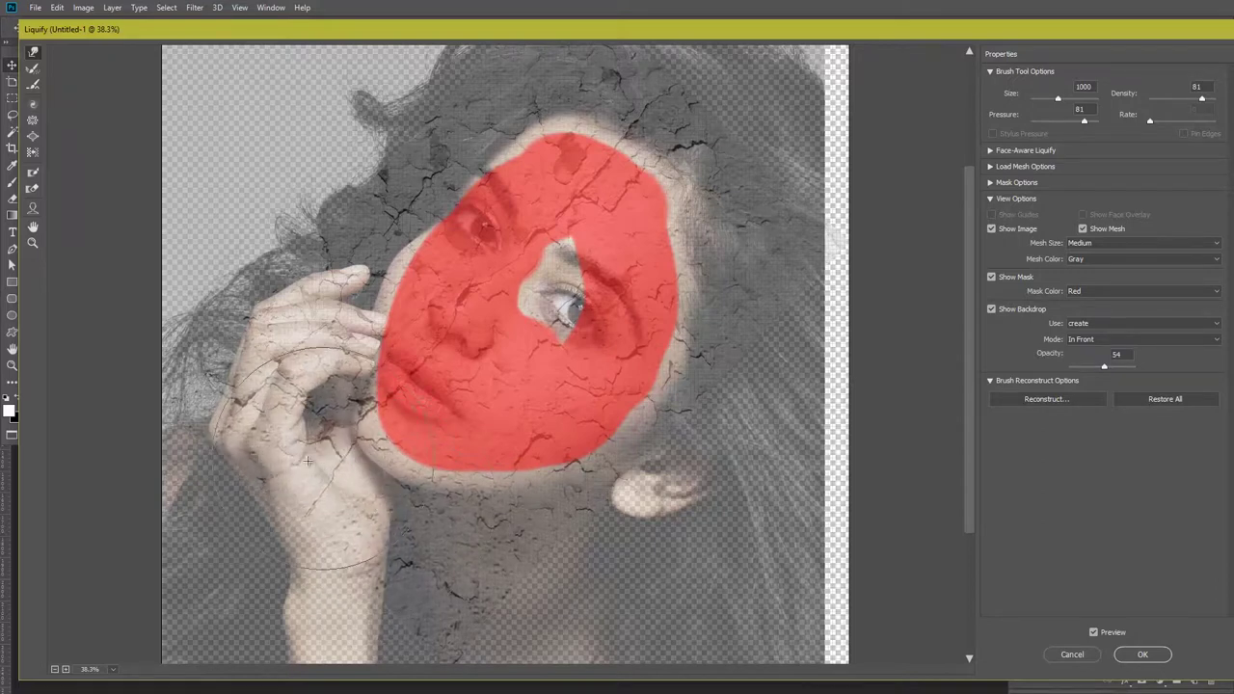
{"action": "left_click_drag", "start_coordinate": [289, 459], "coordinate": [495, 614]}
{"action": "left_click_drag", "start_coordinate": [483, 562], "coordinate": [486, 553]}
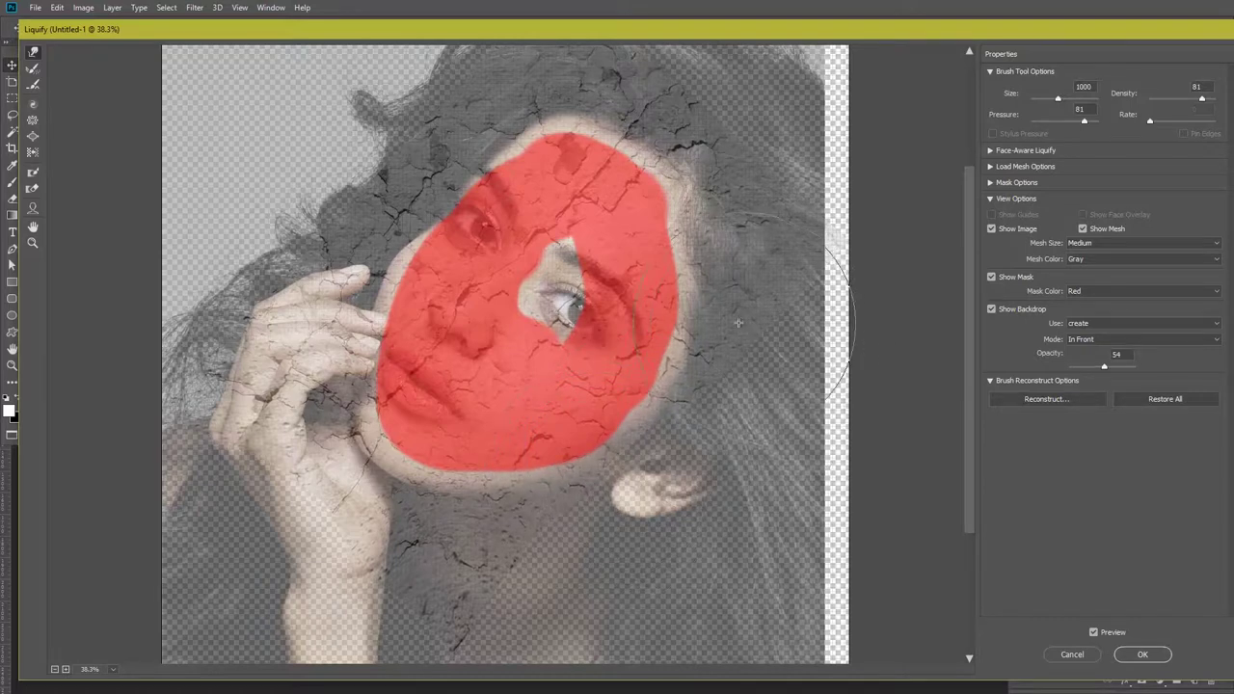
{"action": "left_click_drag", "start_coordinate": [742, 328], "coordinate": [756, 253]}
{"action": "mouse_move", "coordinate": [694, 138]}
{"action": "left_mouse_down"}
{"action": "mouse_move", "coordinate": [528, 95]}
{"action": "mouse_move", "coordinate": [451, 157]}
{"action": "left_mouse_up"}
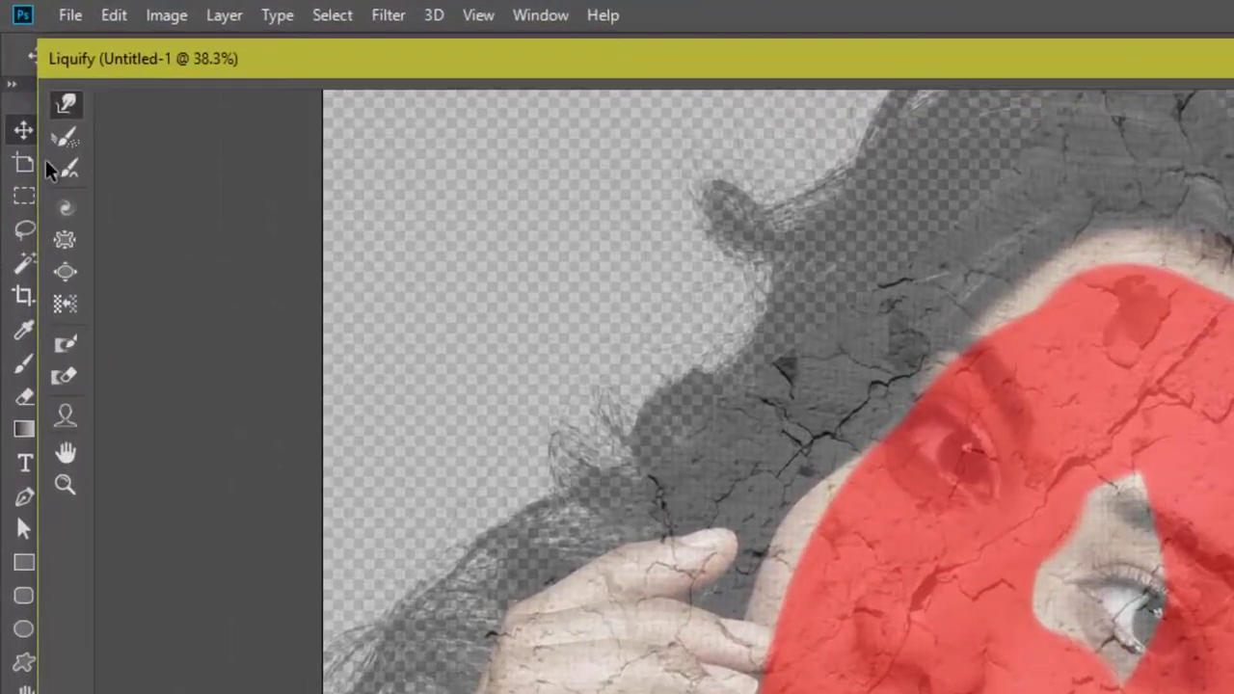
{"action": "left_click", "coordinate": [50, 301]}
{"action": "left_click_drag", "start_coordinate": [733, 241], "coordinate": [591, 474]}
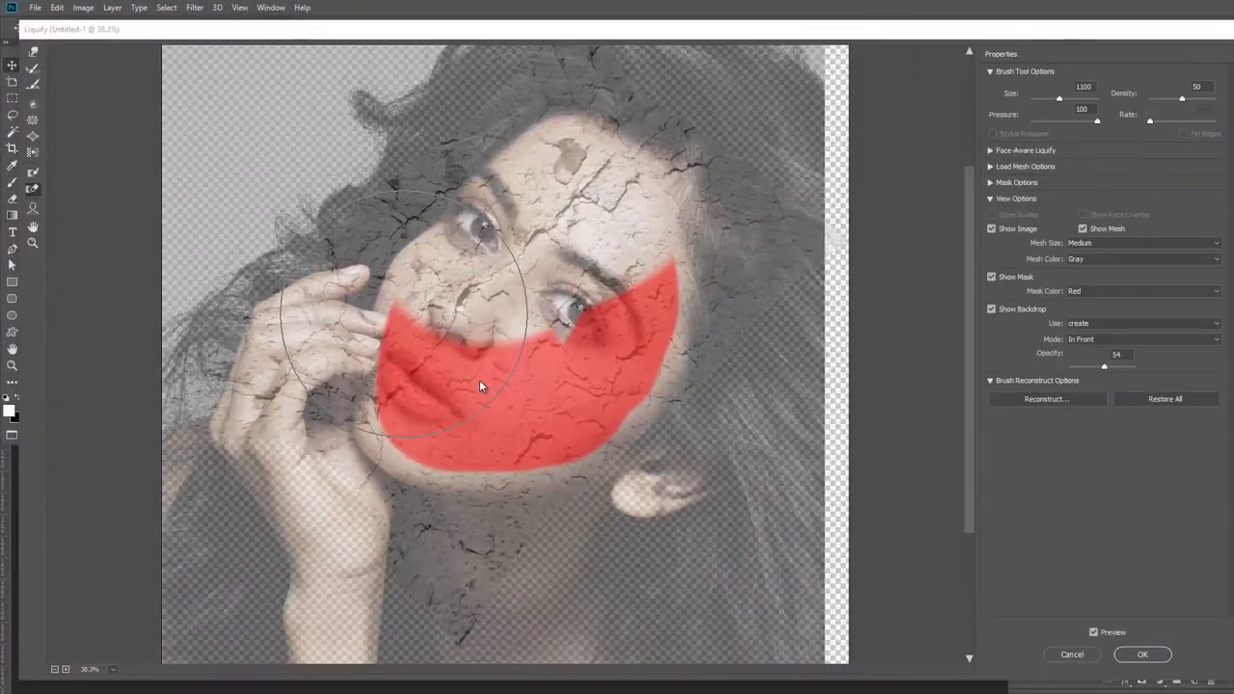
Step: Thaw the lower face and warp the texture around the nose and between the eyes
{"action": "left_click", "coordinate": [421, 323]}
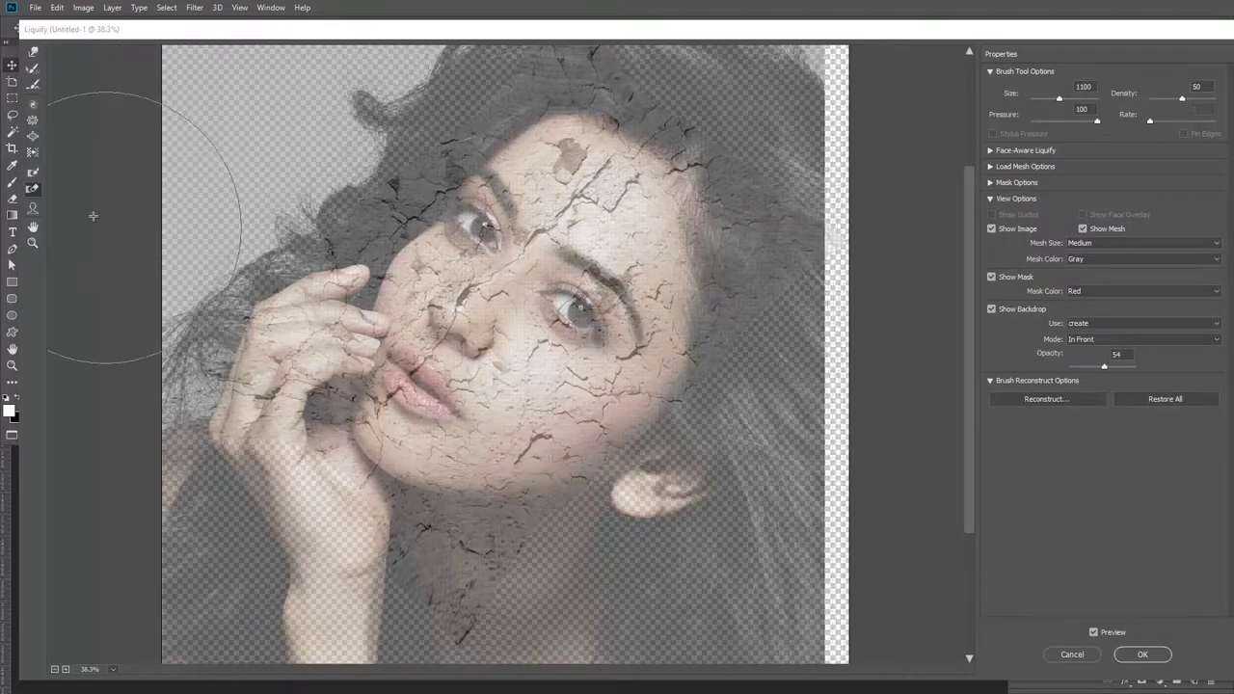
{"action": "left_click", "coordinate": [32, 51]}
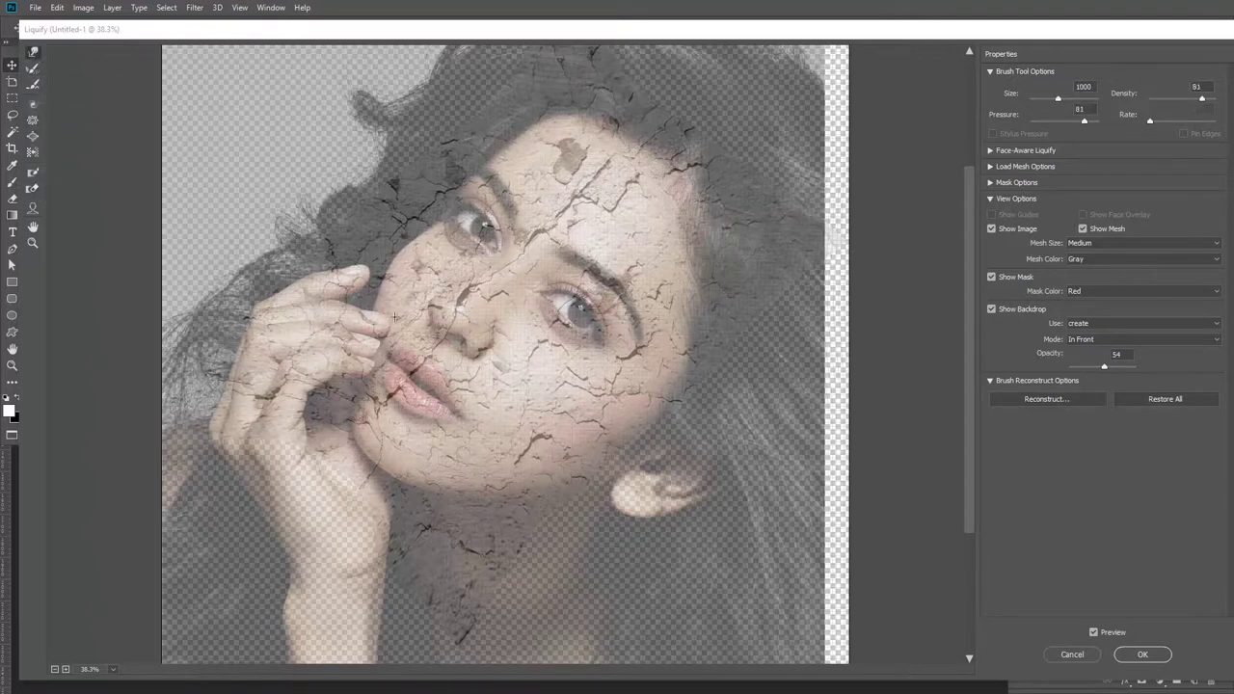
{"action": "key", "text": "bracketleft"}
{"action": "key", "text": "bracketleft"}
{"action": "key", "text": "bracketleft"}
{"action": "mouse_move", "coordinate": [453, 318]}
{"action": "left_mouse_down"}
{"action": "mouse_move", "coordinate": [433, 344]}
{"action": "mouse_move", "coordinate": [444, 309]}
{"action": "mouse_move", "coordinate": [480, 288]}
{"action": "left_mouse_up"}
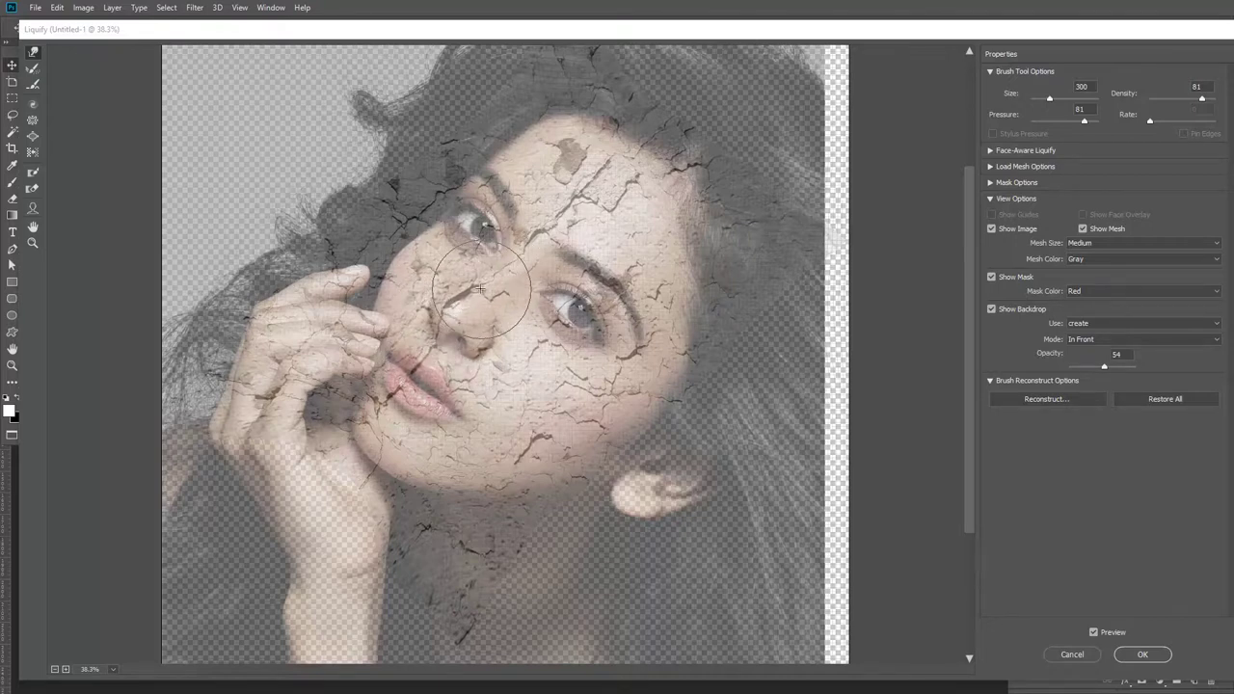
{"action": "mouse_move", "coordinate": [480, 287]}
{"action": "left_mouse_down"}
{"action": "mouse_move", "coordinate": [559, 224]}
{"action": "mouse_move", "coordinate": [588, 267]}
{"action": "left_mouse_up"}
Step: Keep warping with brush sizes from 175 to 500, then apply the Liquify result
{"action": "key", "text": "bracketleft"}
{"action": "key", "text": "bracketleft"}
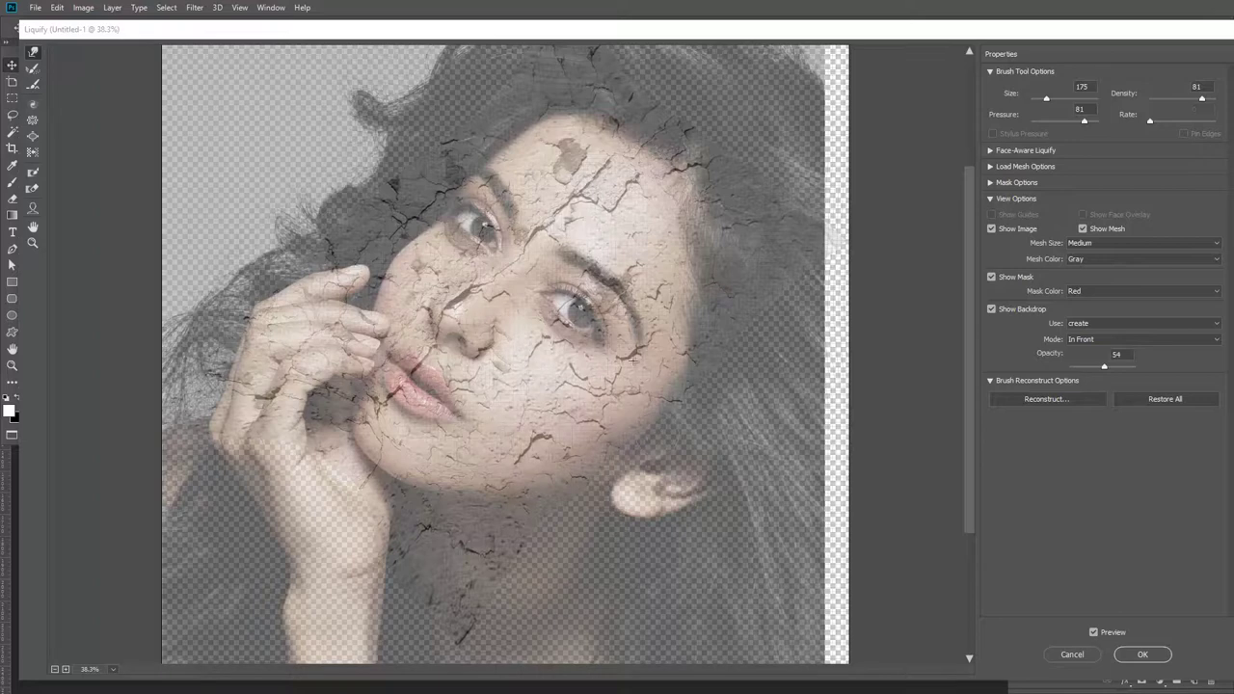
{"action": "key", "text": "bracketright"}
{"action": "key", "text": "bracketright"}
{"action": "key", "text": "bracketright"}
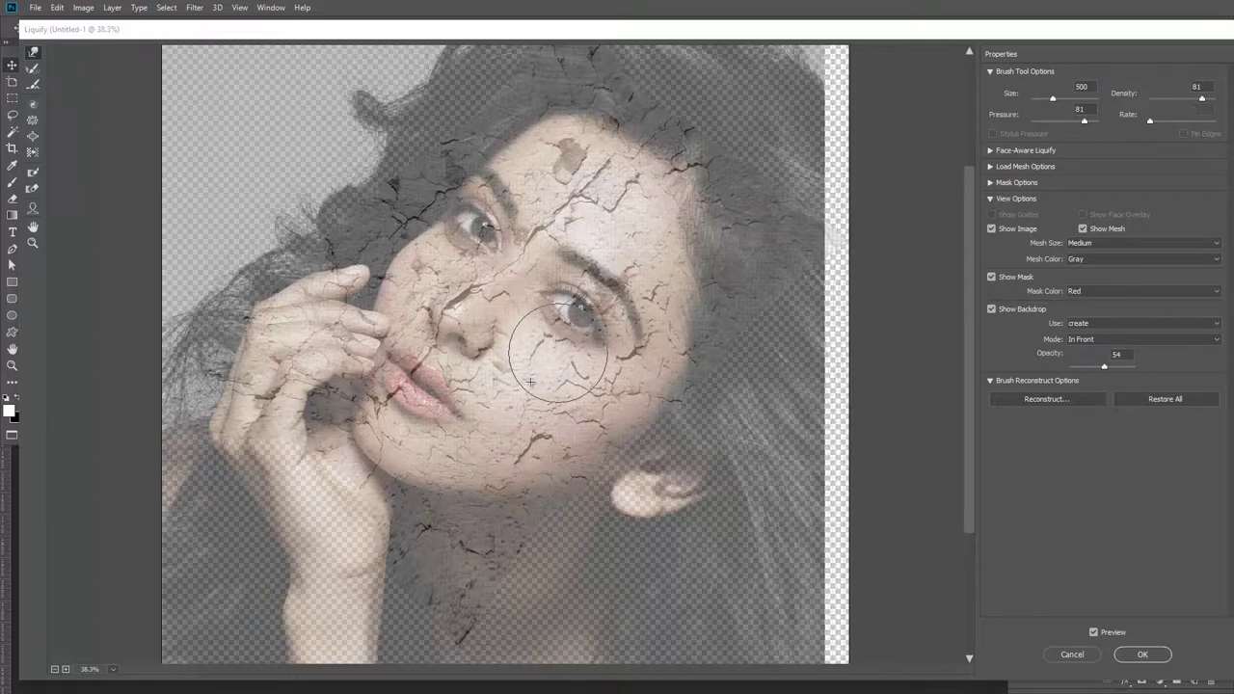
{"action": "key", "text": "bracketleft"}
{"action": "key", "text": "bracketleft"}
{"action": "key", "text": "bracketleft"}
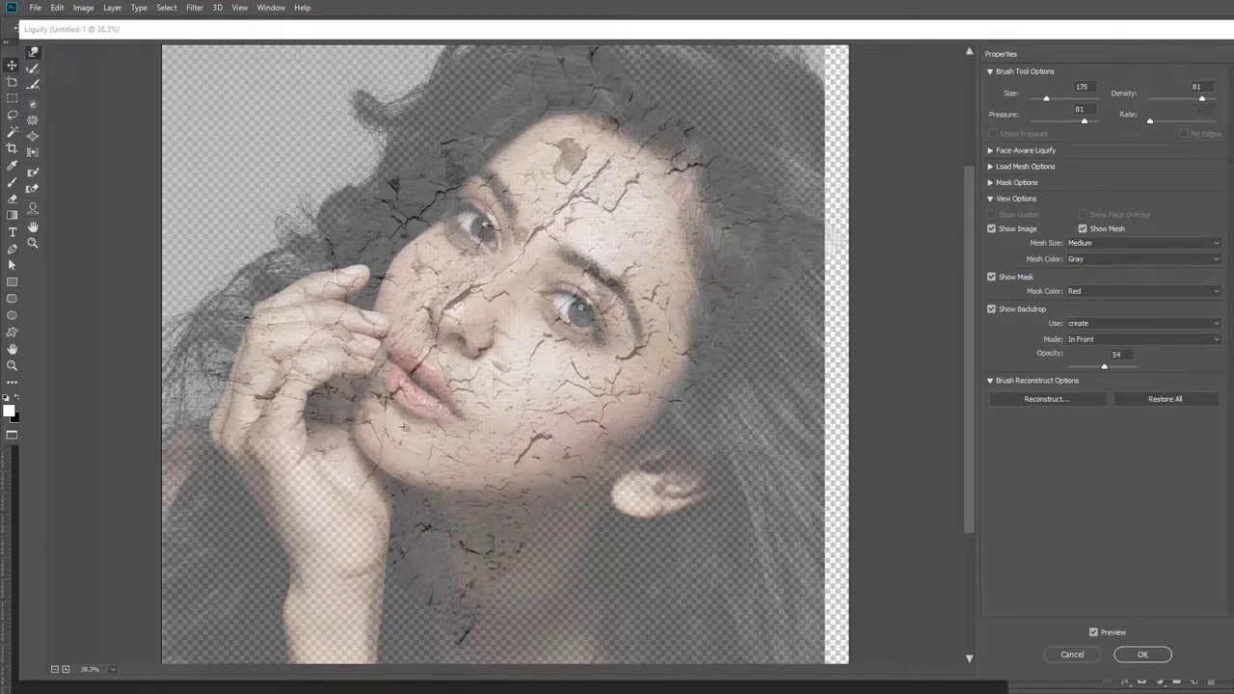
{"action": "key", "text": "bracketright"}
{"action": "key", "text": "bracketright"}
{"action": "key", "text": "bracketright"}
{"action": "key", "text": "bracketright"}
{"action": "key", "text": "bracketright"}
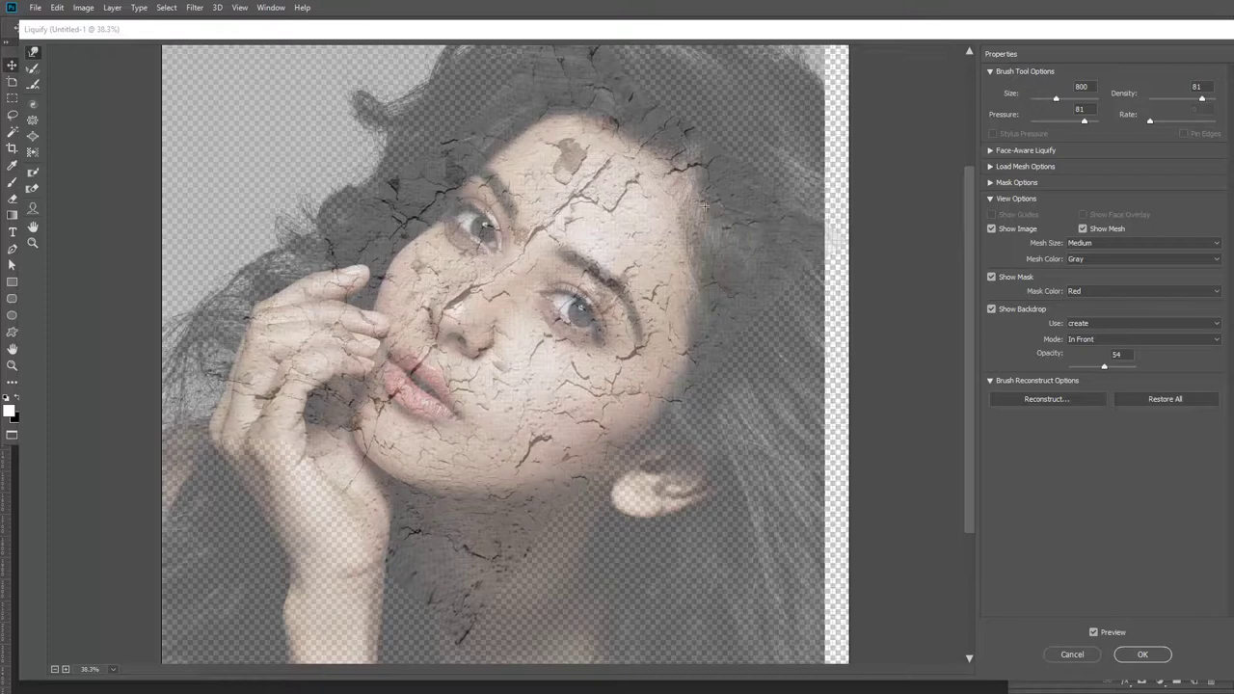
{"action": "left_click", "coordinate": [1142, 655]}
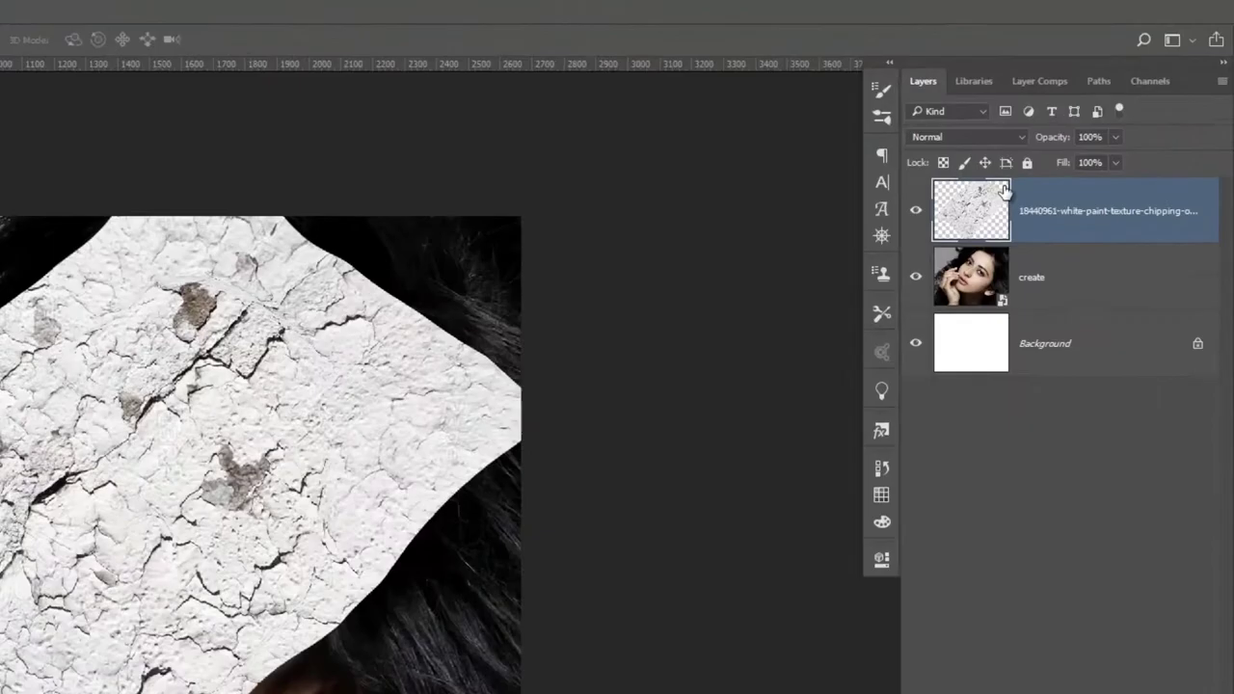
Step: Add a Hue/Saturation adjustment layer, shift the hue and enable Colorize
{"action": "left_click", "coordinate": [1052, 92]}
{"action": "left_click", "coordinate": [1037, 131]}
{"action": "left_click", "coordinate": [1159, 680]}
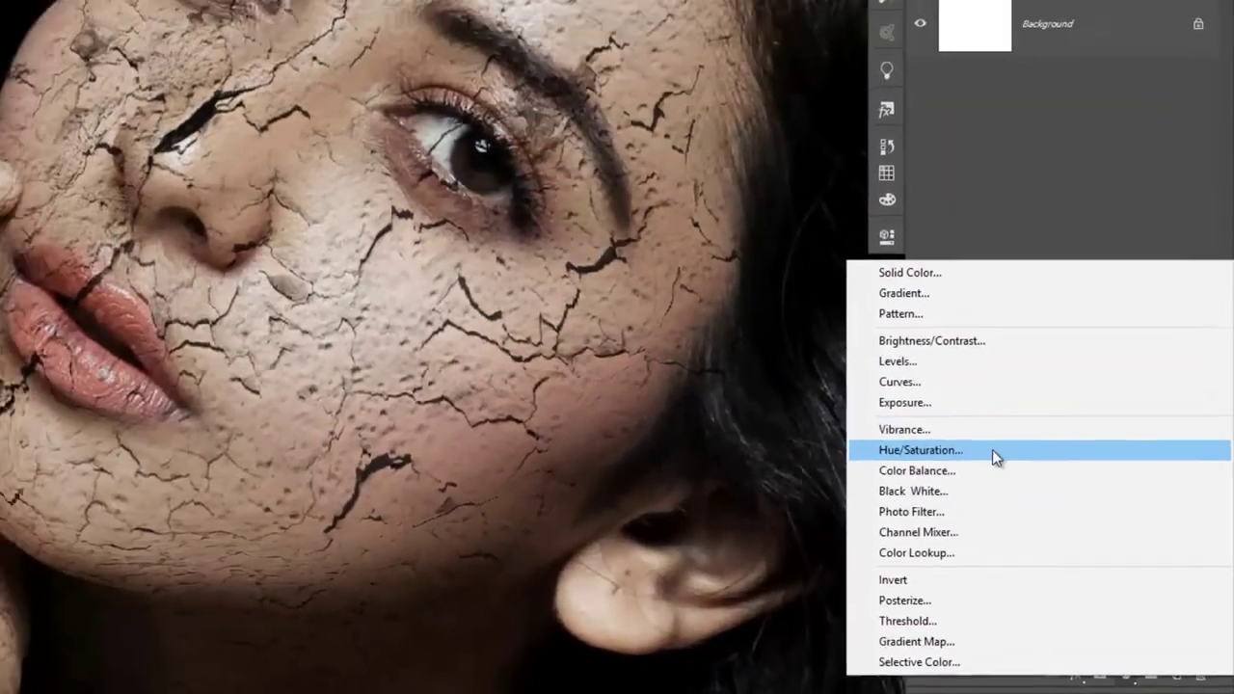
{"action": "left_click", "coordinate": [912, 368]}
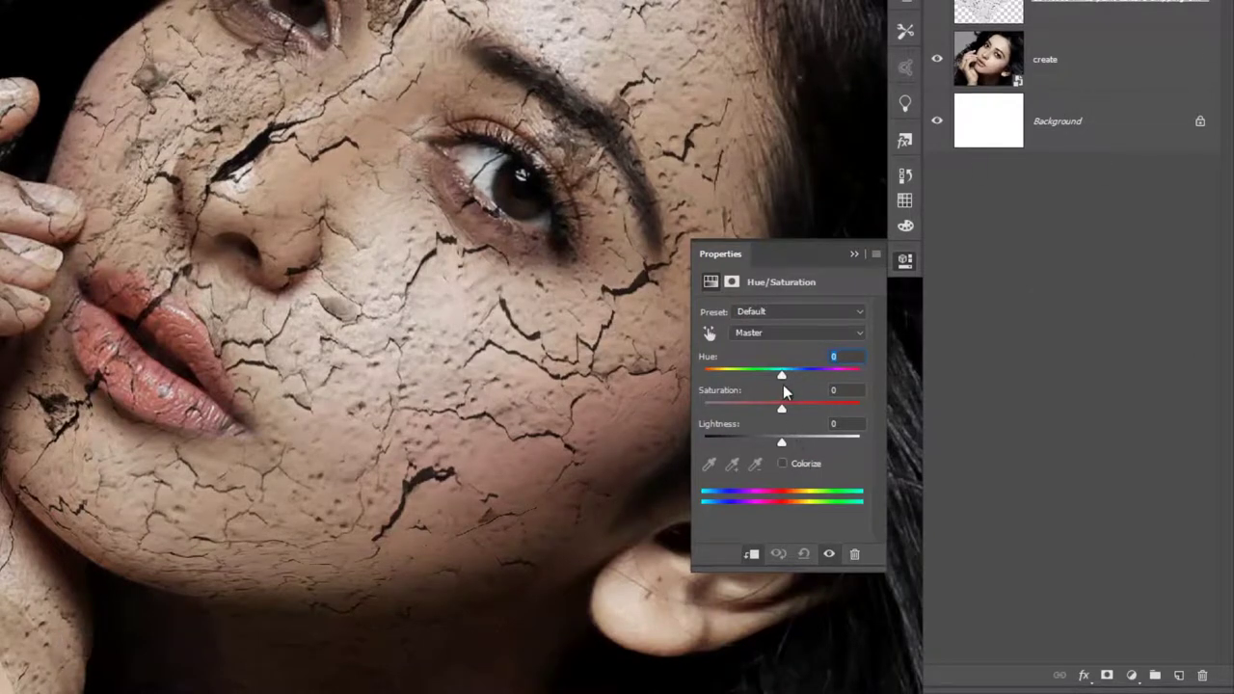
{"action": "mouse_move", "coordinate": [774, 370]}
{"action": "left_mouse_down"}
{"action": "mouse_move", "coordinate": [764, 372]}
{"action": "mouse_move", "coordinate": [786, 378]}
{"action": "mouse_move", "coordinate": [721, 379]}
{"action": "left_mouse_up"}
{"action": "left_click", "coordinate": [805, 463]}
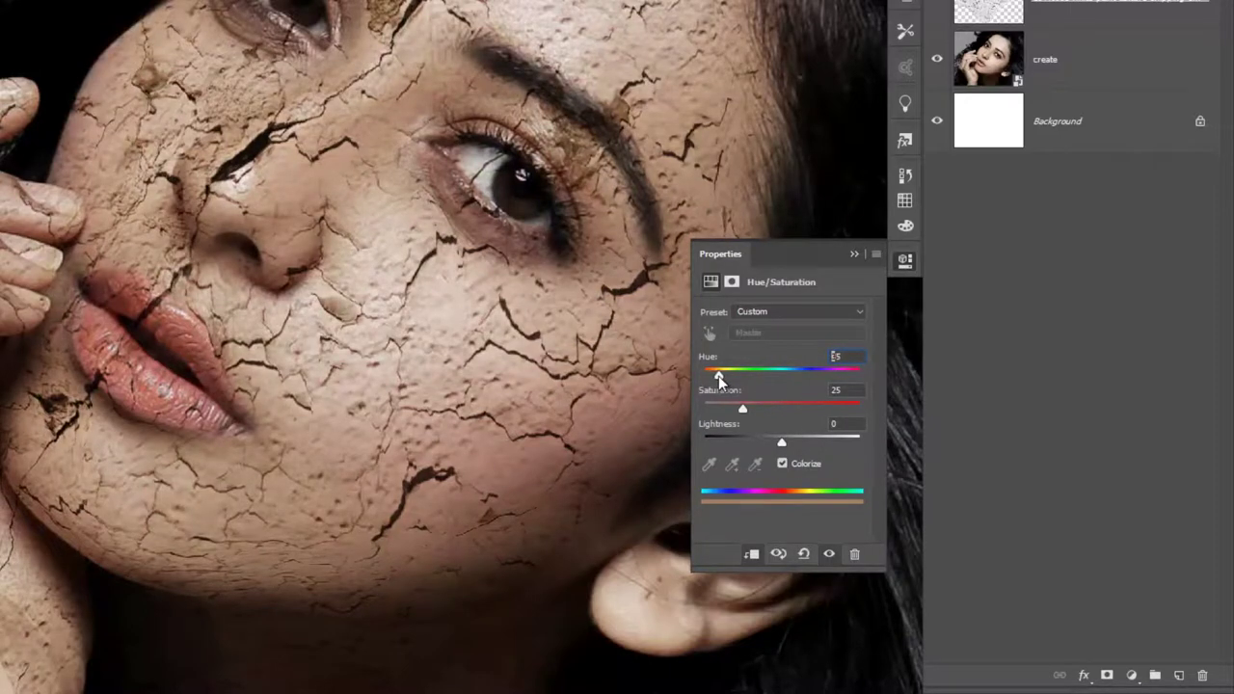
Step: Settle the tint at Hue 25 and Saturation 27, then select the texture and adjustment layers
{"action": "left_click_drag", "start_coordinate": [742, 413], "coordinate": [731, 409]}
{"action": "type", "text": "3"}
{"action": "left_click_drag", "start_coordinate": [731, 408], "coordinate": [757, 407]}
{"action": "mouse_move", "coordinate": [722, 375]}
{"action": "left_mouse_down"}
{"action": "mouse_move", "coordinate": [709, 375]}
{"action": "mouse_move", "coordinate": [716, 381]}
{"action": "left_mouse_up"}
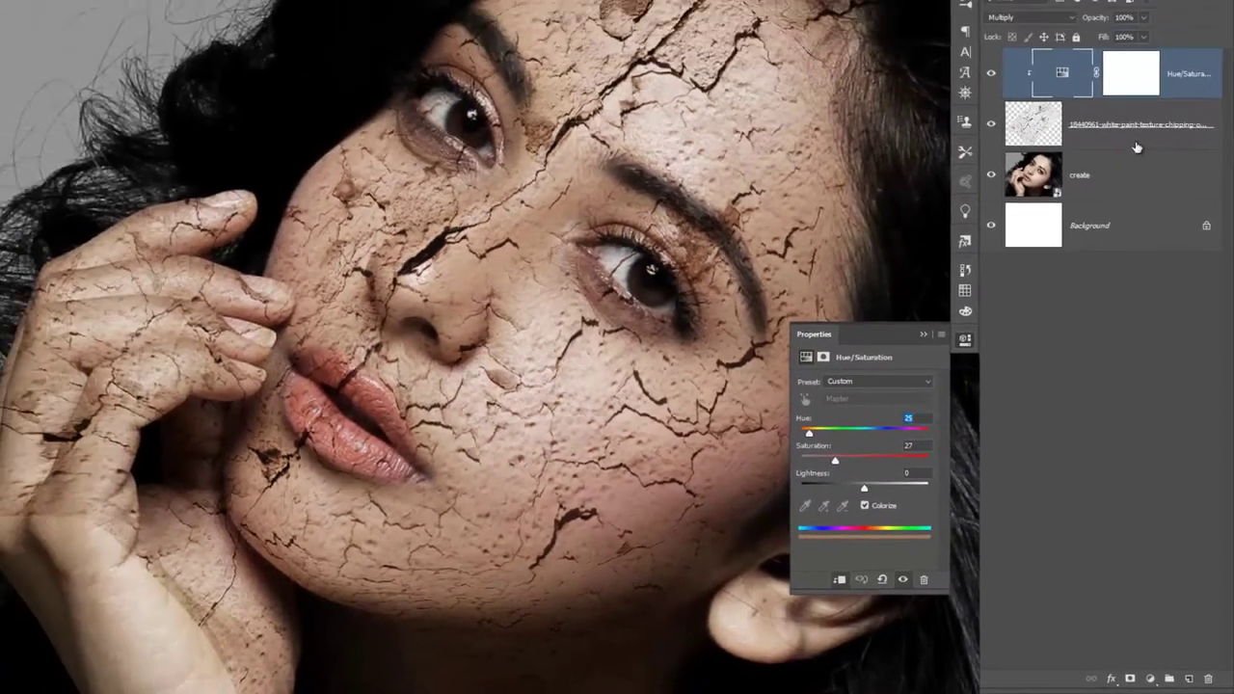
{"action": "left_click", "coordinate": [1165, 205]}
{"action": "left_click", "coordinate": [1207, 157], "text": "shift"}
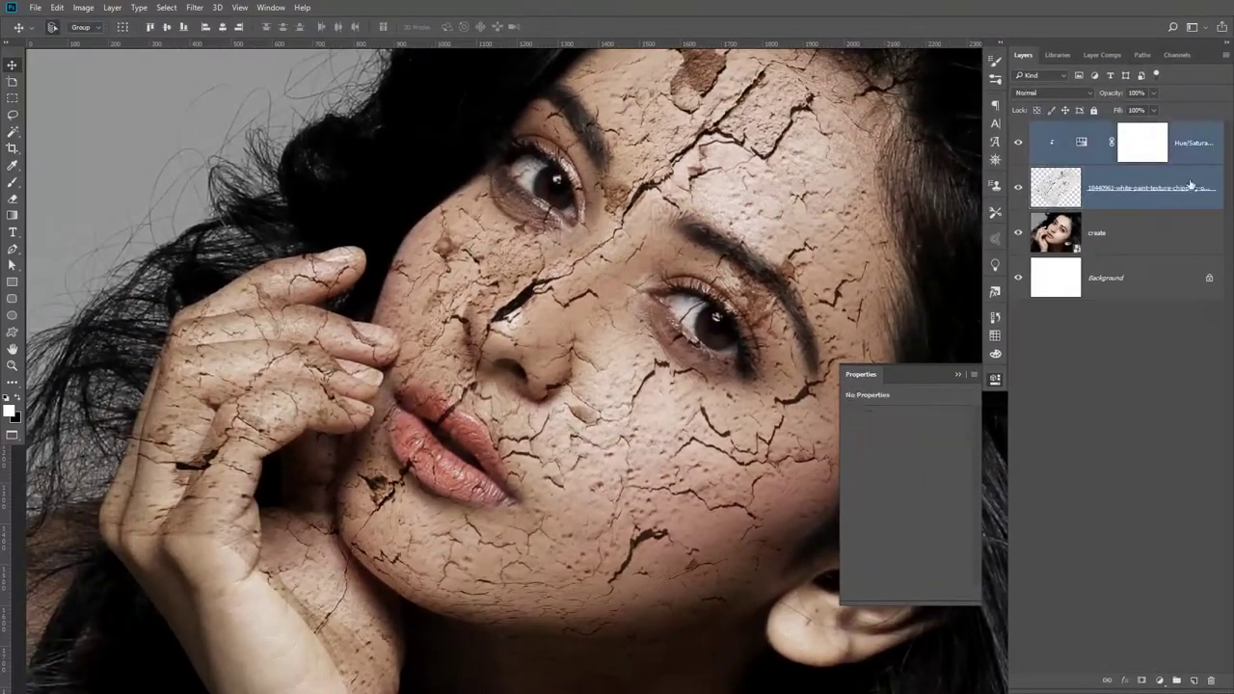
Step: In the texture's Blending Options, drag This Layer's white slider to 145
{"action": "left_click", "coordinate": [1157, 204]}
{"action": "double_click", "coordinate": [1147, 206]}
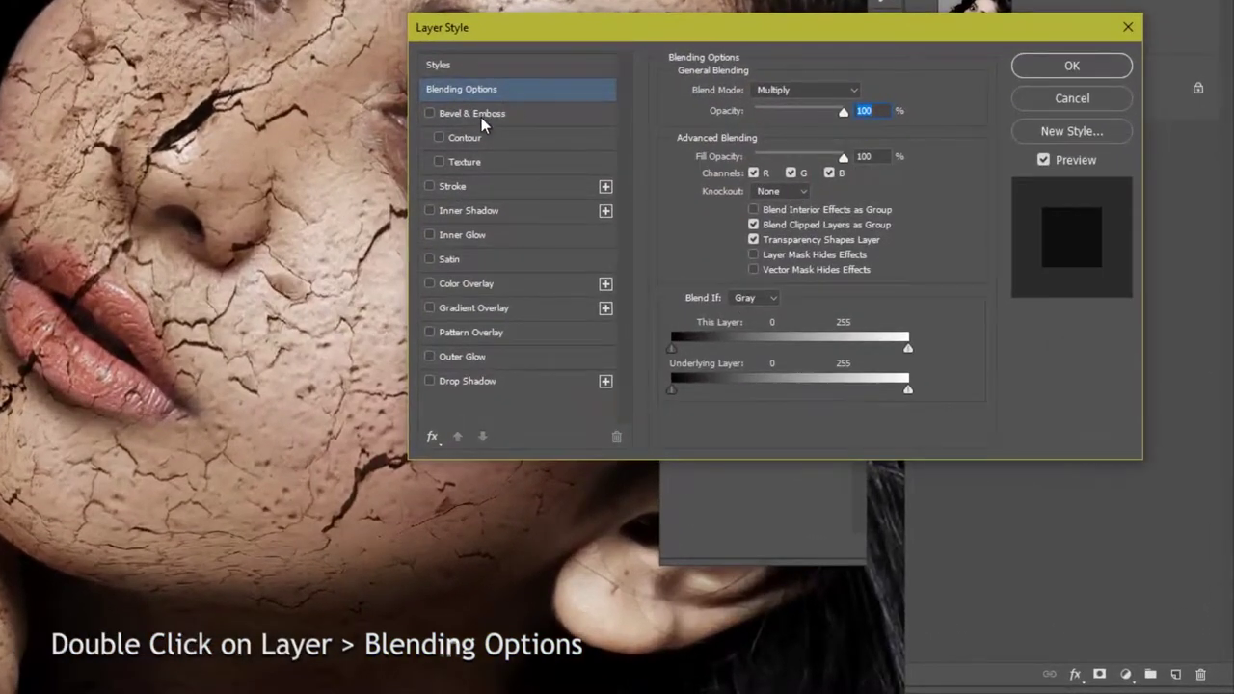
{"action": "left_click", "coordinate": [951, 263]}
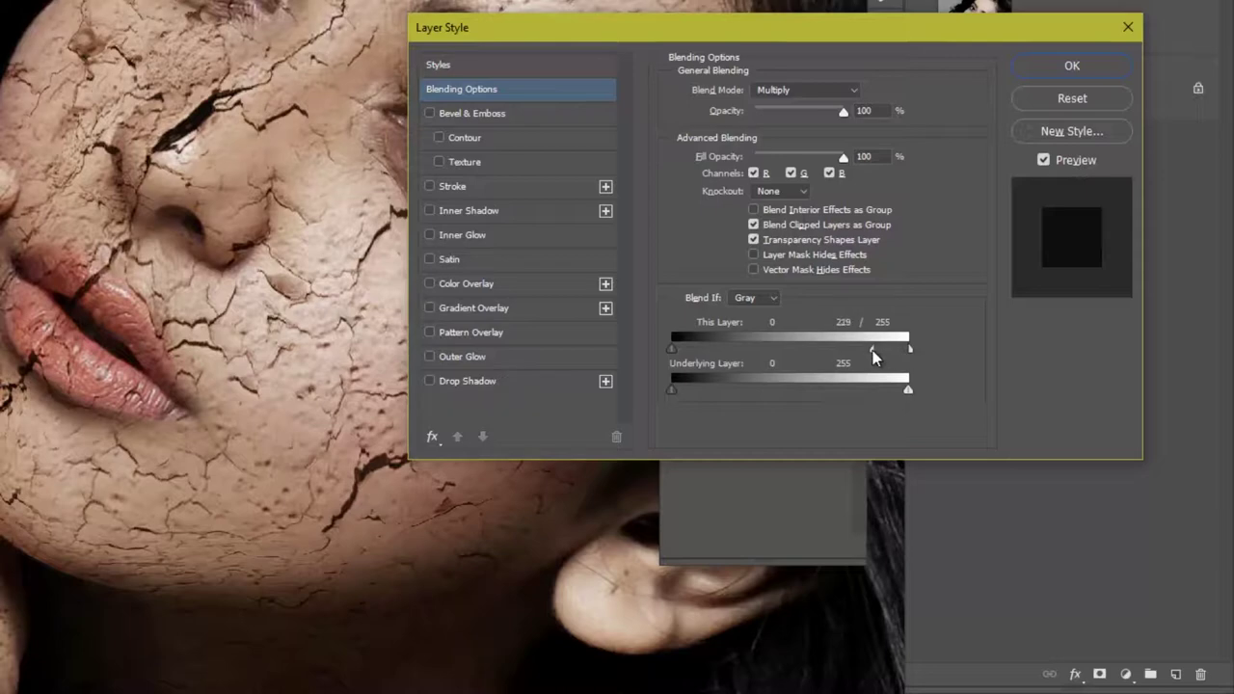
{"action": "left_click_drag", "start_coordinate": [847, 353], "coordinate": [838, 353]}
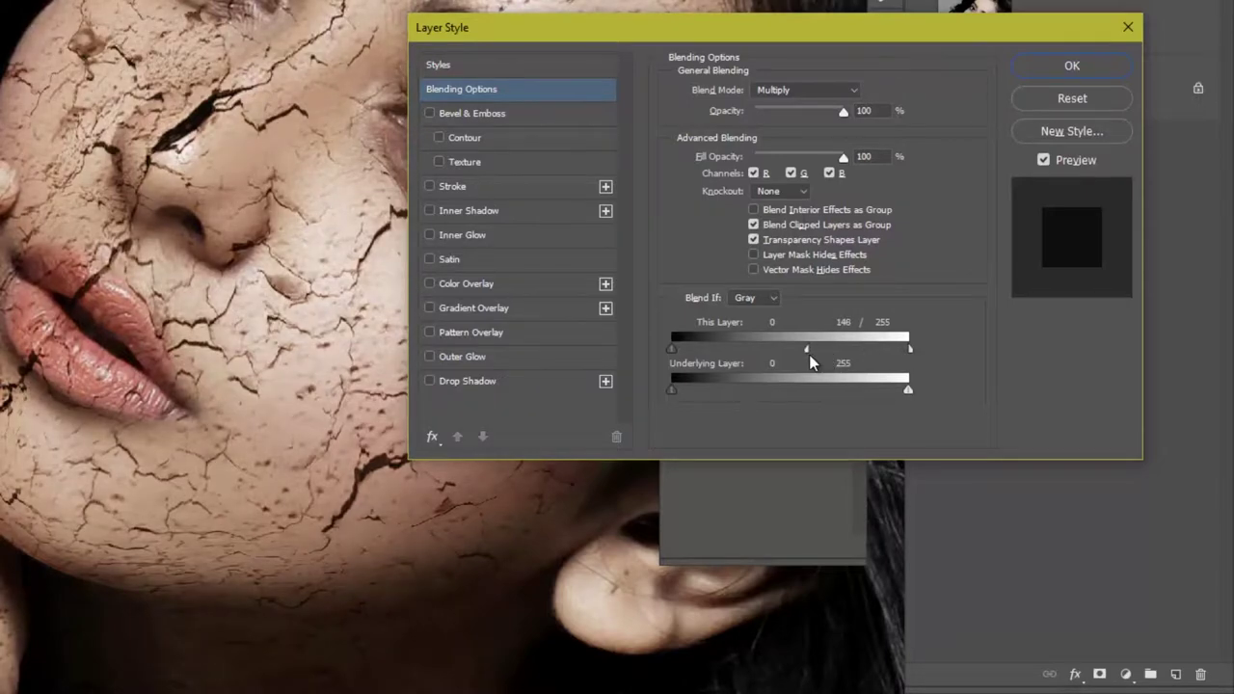
{"action": "mouse_move", "coordinate": [799, 35]}
{"action": "left_mouse_down"}
{"action": "mouse_move", "coordinate": [962, 71]}
{"action": "mouse_move", "coordinate": [986, 139]}
{"action": "left_mouse_up"}
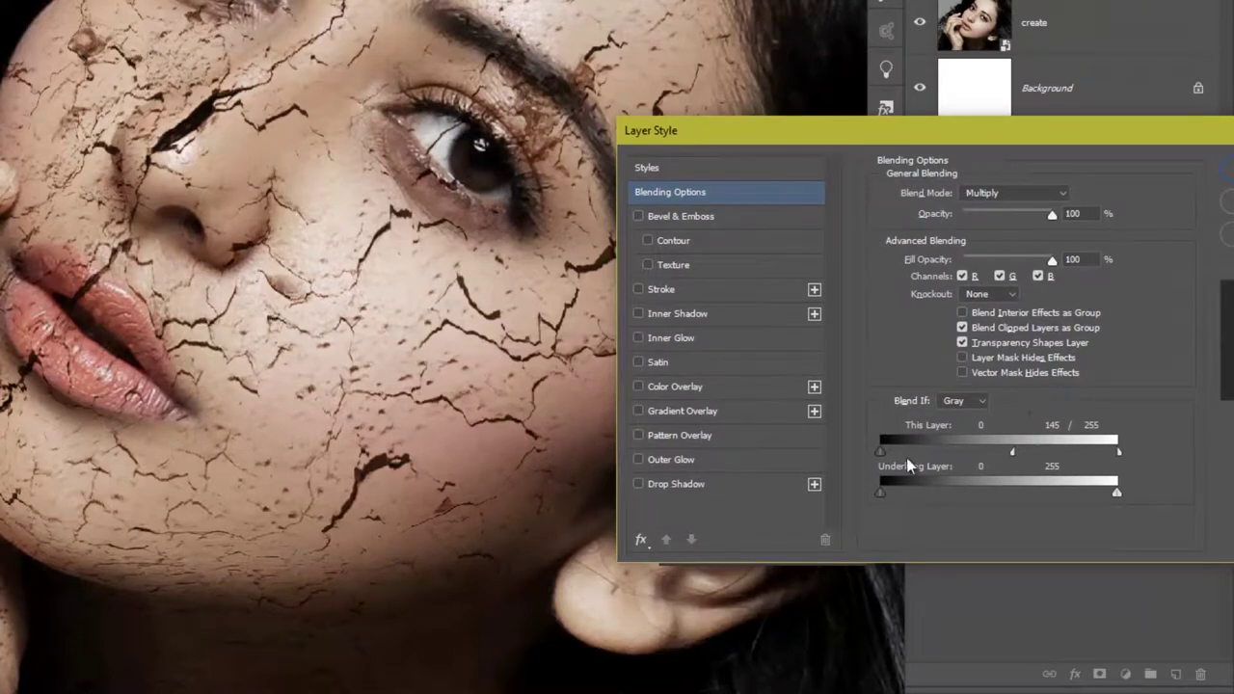
Step: Split the Underlying Layer black slider at 9, apply, and rename the layer crack
{"action": "left_click_drag", "start_coordinate": [885, 496], "coordinate": [888, 498]}
{"action": "left_click_drag", "start_coordinate": [895, 499], "coordinate": [889, 500]}
{"action": "left_click_drag", "start_coordinate": [1150, 132], "coordinate": [1006, 101]}
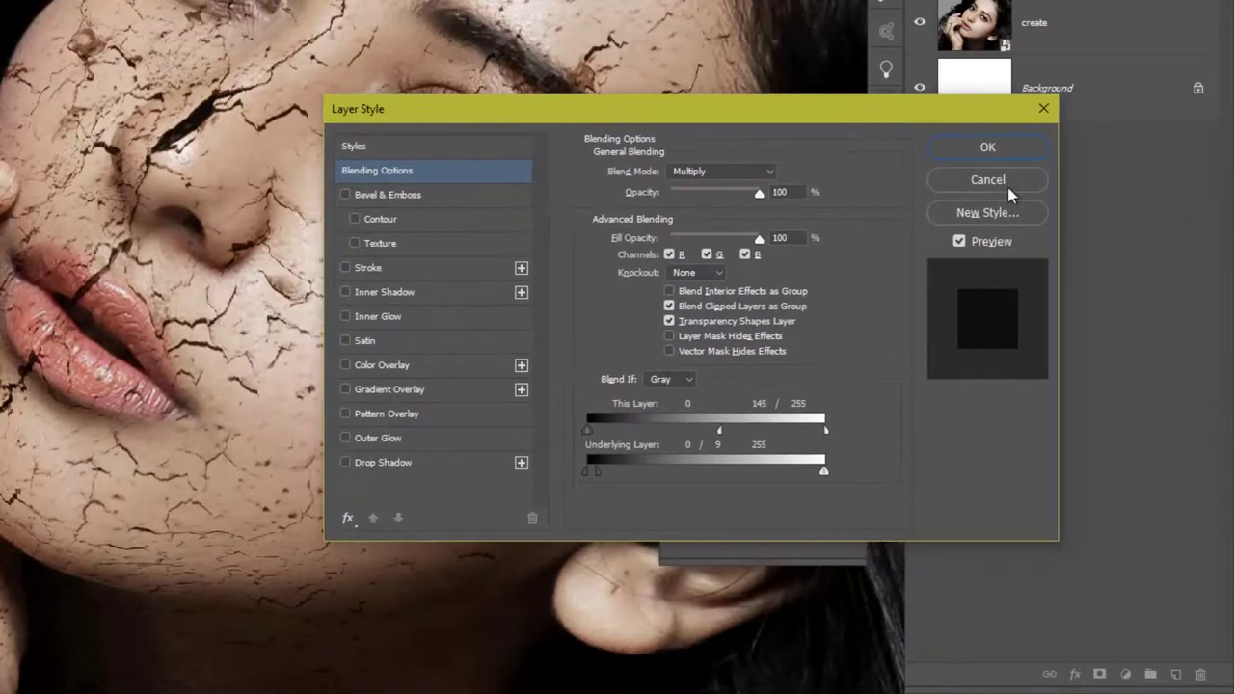
{"action": "left_click", "coordinate": [988, 148]}
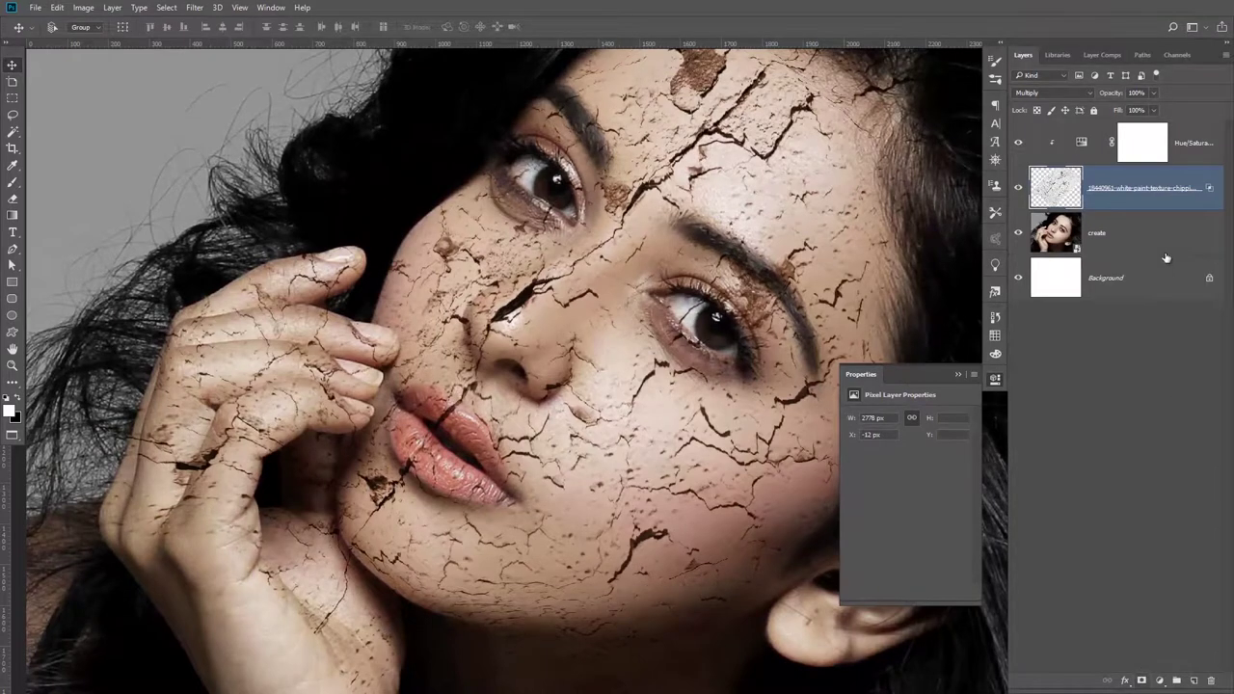
{"action": "double_click", "coordinate": [1130, 189]}
Step: Add a white layer mask to the crack layer and switch to the Pen tool, zoomed on the hand
{"action": "type", "text": "crack"}
{"action": "left_click", "coordinate": [1141, 681]}
{"action": "left_click", "coordinate": [958, 375]}
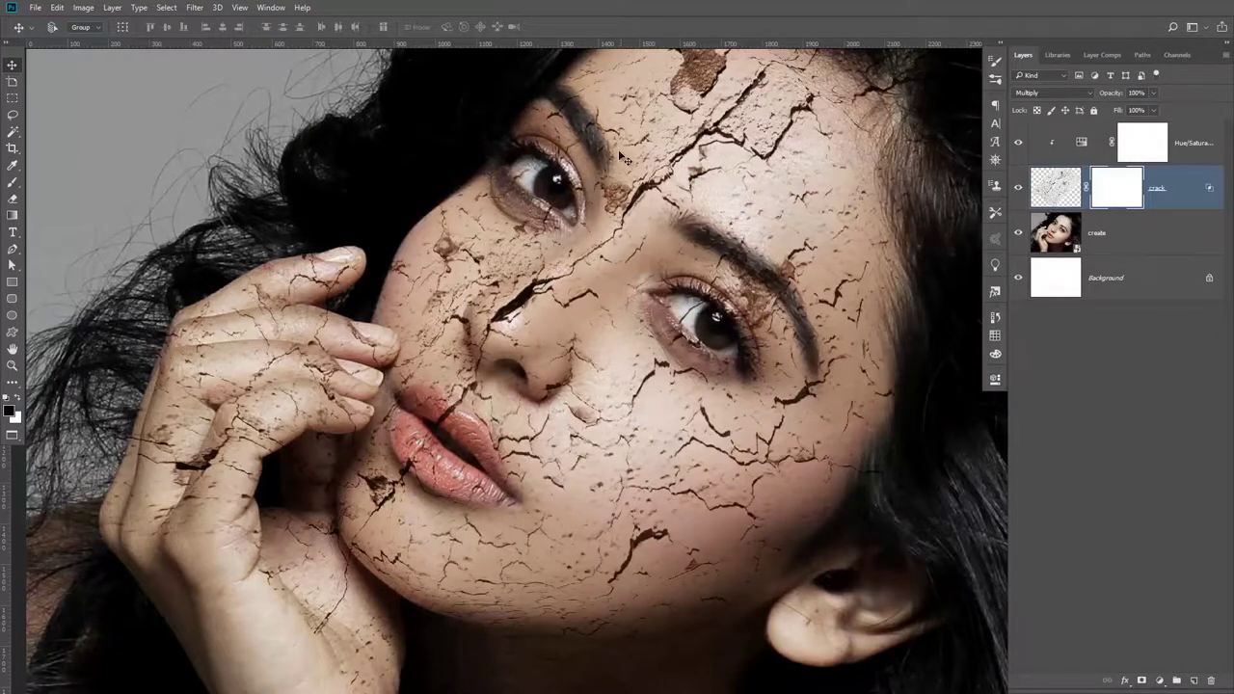
{"action": "key", "text": "ctrl+0"}
{"action": "key", "text": "p"}
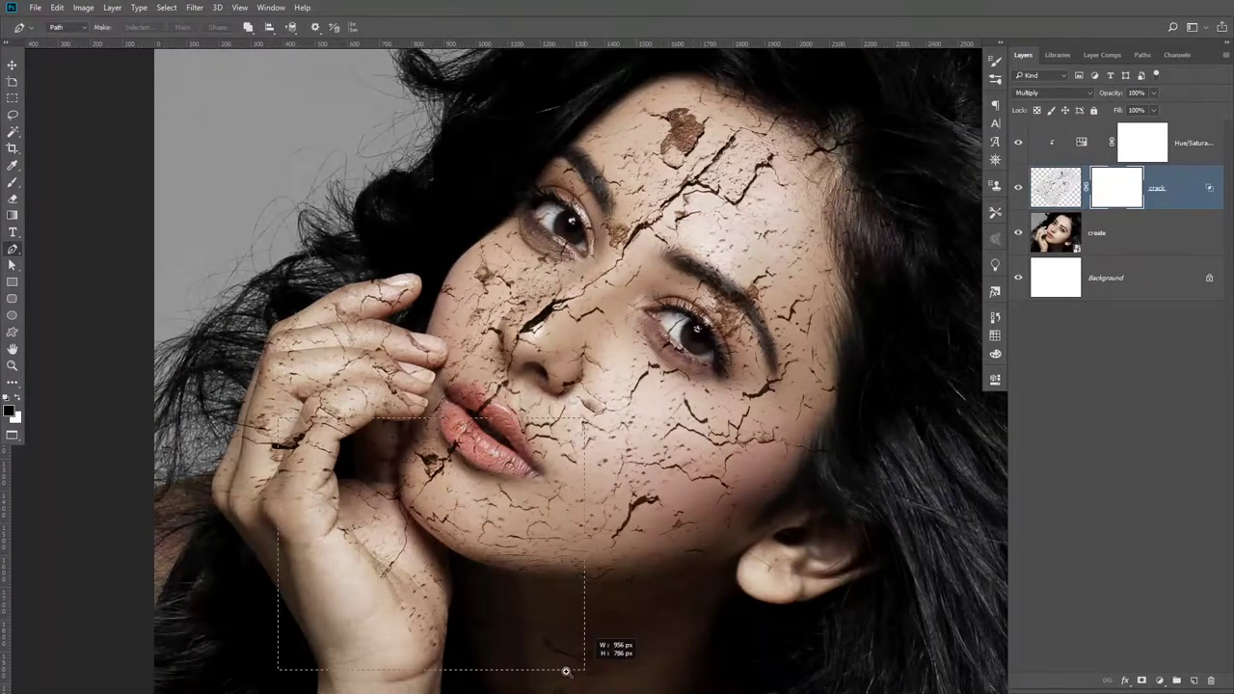
{"action": "left_click_drag", "start_coordinate": [278, 420], "coordinate": [578, 655]}
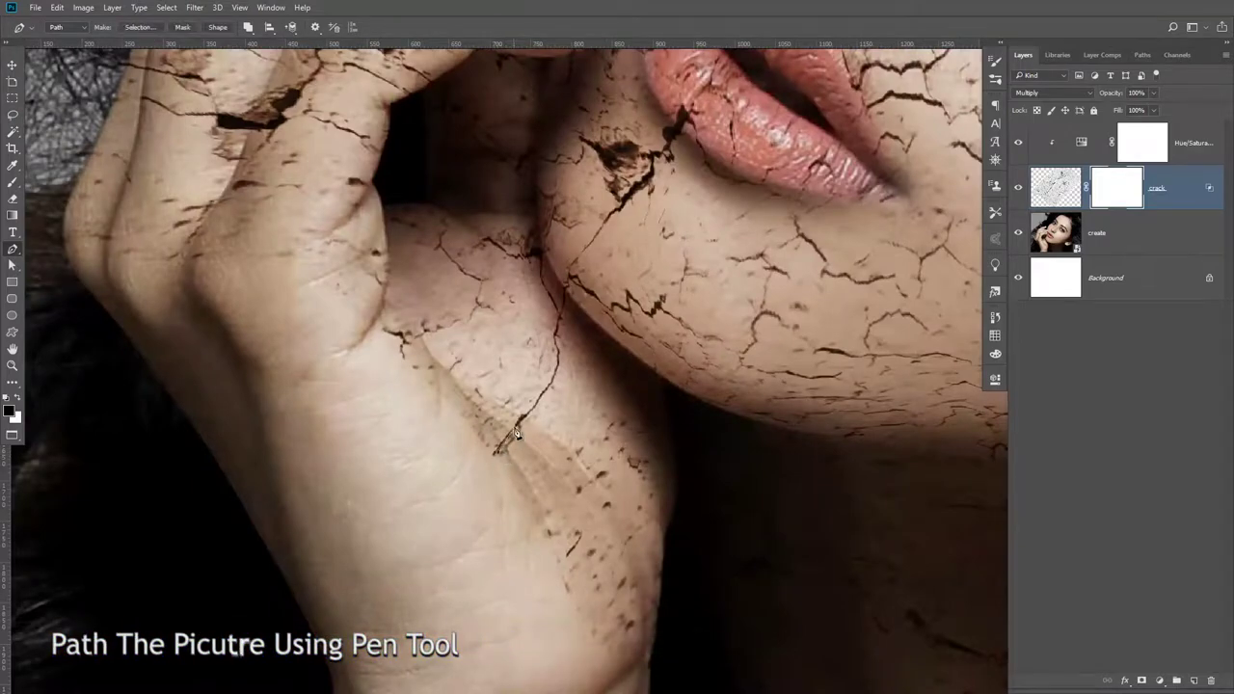
Step: Start the path on the hand crack and set a corner point beside the nose
{"action": "left_click", "coordinate": [558, 372]}
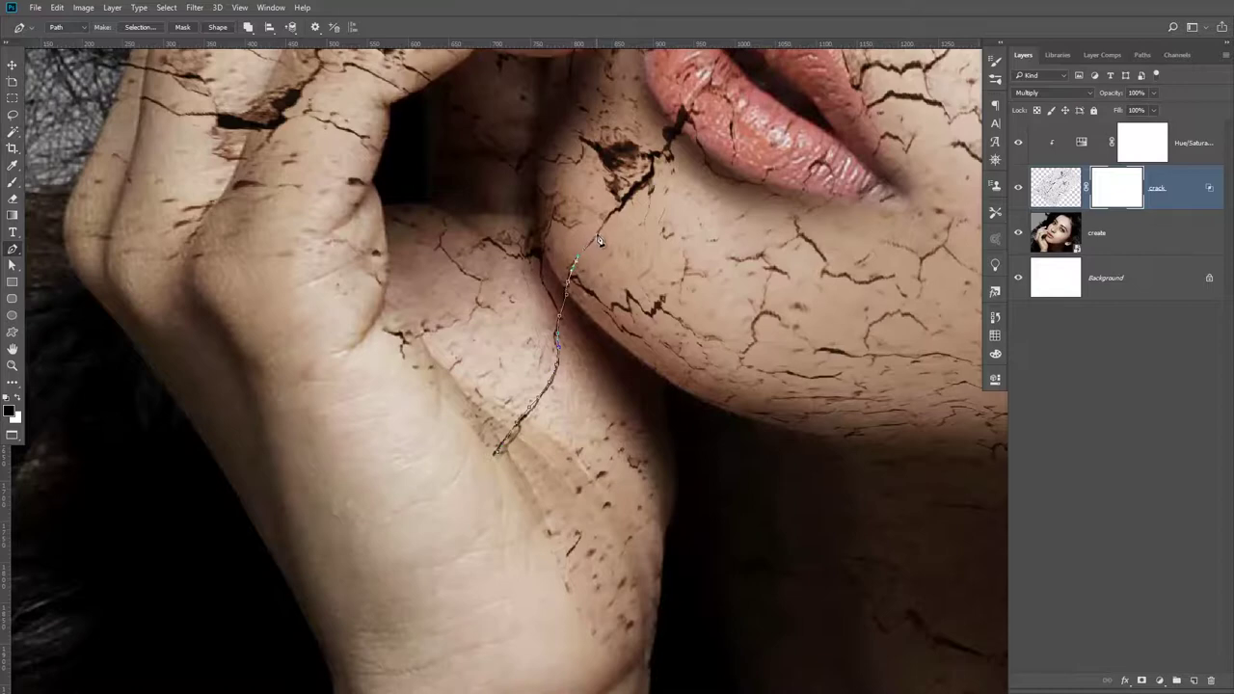
{"action": "scroll", "coordinate": [616, 216], "scroll_direction": "up", "scroll_amount": 1}
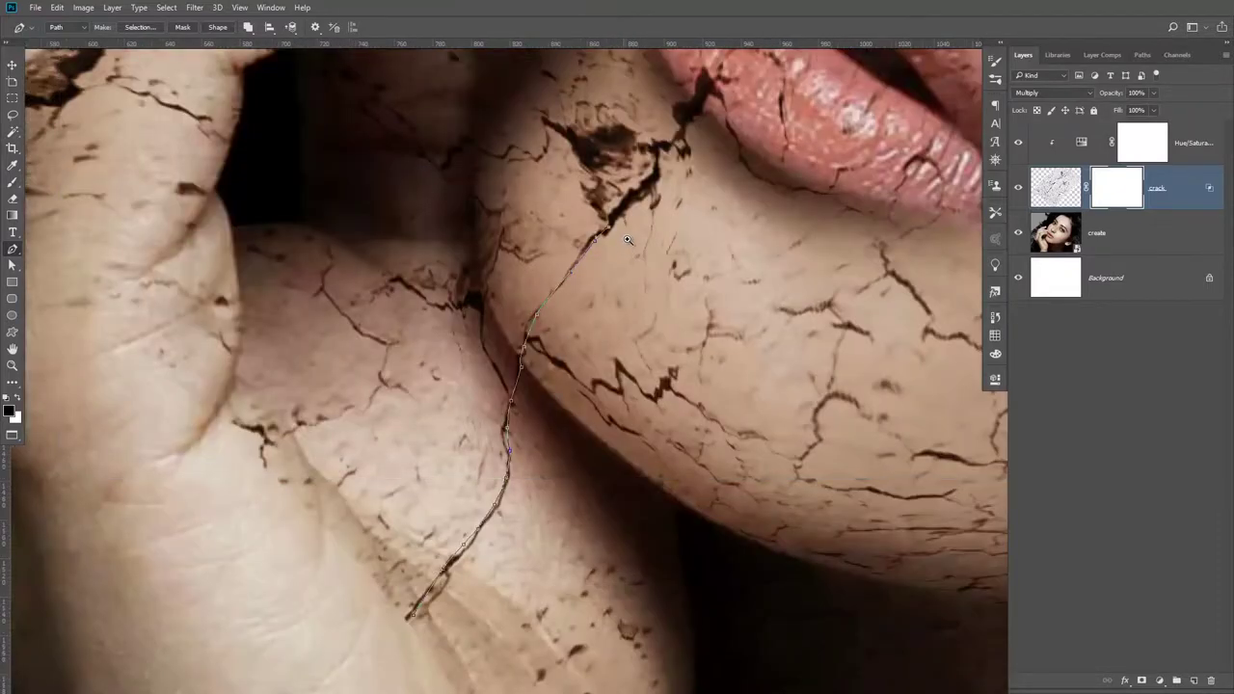
{"action": "scroll", "coordinate": [597, 246], "scroll_direction": "up", "scroll_amount": 1}
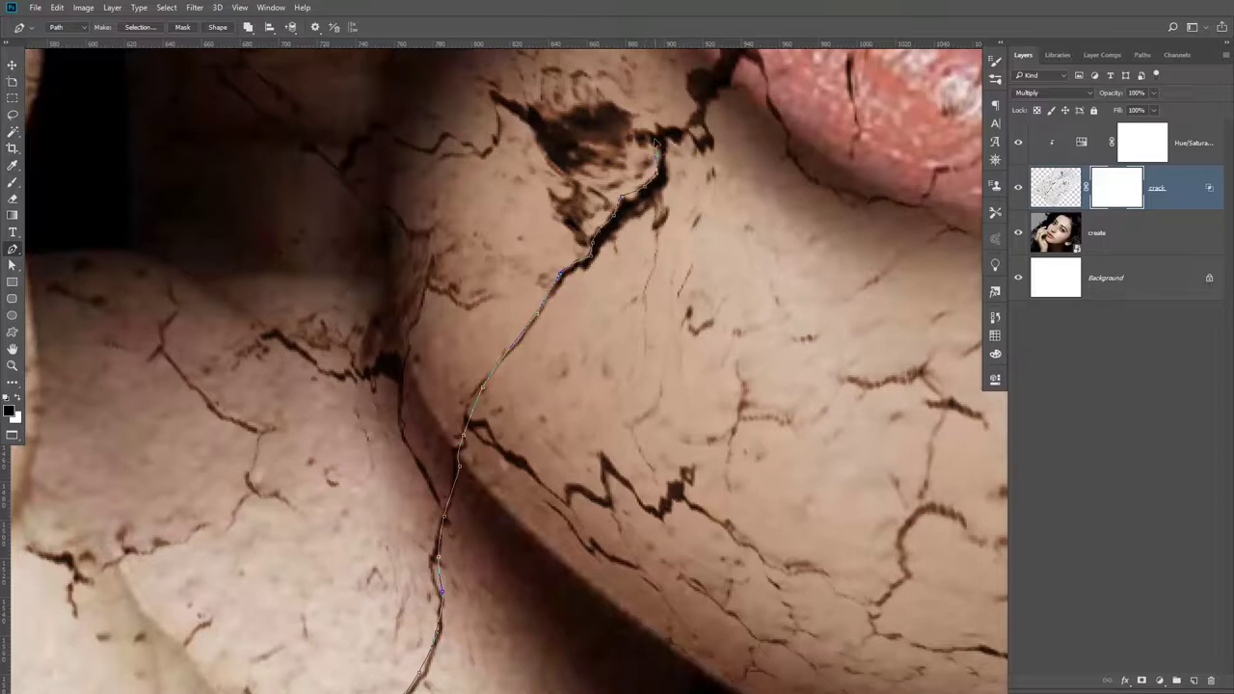
{"action": "left_click_drag", "start_coordinate": [656, 143], "coordinate": [612, 332]}
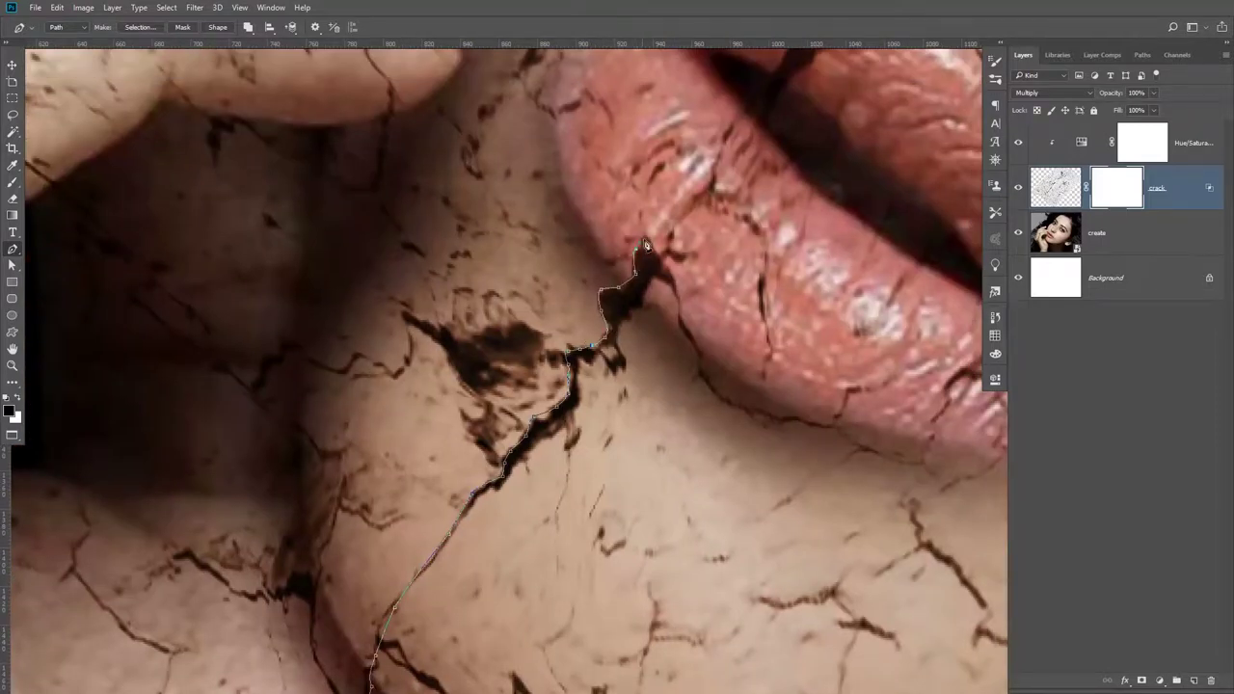
{"action": "scroll", "coordinate": [626, 378], "scroll_direction": "down", "scroll_amount": 1}
{"action": "scroll", "coordinate": [627, 378], "scroll_direction": "down", "scroll_amount": 1}
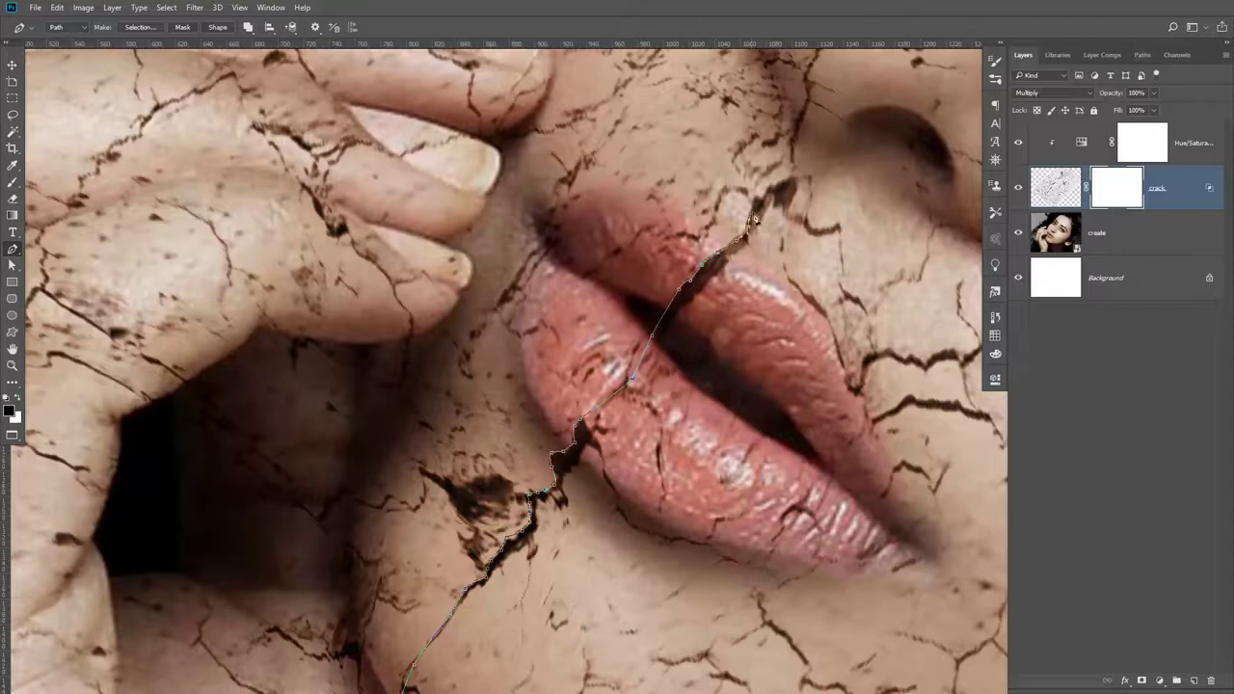
{"action": "left_click_drag", "start_coordinate": [788, 173], "coordinate": [730, 339]}
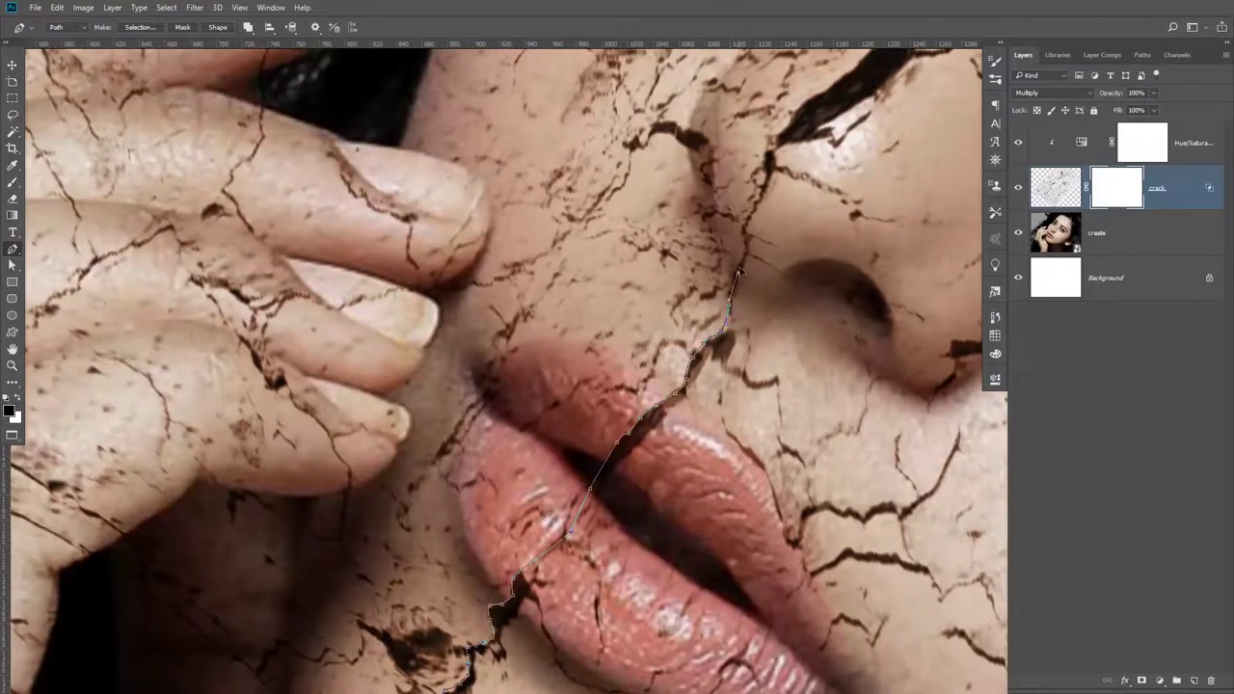
{"action": "left_click_drag", "start_coordinate": [757, 213], "coordinate": [709, 343]}
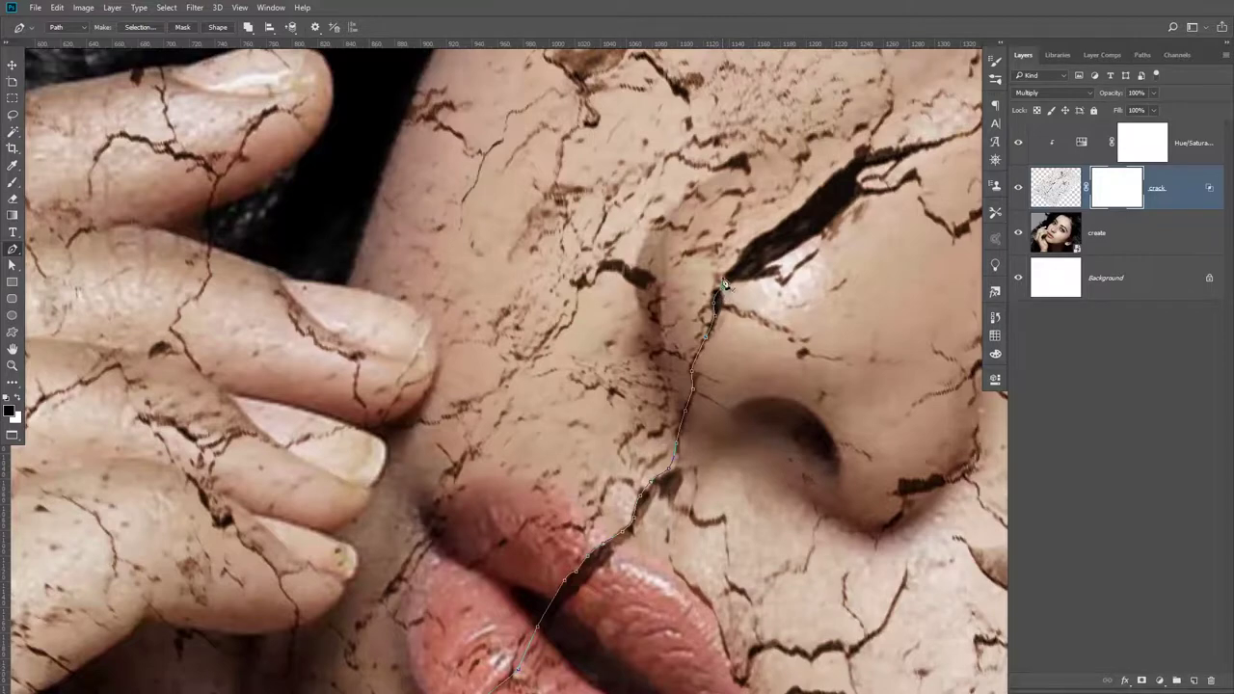
{"action": "scroll", "coordinate": [730, 296], "scroll_direction": "up", "scroll_amount": 1}
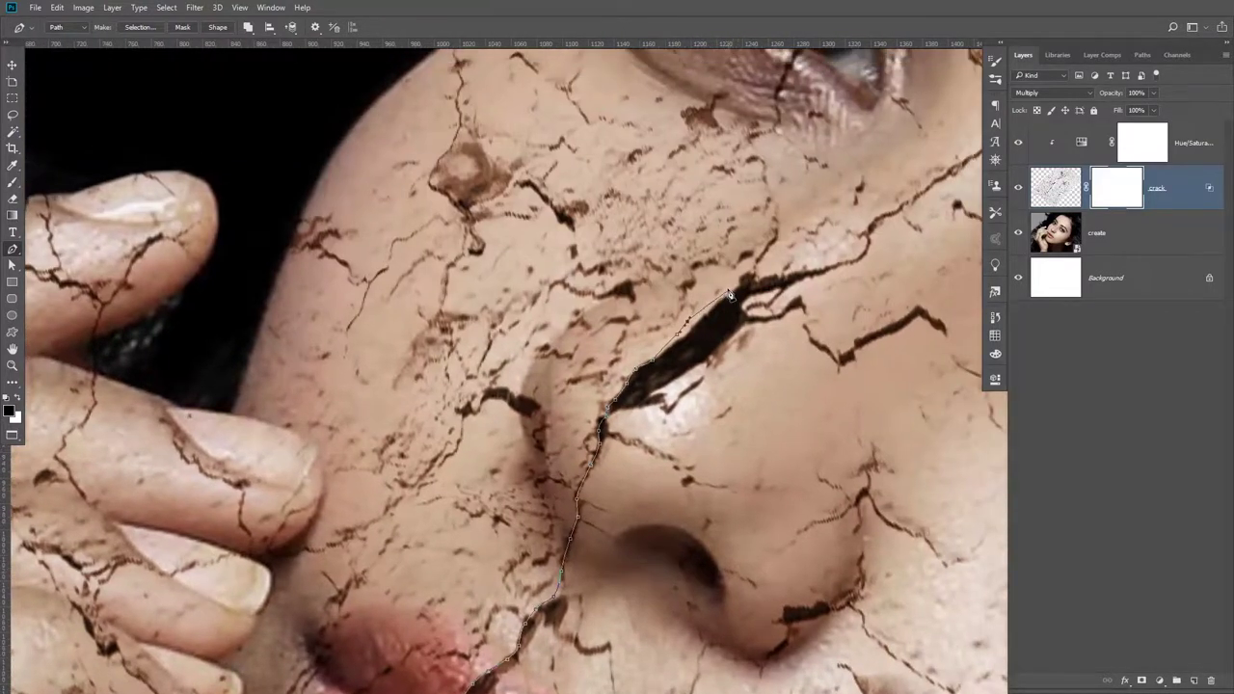
{"action": "left_click_drag", "start_coordinate": [878, 204], "coordinate": [826, 236]}
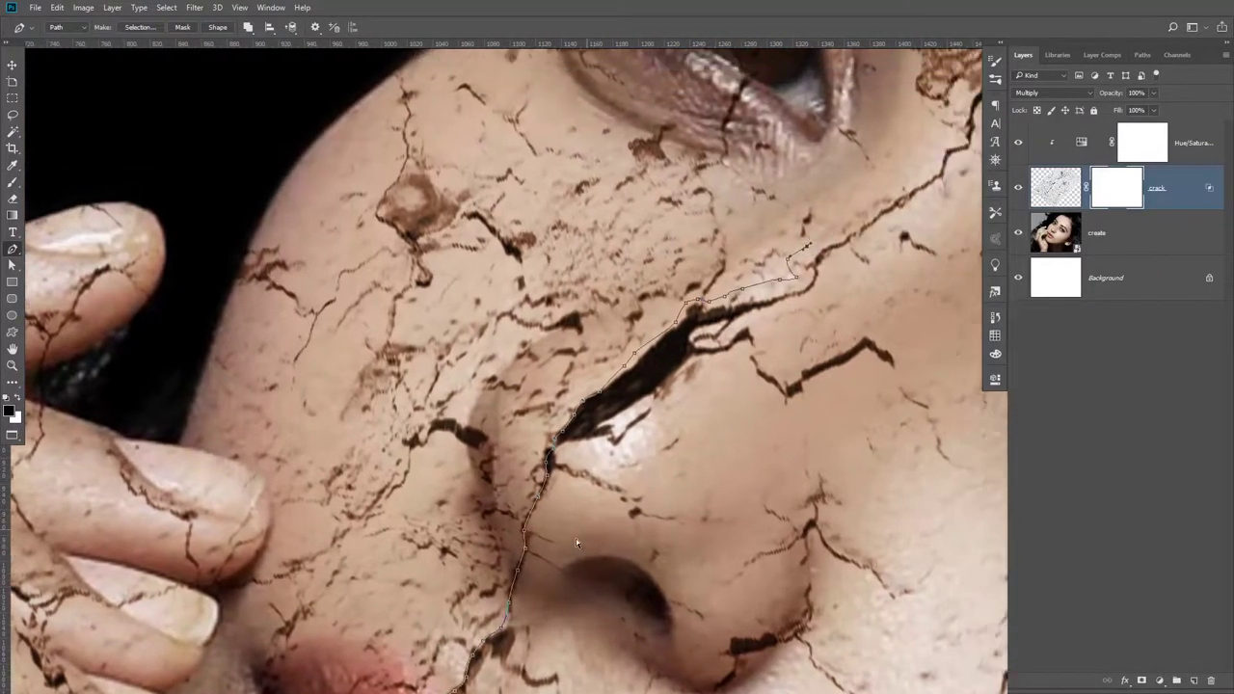
{"action": "left_click", "coordinate": [521, 551], "text": "ctrl"}
{"action": "key", "text": "ctrl+z"}
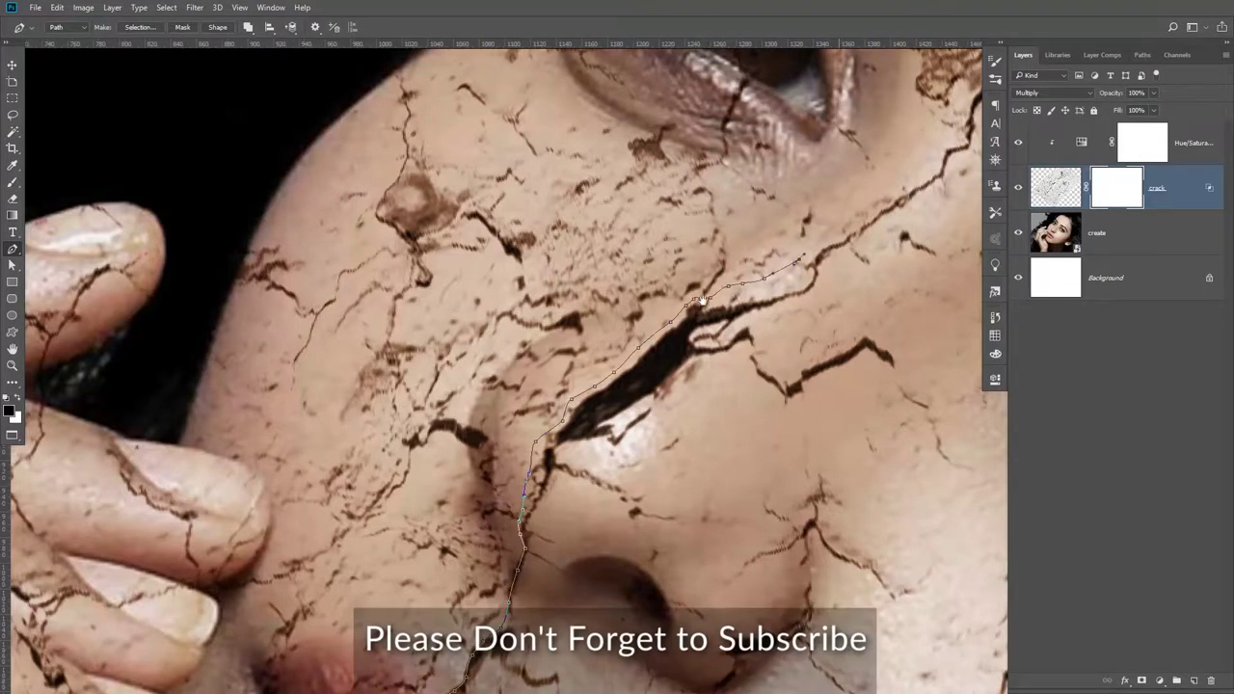
Step: Extend the path along the crack past the eye and up the forehead
{"action": "left_click_drag", "start_coordinate": [759, 282], "coordinate": [592, 359]}
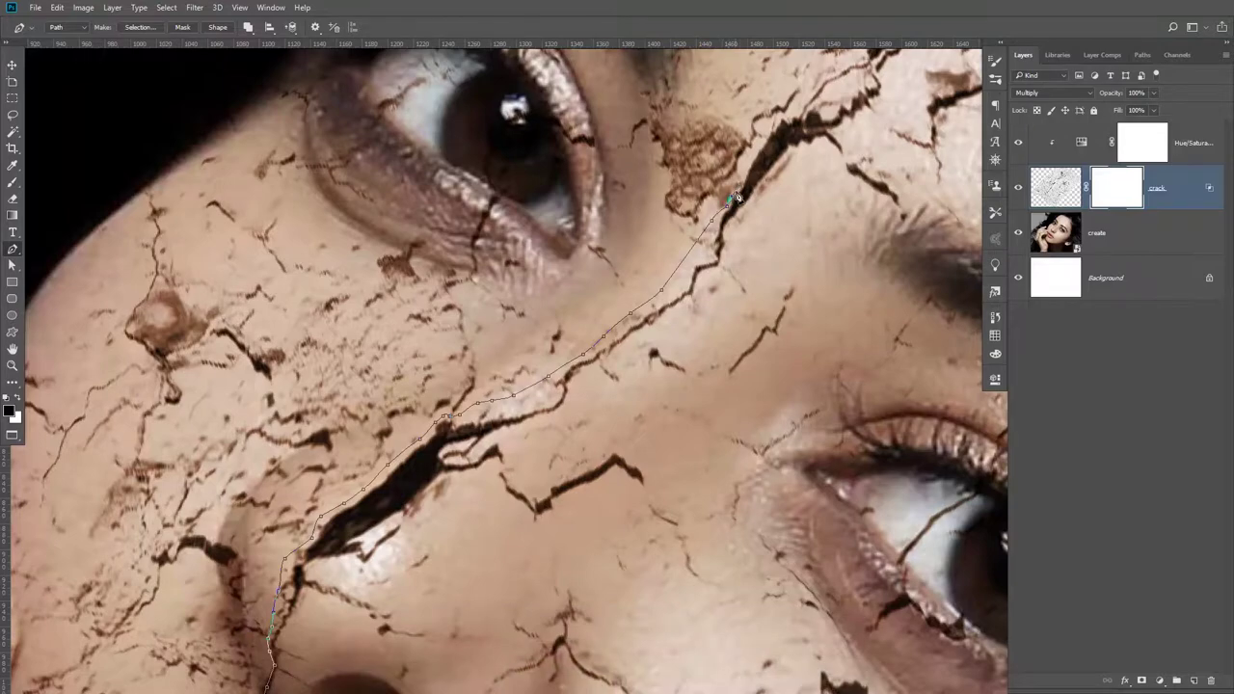
{"action": "left_click_drag", "start_coordinate": [787, 130], "coordinate": [722, 222]}
{"action": "left_click_drag", "start_coordinate": [787, 156], "coordinate": [697, 278]}
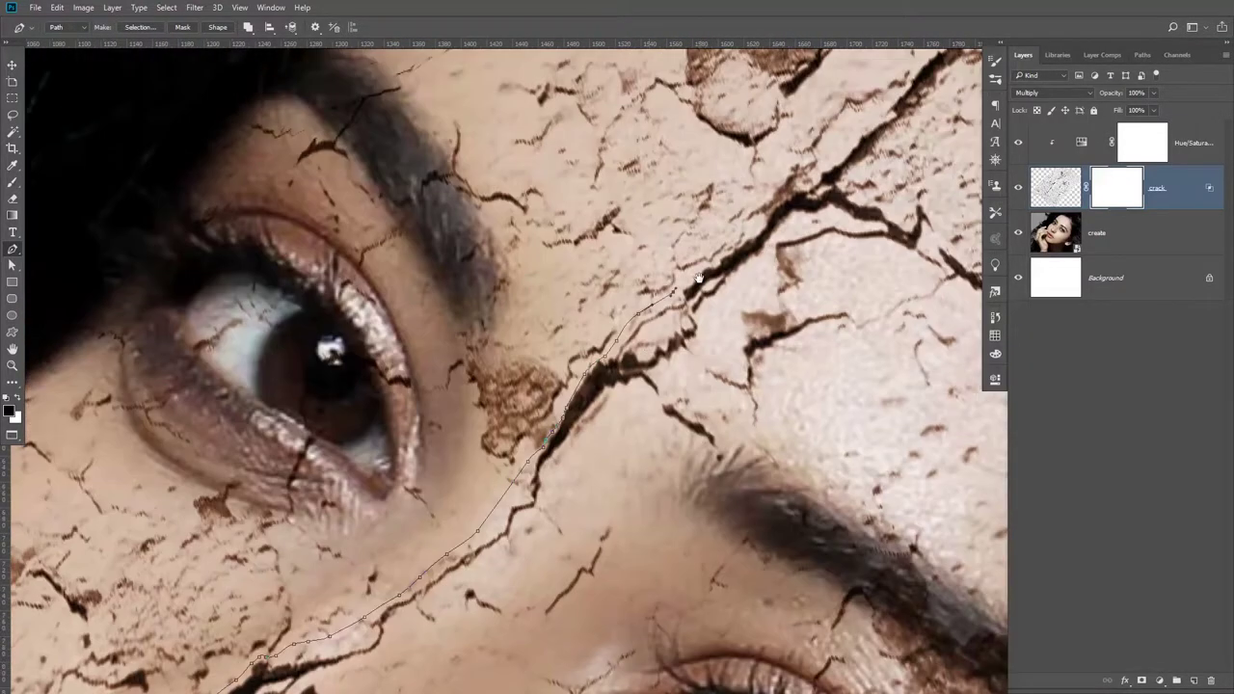
{"action": "left_click_drag", "start_coordinate": [794, 165], "coordinate": [703, 311]}
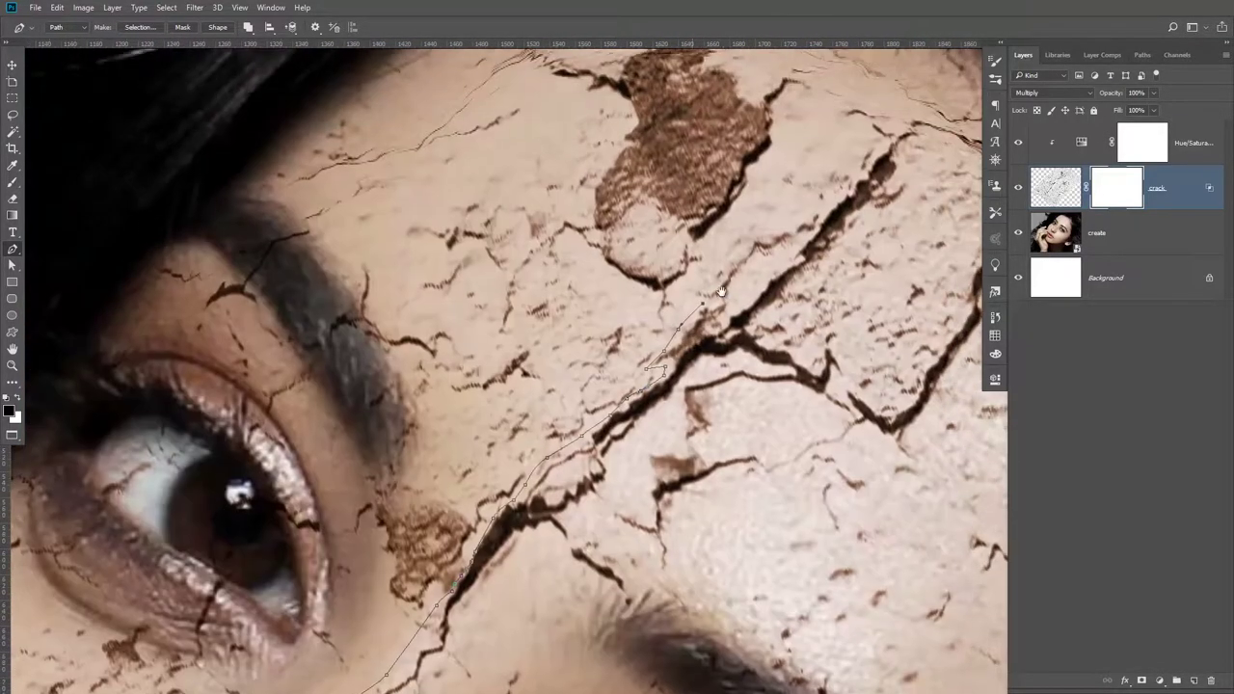
{"action": "left_click_drag", "start_coordinate": [845, 195], "coordinate": [732, 289]}
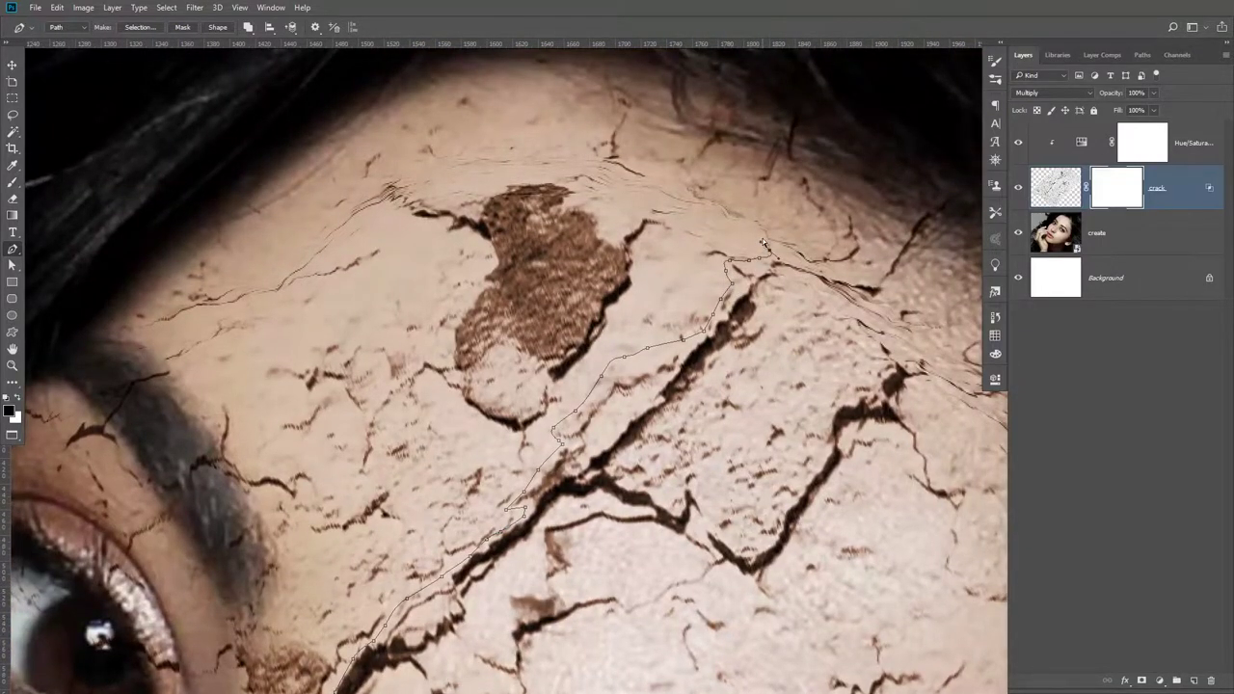
{"action": "key", "text": "ctrl+minus"}
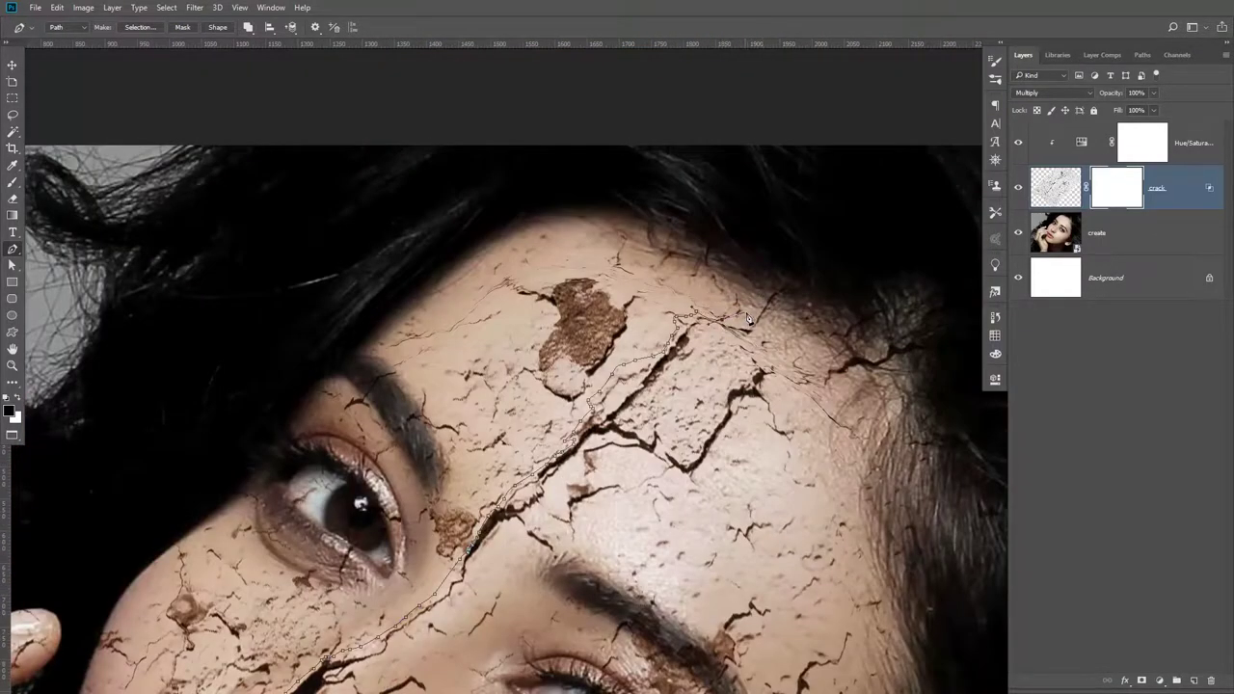
{"action": "key", "text": "ctrl+minus"}
Step: Continue the path over the hair and around the head, closing it at the hand
{"action": "left_click", "coordinate": [751, 187]}
{"action": "left_click", "coordinate": [565, 152]}
{"action": "left_click", "coordinate": [372, 174]}
{"action": "left_click", "coordinate": [187, 283]}
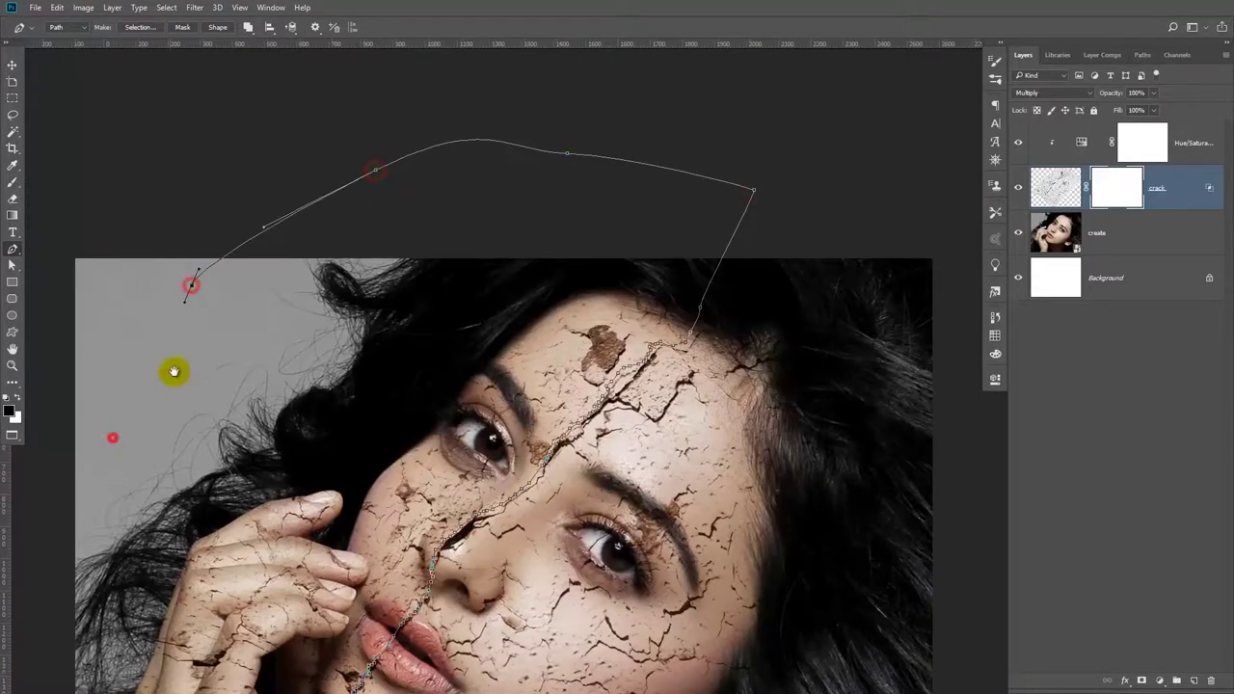
{"action": "scroll", "coordinate": [181, 403], "scroll_direction": "down", "scroll_amount": 3}
{"action": "left_click", "coordinate": [400, 655]}
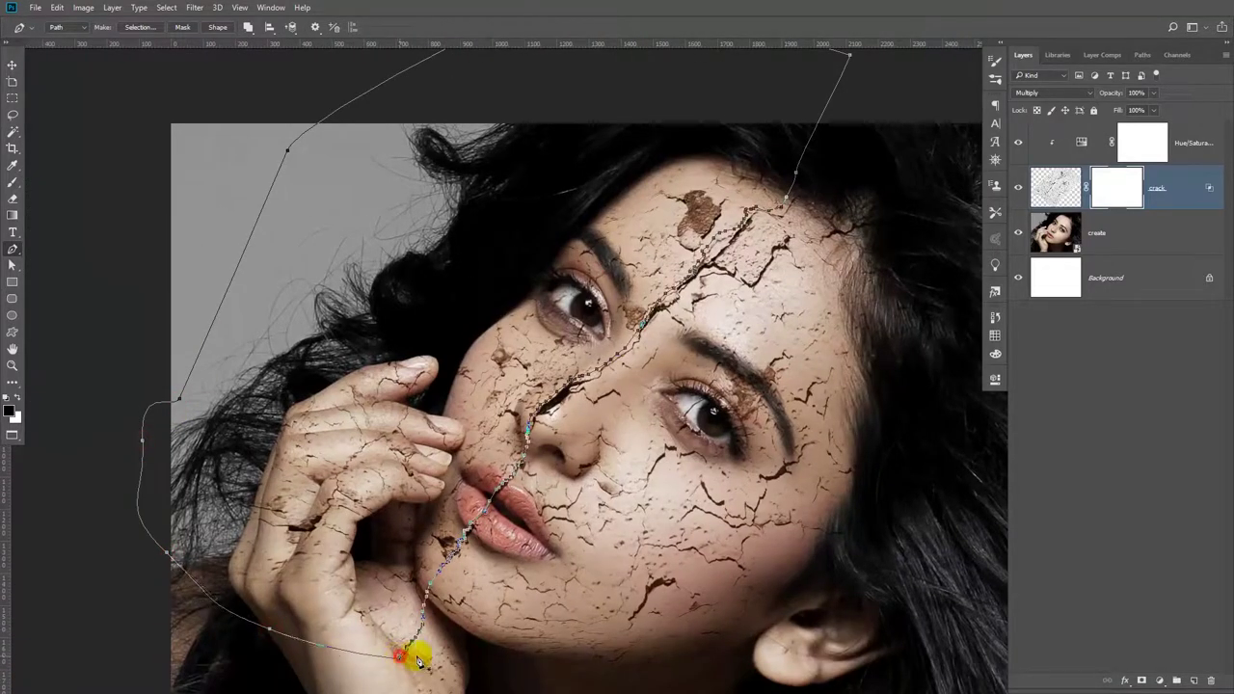
{"action": "left_click", "coordinate": [1128, 181]}
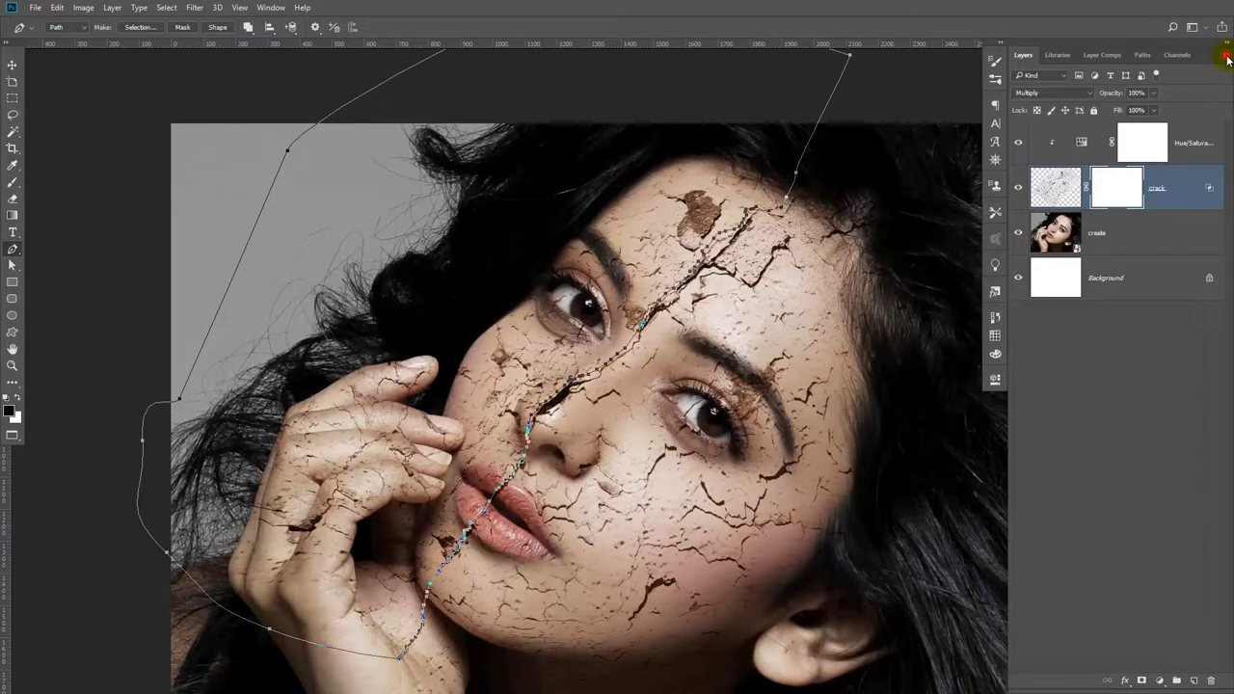
Step: Turn the path into a feathered selection and fill the crack mask black on the left half
{"action": "left_click", "coordinate": [1142, 55]}
{"action": "left_click", "coordinate": [1225, 55]}
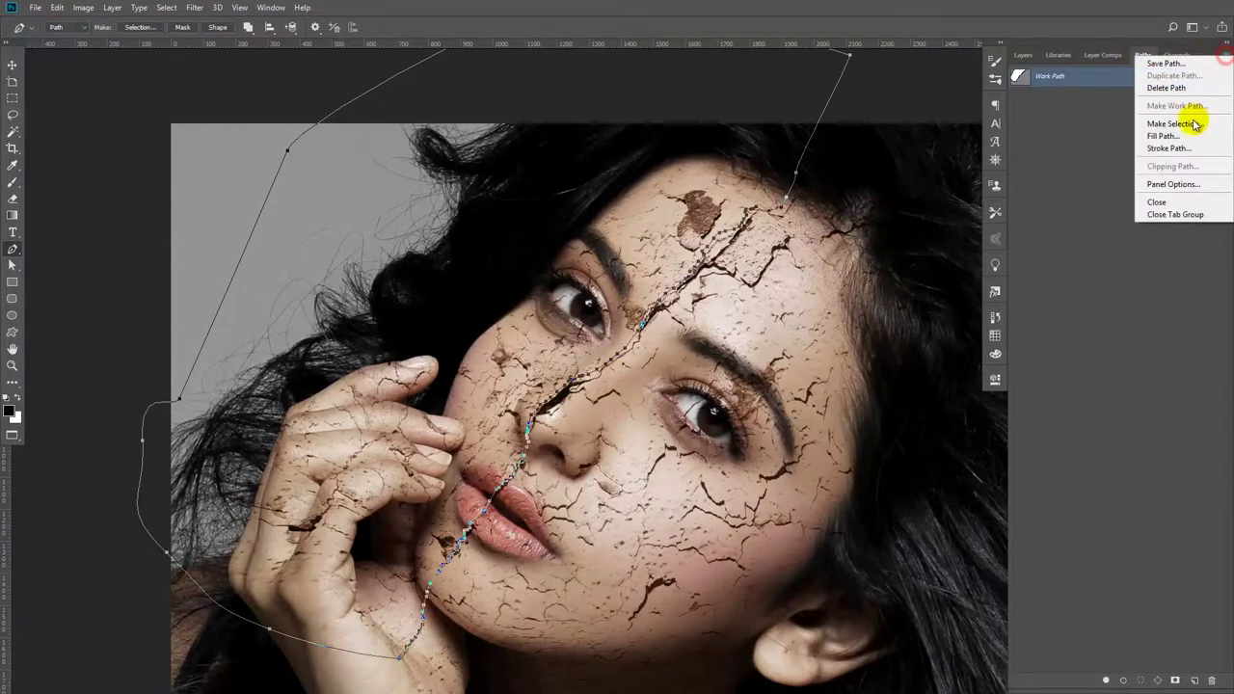
{"action": "left_click", "coordinate": [1185, 121]}
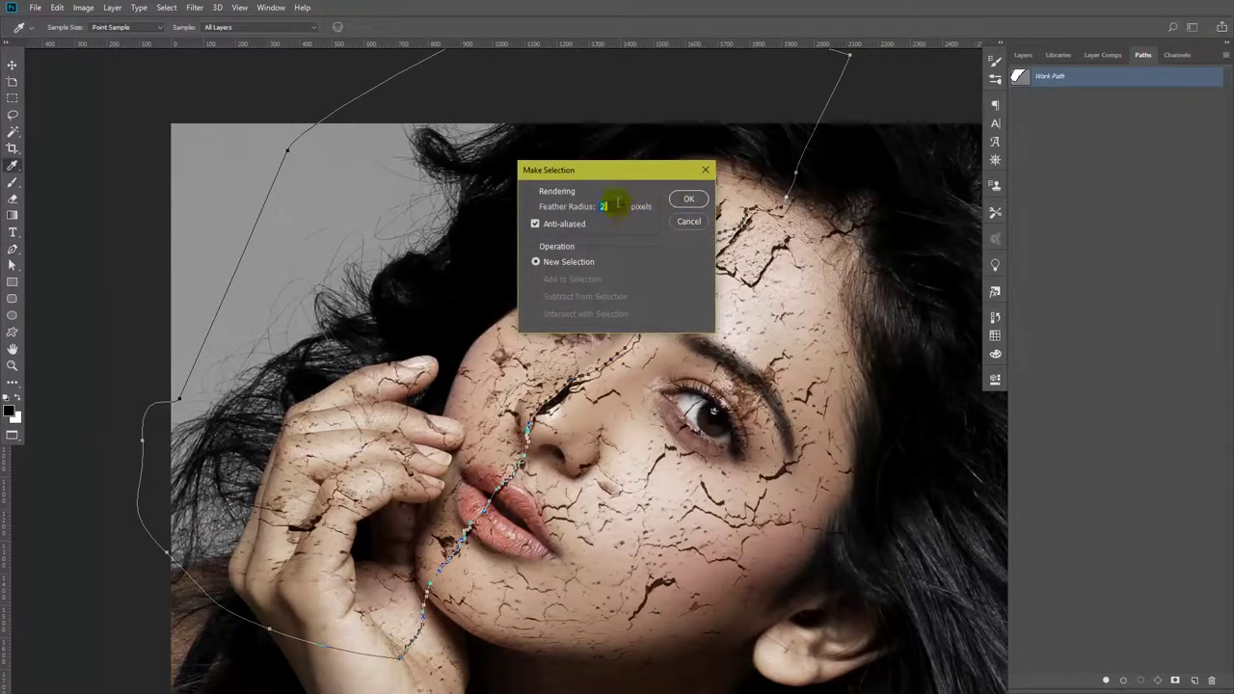
{"action": "left_click", "coordinate": [689, 199]}
{"action": "left_click", "coordinate": [1054, 119]}
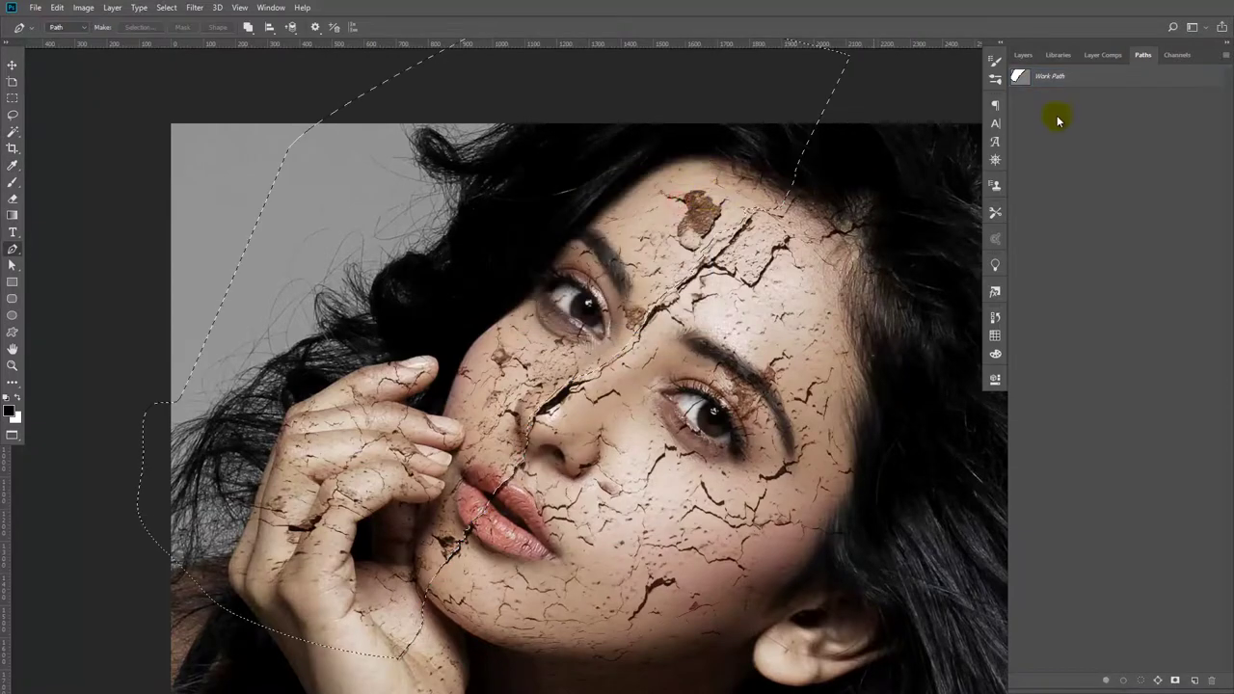
{"action": "left_click", "coordinate": [1023, 54]}
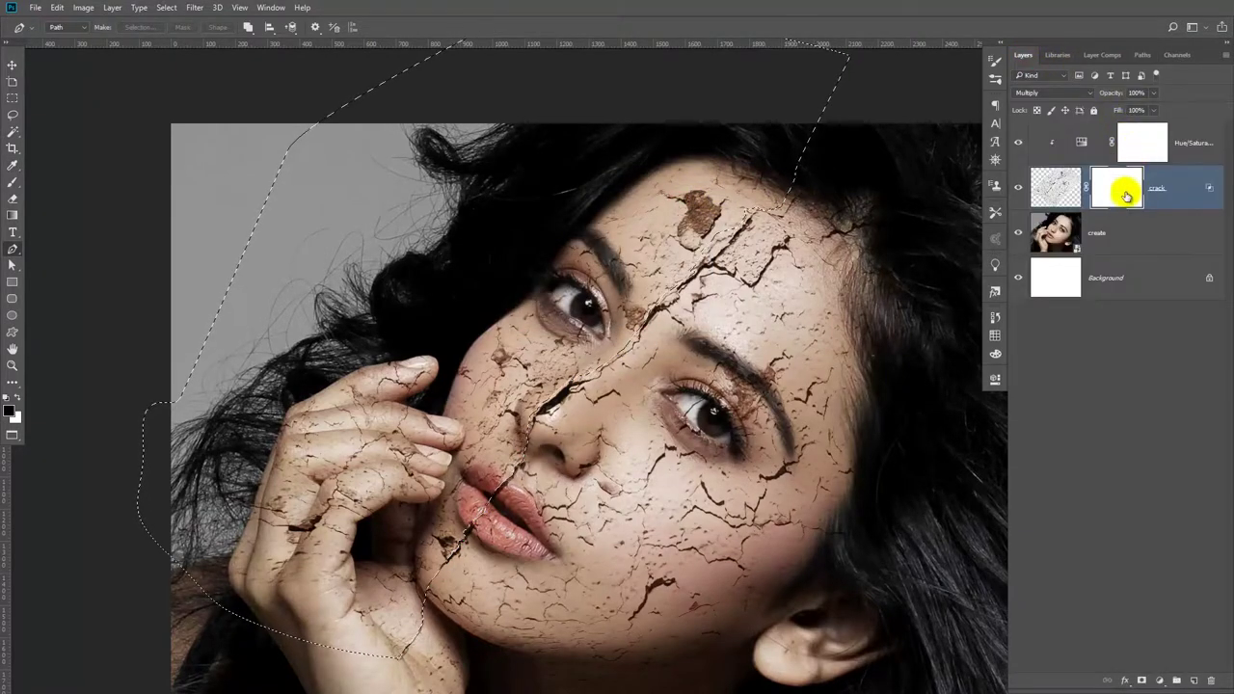
{"action": "key", "text": "alt+BackSpace"}
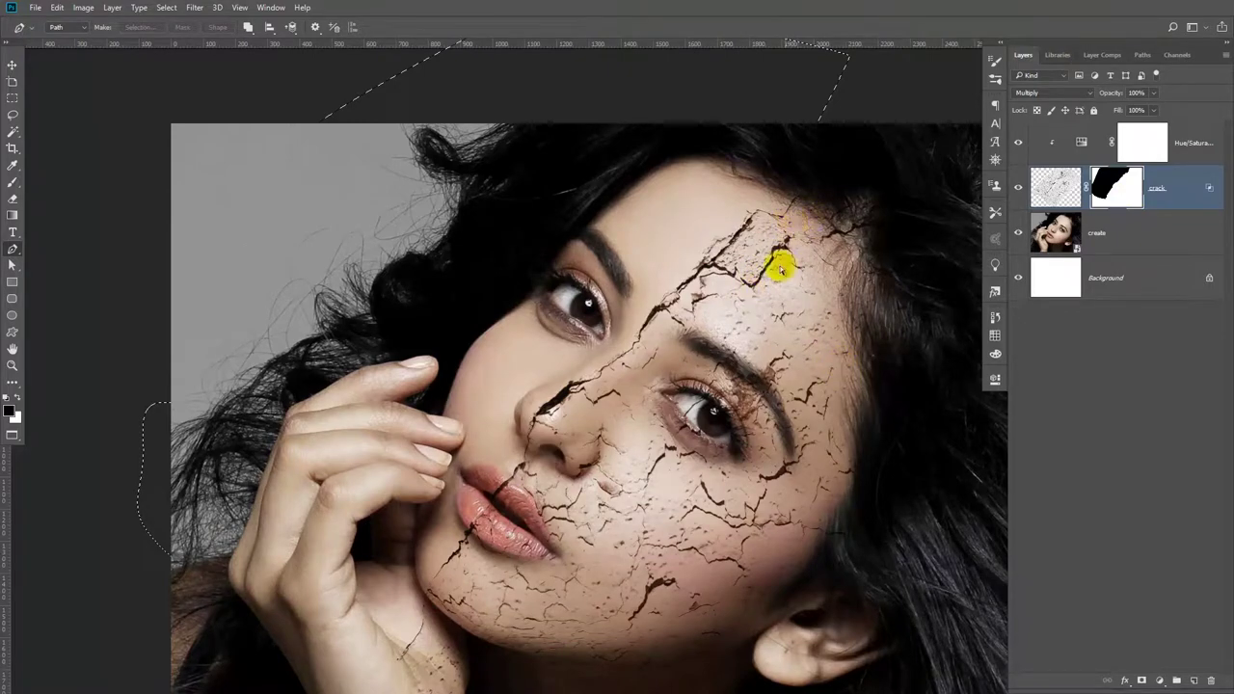
Step: Scale the crack texture up to about 102%
{"action": "key", "text": "ctrl+t"}
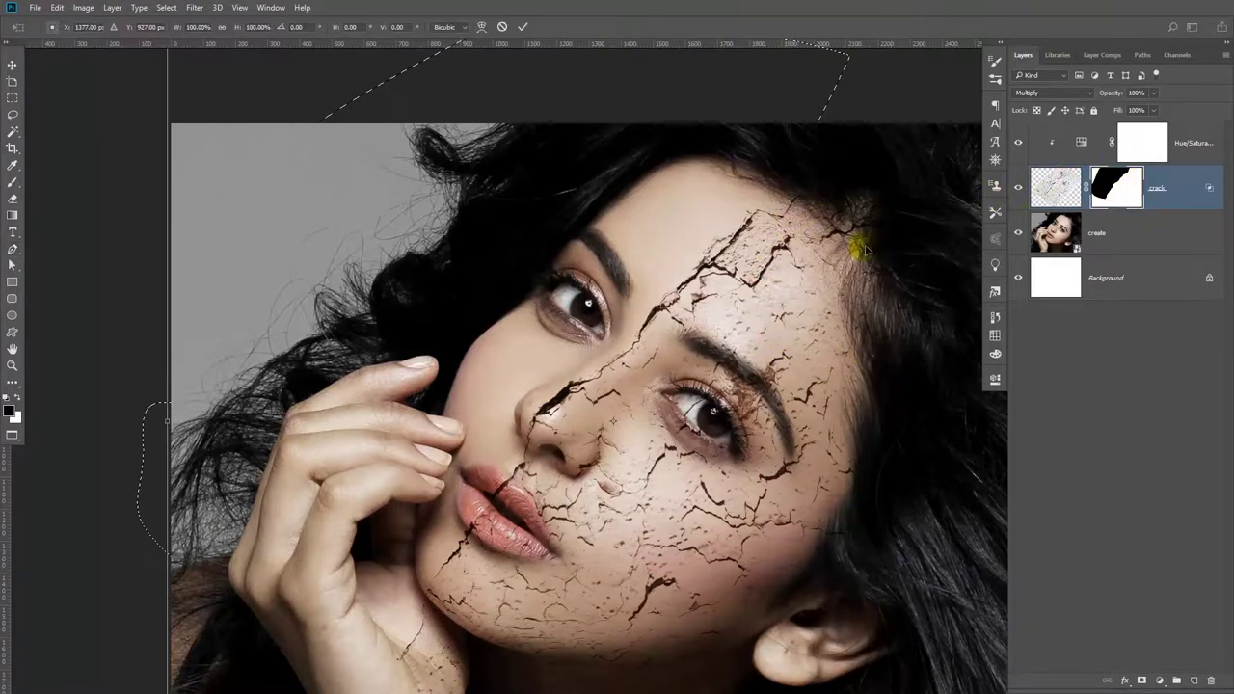
{"action": "key", "text": "ctrl+minus"}
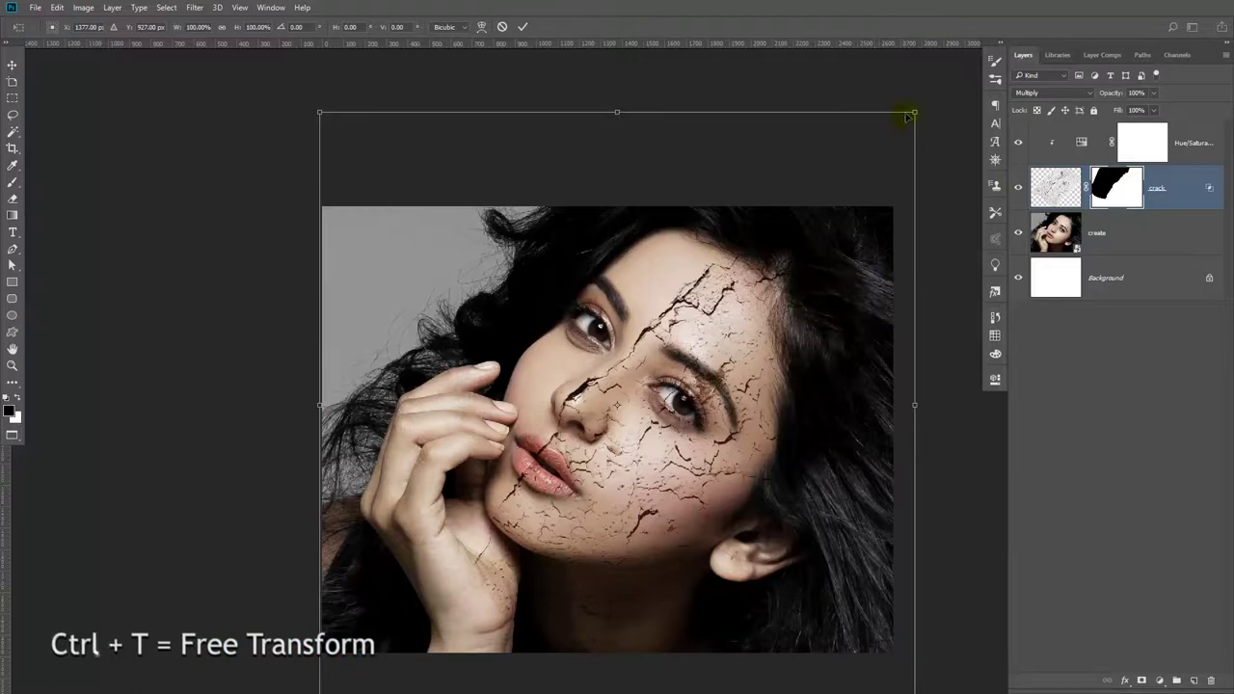
{"action": "left_click_drag", "start_coordinate": [912, 110], "coordinate": [929, 101]}
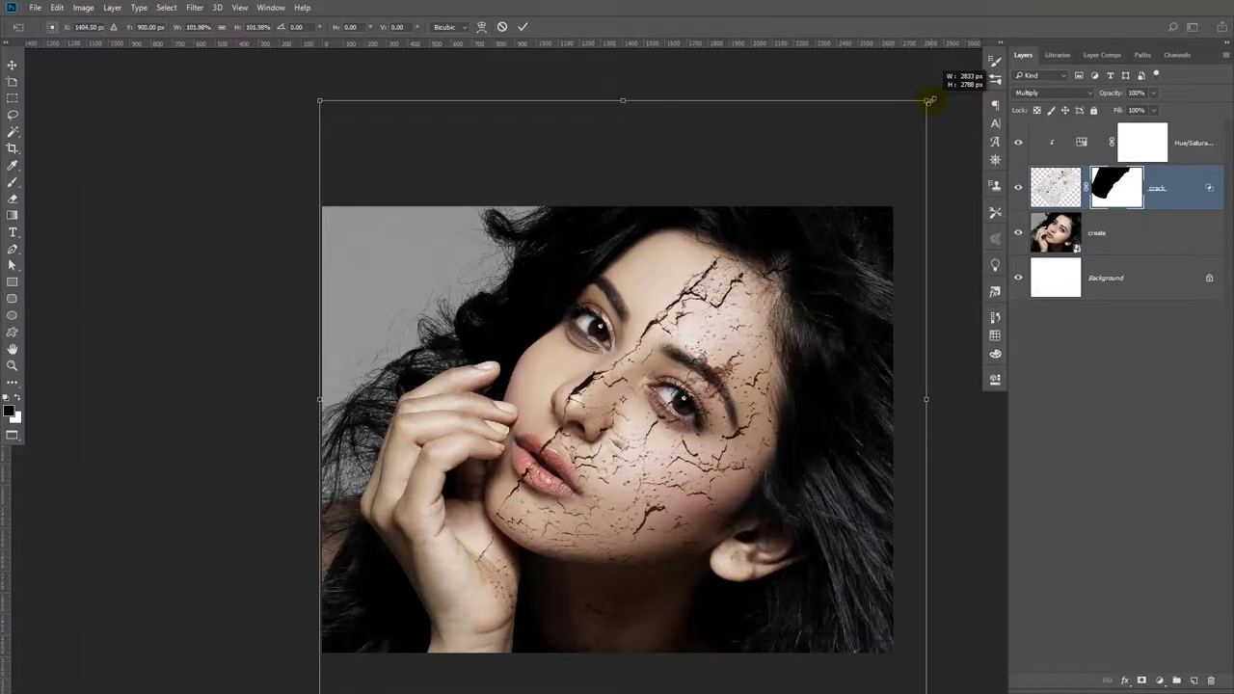
{"action": "key", "text": "p"}
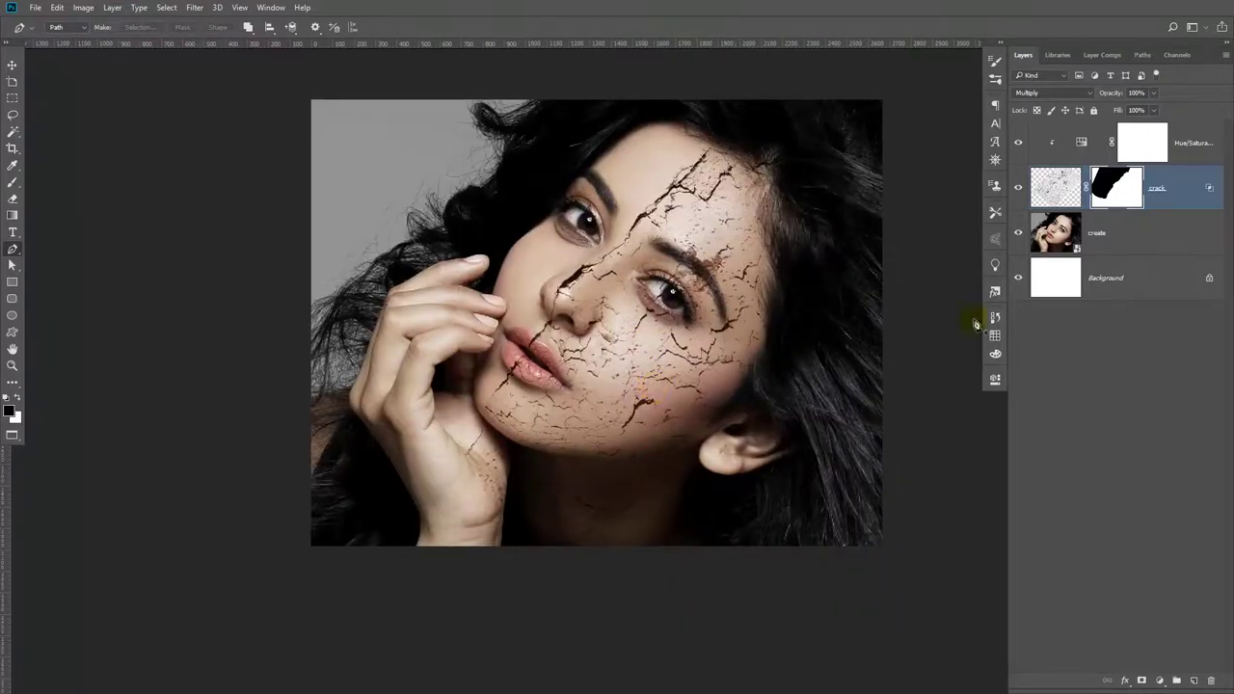
Step: Lasso the hand, neck and lower right area and mask out their cracks
{"action": "left_click", "coordinate": [12, 113]}
{"action": "left_click_drag", "start_coordinate": [479, 421], "coordinate": [527, 464]}
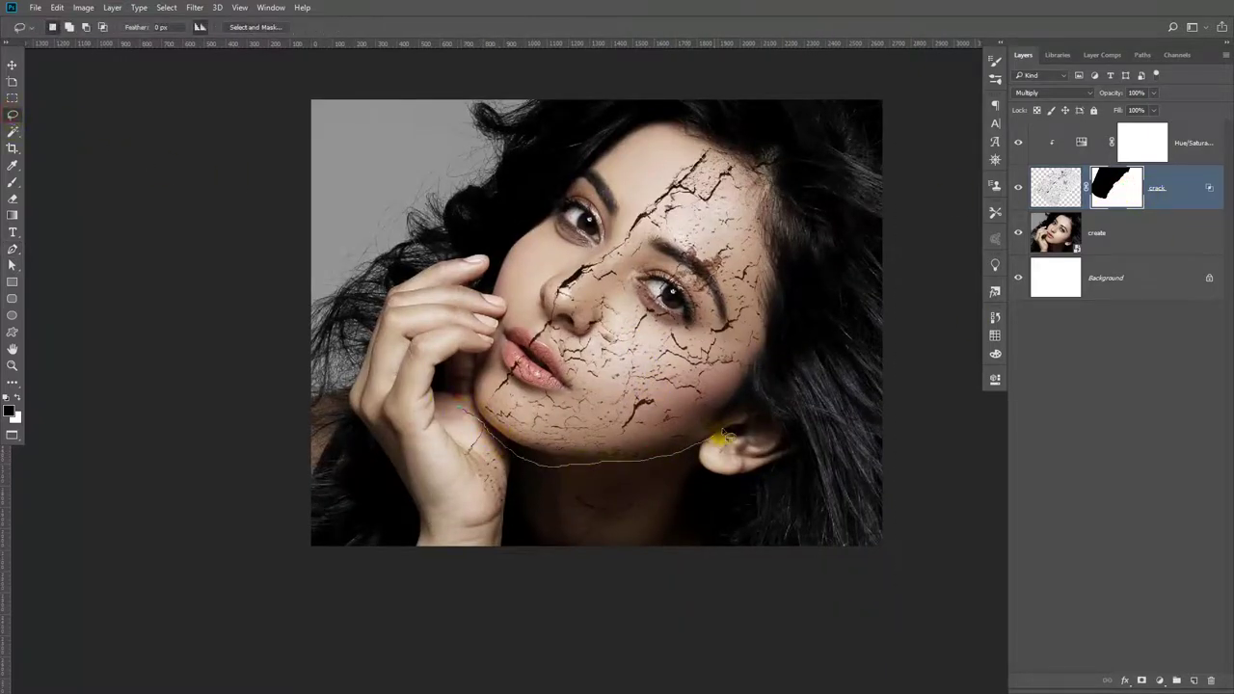
{"action": "left_click_drag", "start_coordinate": [725, 438], "coordinate": [410, 444]}
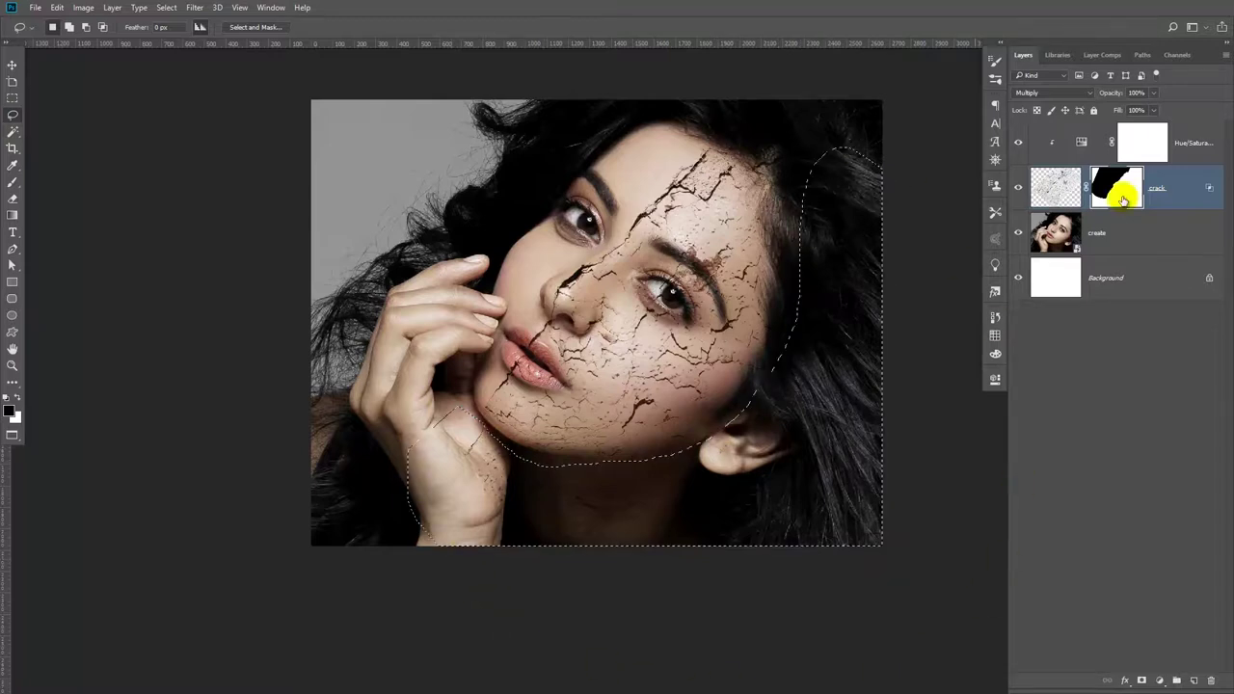
{"action": "key", "text": "alt+BackSpace"}
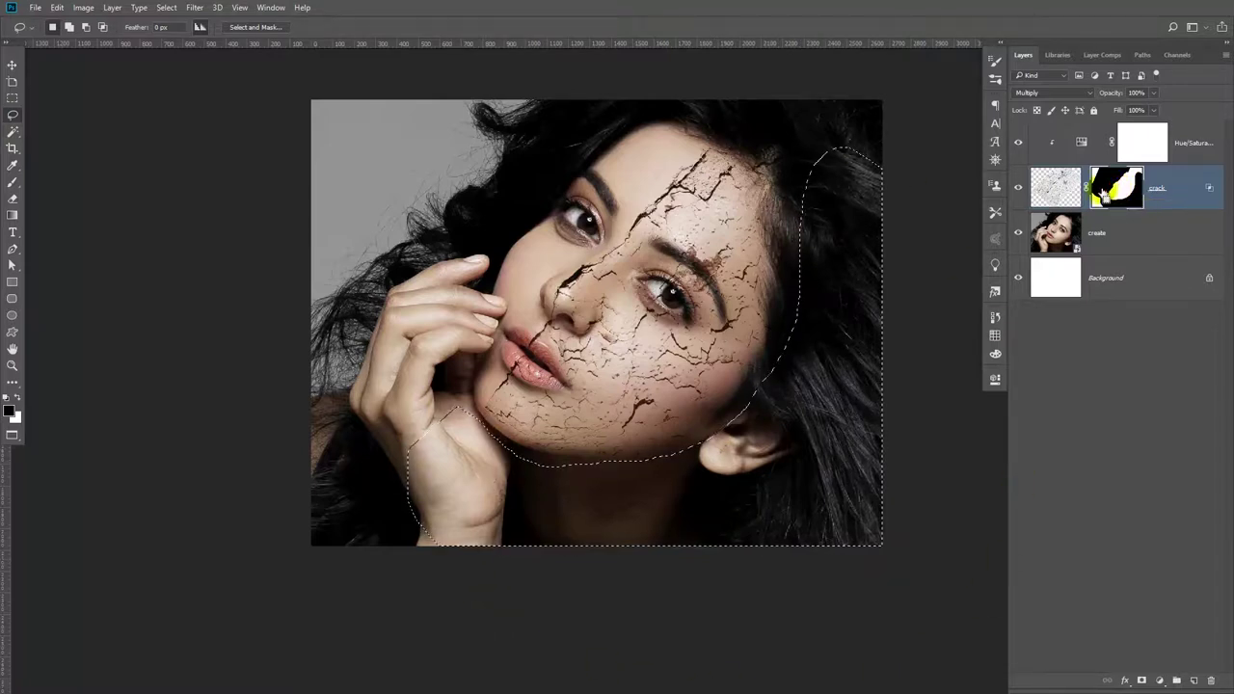
{"action": "left_click", "coordinate": [504, 294]}
{"action": "left_click", "coordinate": [603, 413]}
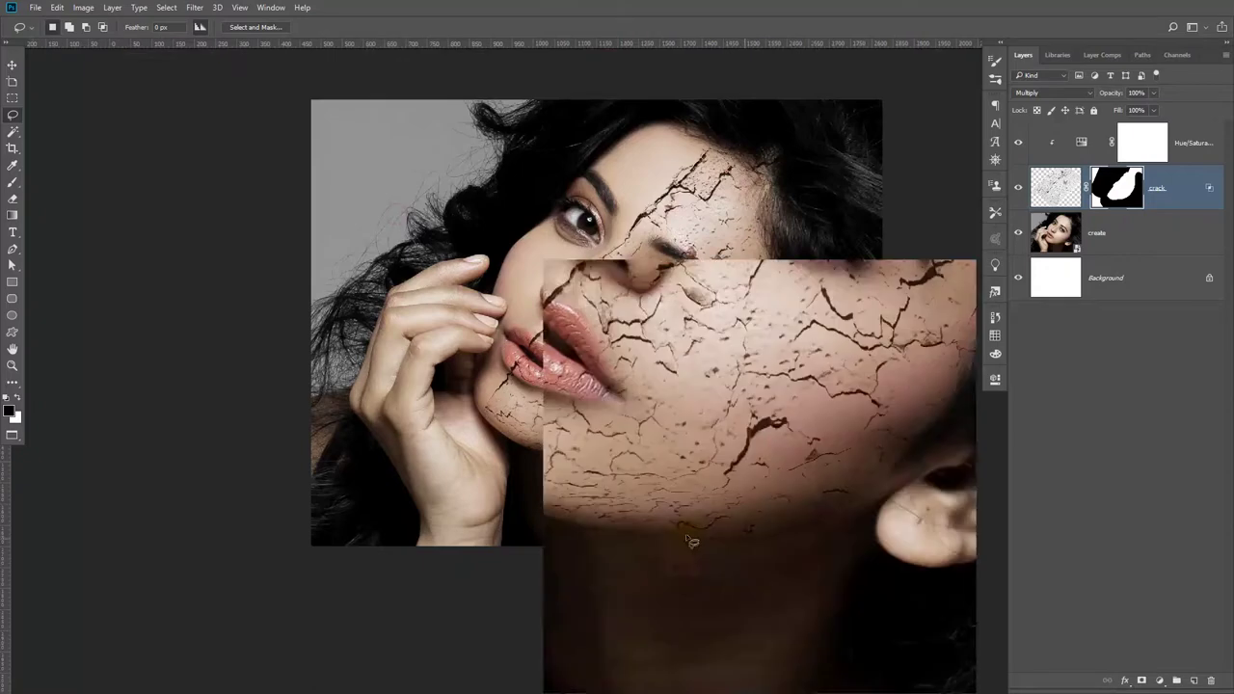
Step: Enlarge the crack texture slightly again toward the bottom left
{"action": "key", "text": "ctrl+t"}
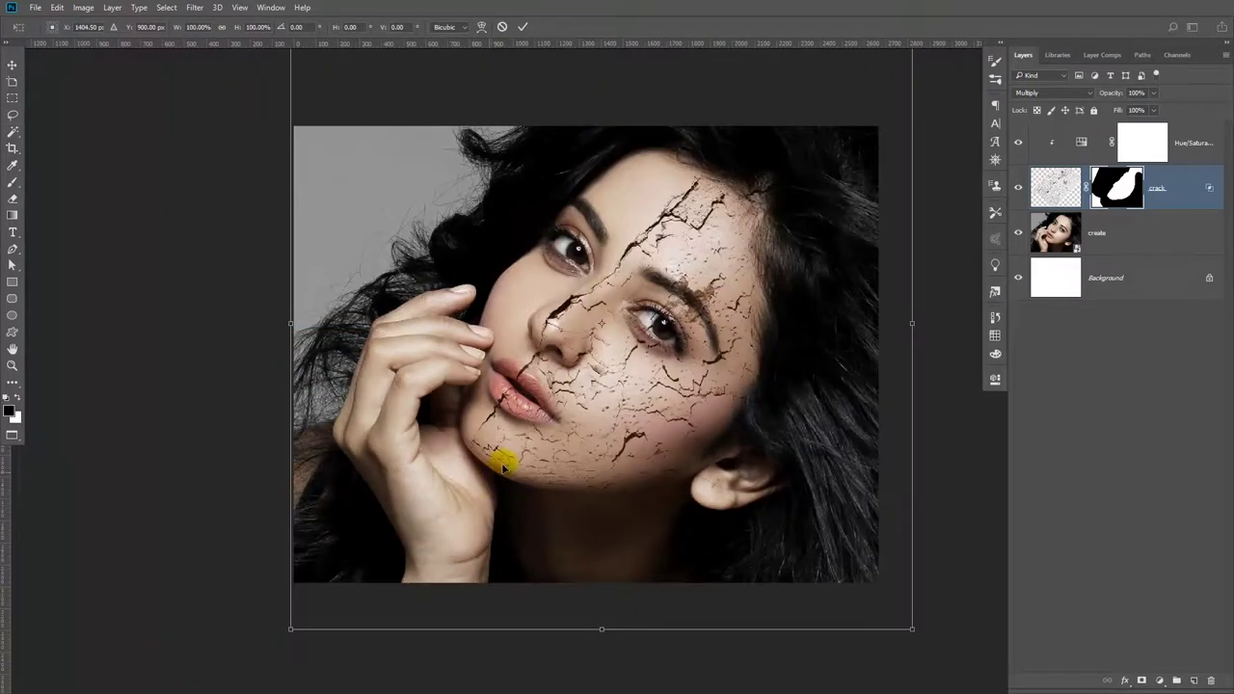
{"action": "left_click_drag", "start_coordinate": [600, 338], "coordinate": [532, 349]}
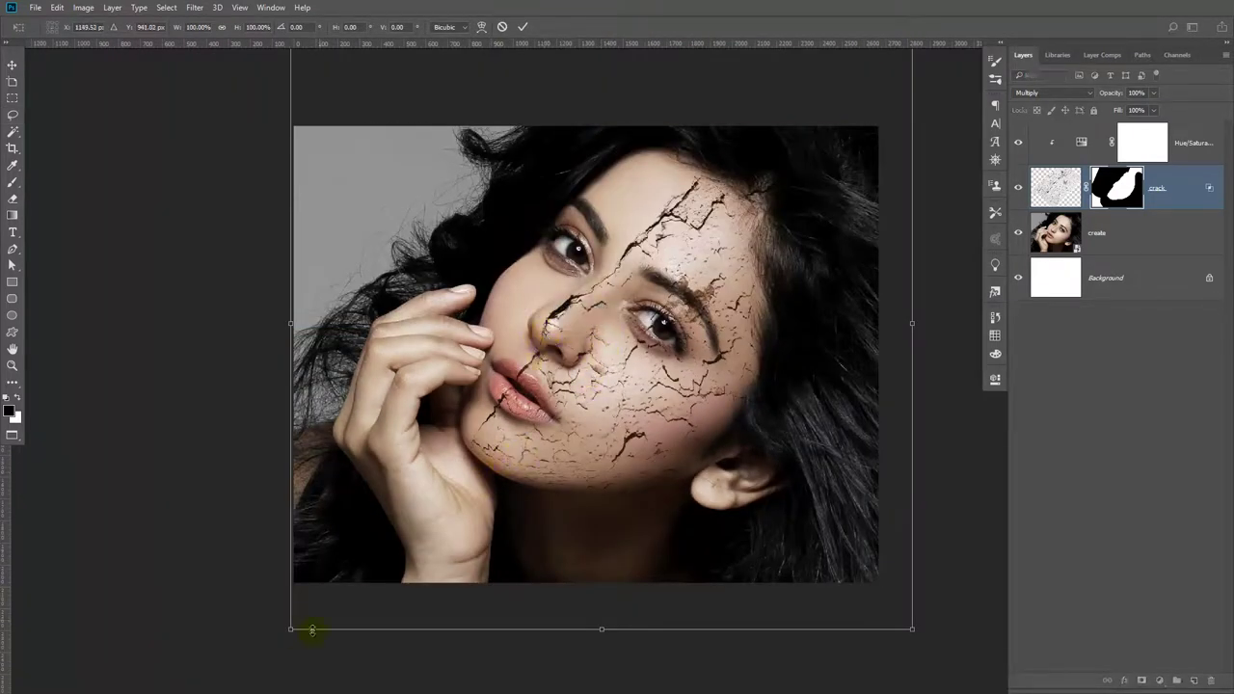
{"action": "left_click_drag", "start_coordinate": [290, 632], "coordinate": [287, 636]}
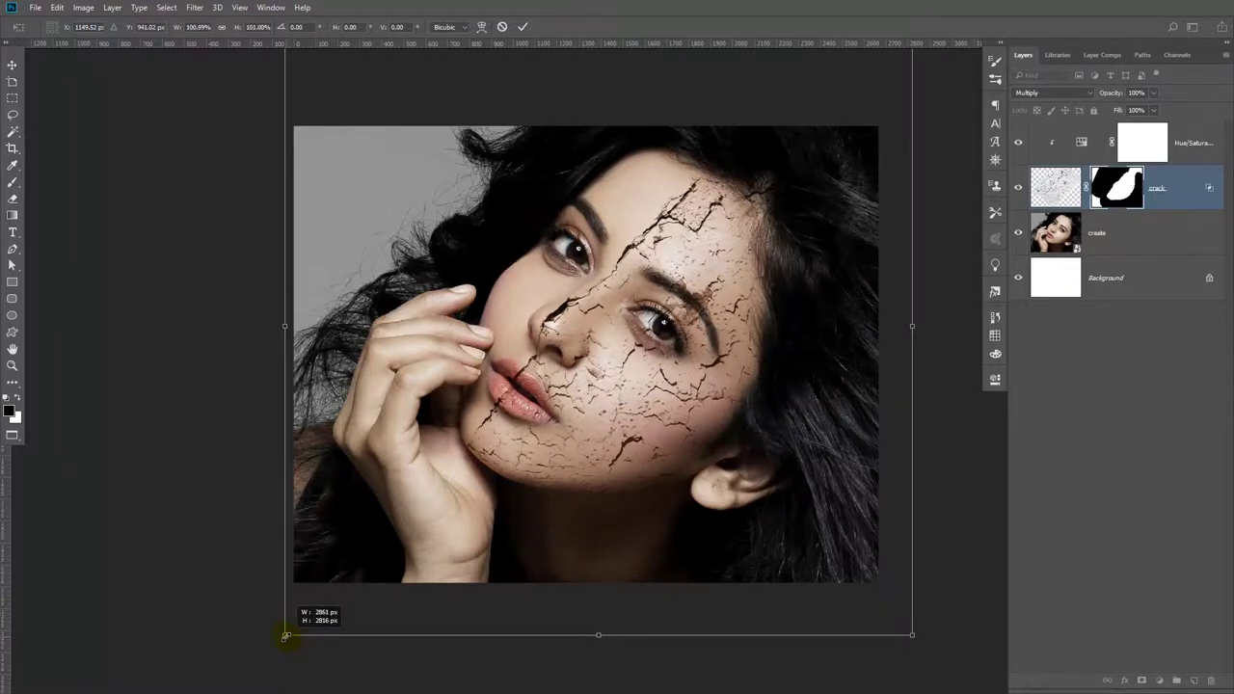
{"action": "key", "text": "Return"}
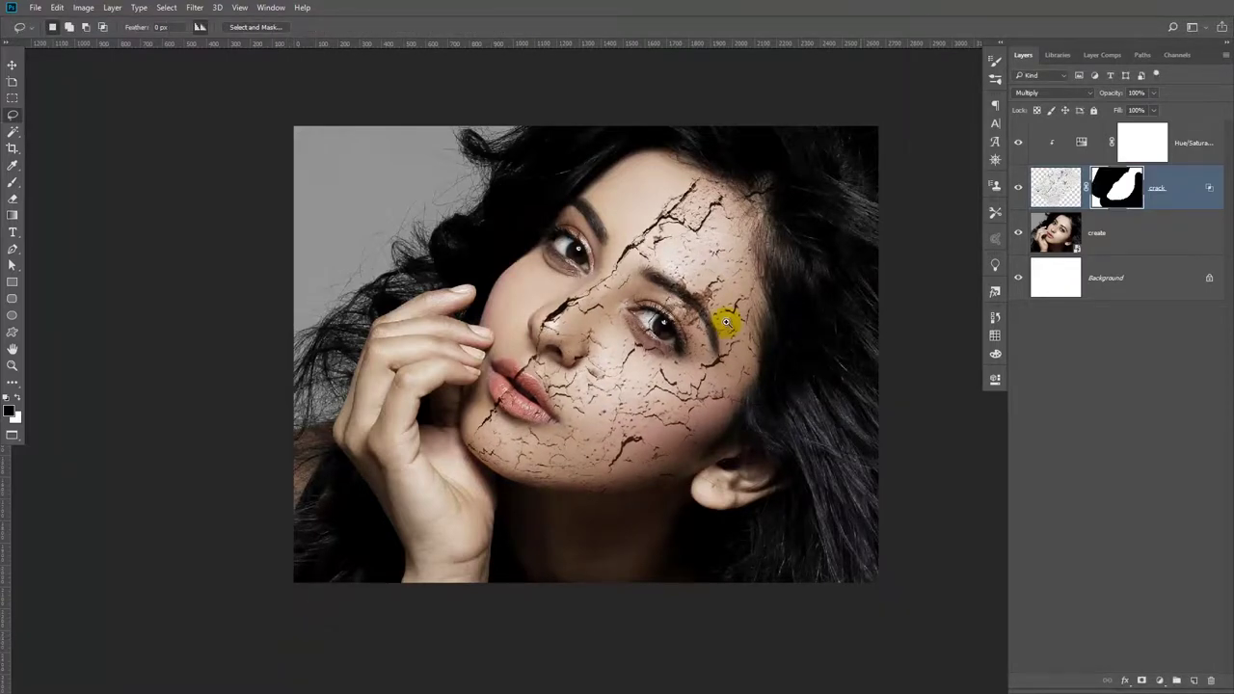
Step: Zoom in and erase the cracks from the lips
{"action": "left_click_drag", "start_coordinate": [419, 198], "coordinate": [799, 416]}
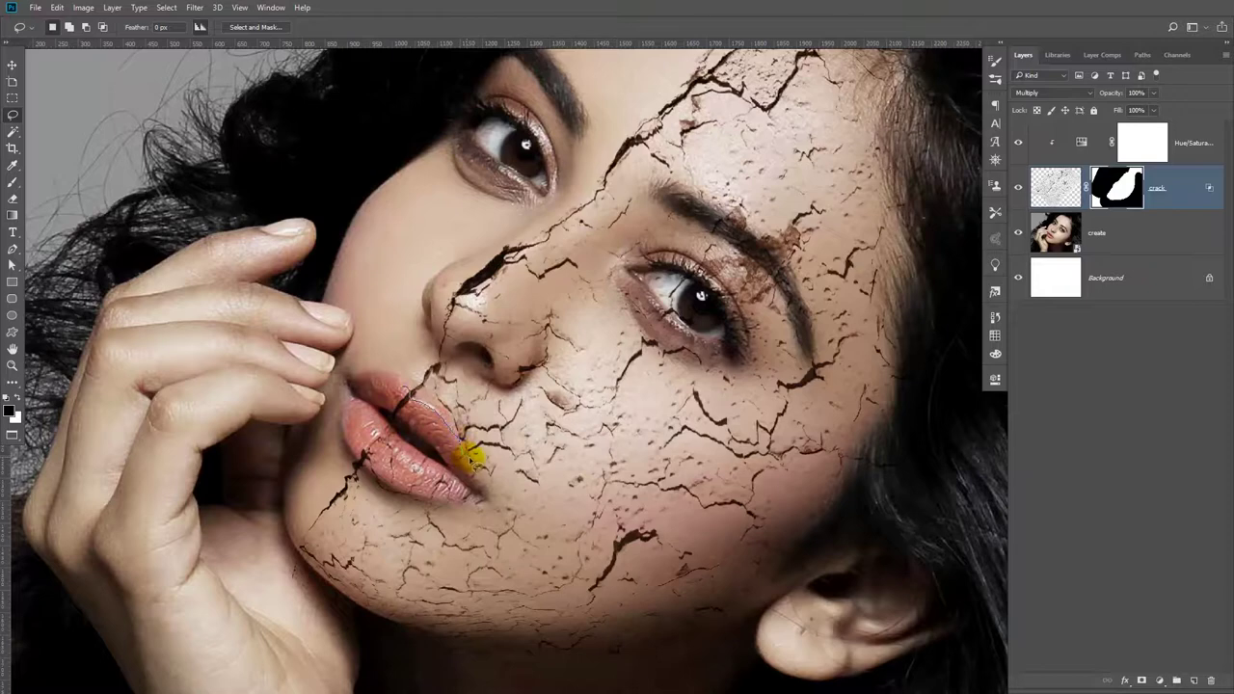
{"action": "left_click_drag", "start_coordinate": [476, 469], "coordinate": [405, 492]}
{"action": "left_click_drag", "start_coordinate": [357, 445], "coordinate": [358, 366]}
{"action": "key", "text": "BackSpace"}
{"action": "key", "text": "ctrl+d"}
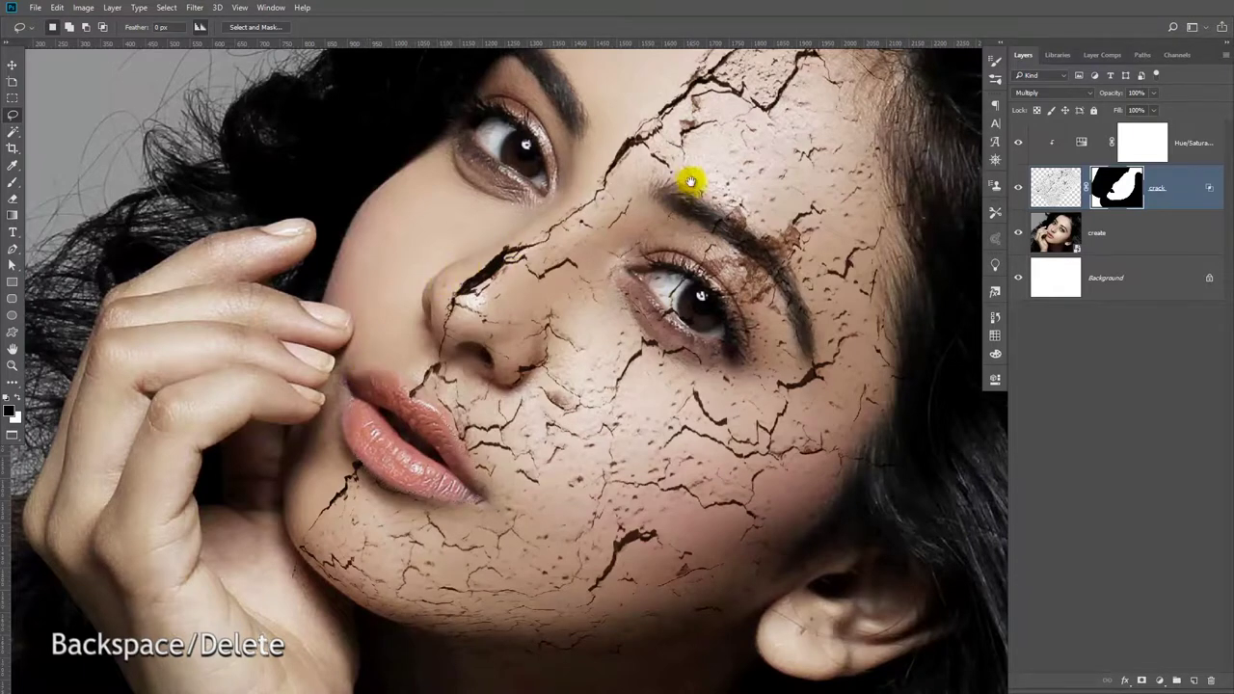
Step: Clear the cracks covering the right eye
{"action": "left_click_drag", "start_coordinate": [688, 184], "coordinate": [627, 198]}
{"action": "mouse_move", "coordinate": [575, 292]}
{"action": "left_mouse_down"}
{"action": "mouse_move", "coordinate": [631, 307]}
{"action": "mouse_move", "coordinate": [567, 285]}
{"action": "left_mouse_up"}
{"action": "key", "text": "BackSpace"}
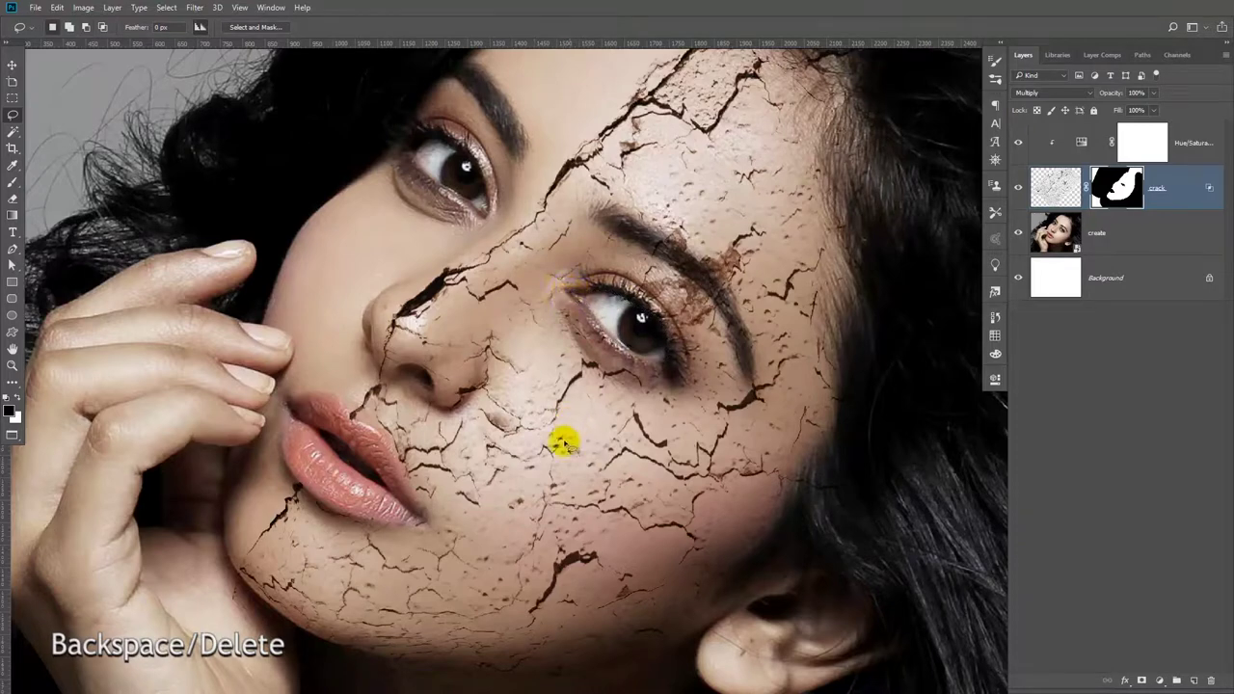
Step: Clear cracks around the nose and cheek and select a small flake shape on the cheek
{"action": "left_click_drag", "start_coordinate": [307, 297], "coordinate": [739, 653]}
{"action": "mouse_move", "coordinate": [698, 277]}
{"action": "left_mouse_down"}
{"action": "mouse_move", "coordinate": [675, 275]}
{"action": "mouse_move", "coordinate": [633, 344]}
{"action": "mouse_move", "coordinate": [514, 325]}
{"action": "left_mouse_up"}
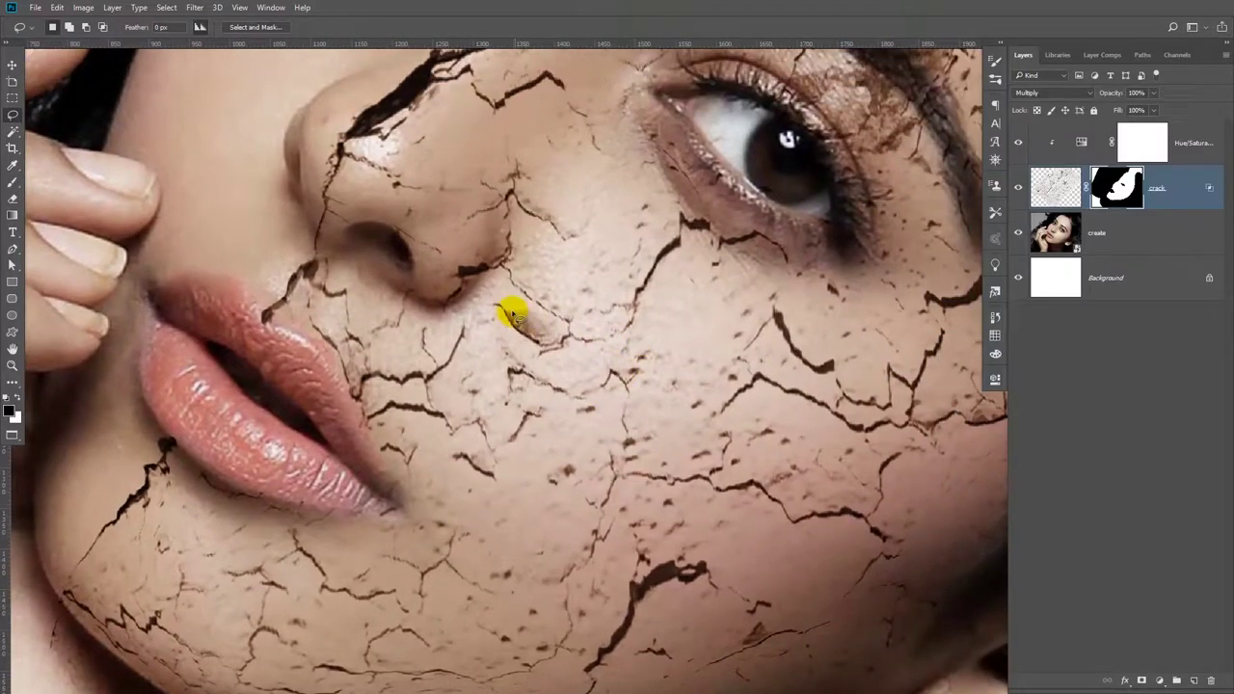
{"action": "key", "text": "BackSpace"}
{"action": "left_click_drag", "start_coordinate": [556, 339], "coordinate": [523, 302]}
{"action": "key", "text": "x"}
Step: Switch between the crack layer's texture and mask, viewing the area below the nose and the eyebrow
{"action": "left_click", "coordinate": [1061, 190]}
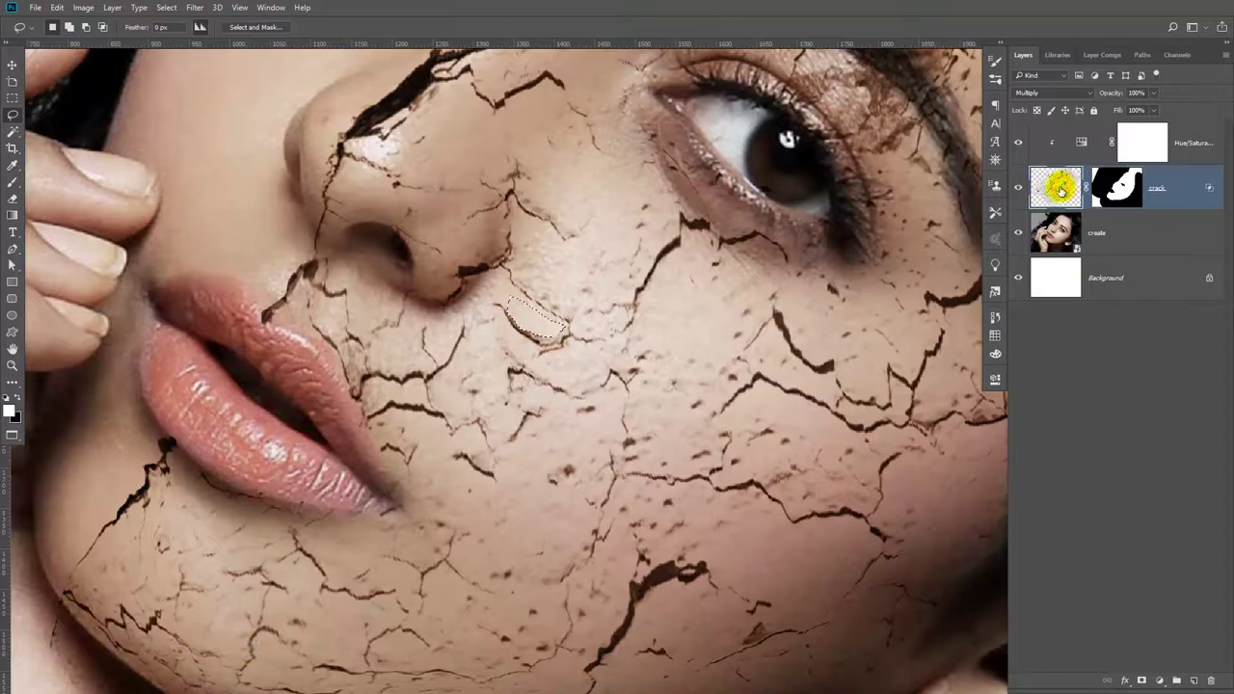
{"action": "key", "text": "x"}
{"action": "left_click", "coordinate": [1116, 187]}
{"action": "left_click", "coordinate": [594, 321]}
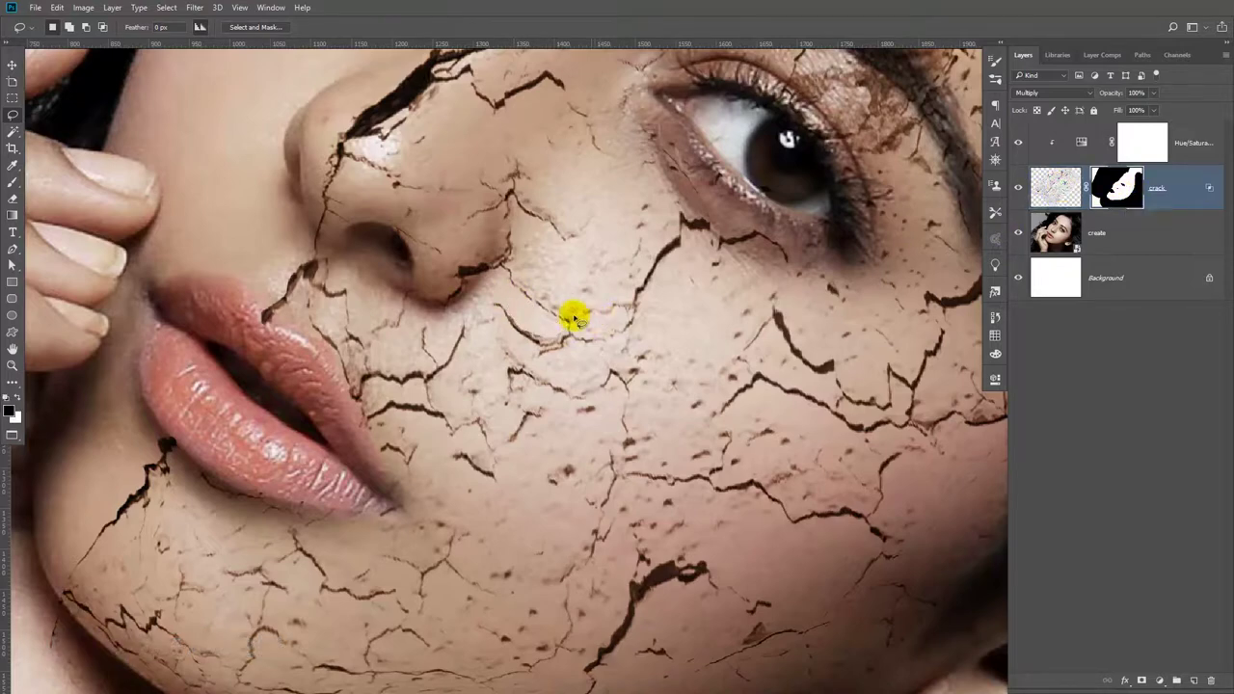
{"action": "mouse_move", "coordinate": [385, 215]}
{"action": "left_mouse_down"}
{"action": "mouse_move", "coordinate": [381, 302]}
{"action": "mouse_move", "coordinate": [344, 315]}
{"action": "mouse_move", "coordinate": [393, 350]}
{"action": "mouse_move", "coordinate": [384, 322]}
{"action": "left_mouse_up"}
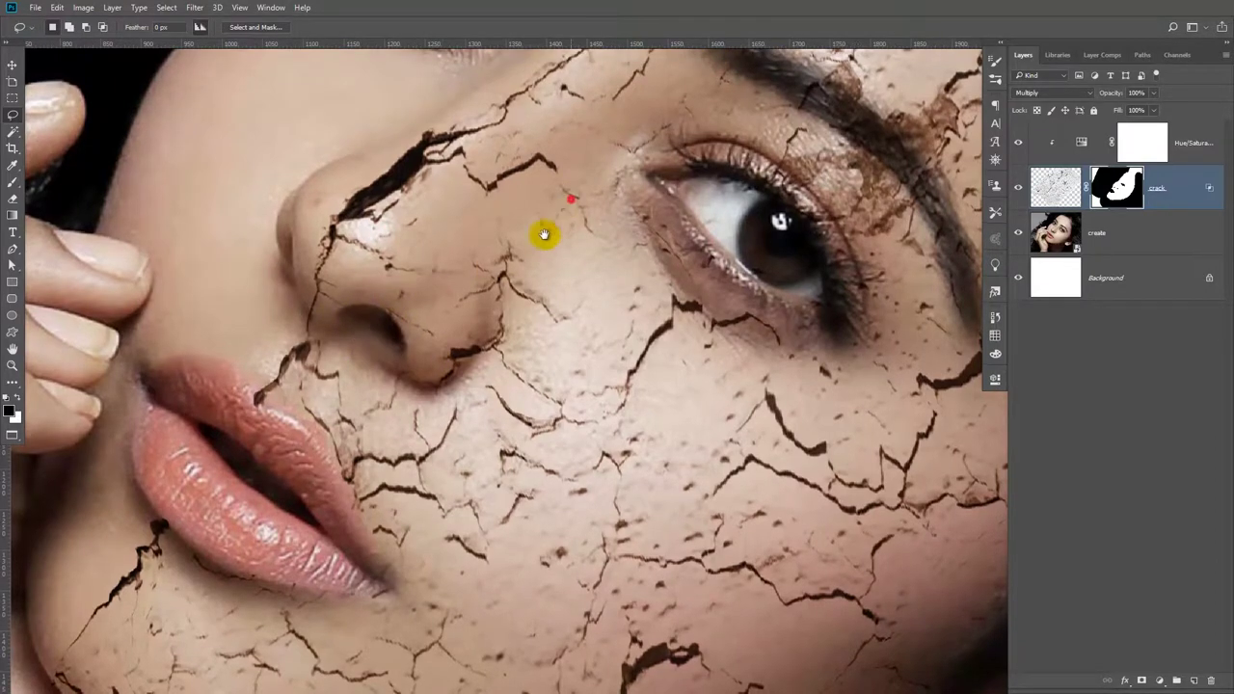
{"action": "left_click_drag", "start_coordinate": [545, 234], "coordinate": [393, 317]}
{"action": "mouse_move", "coordinate": [579, 300]}
{"action": "left_mouse_down"}
{"action": "mouse_move", "coordinate": [427, 267]}
{"action": "mouse_move", "coordinate": [556, 210]}
{"action": "left_mouse_up"}
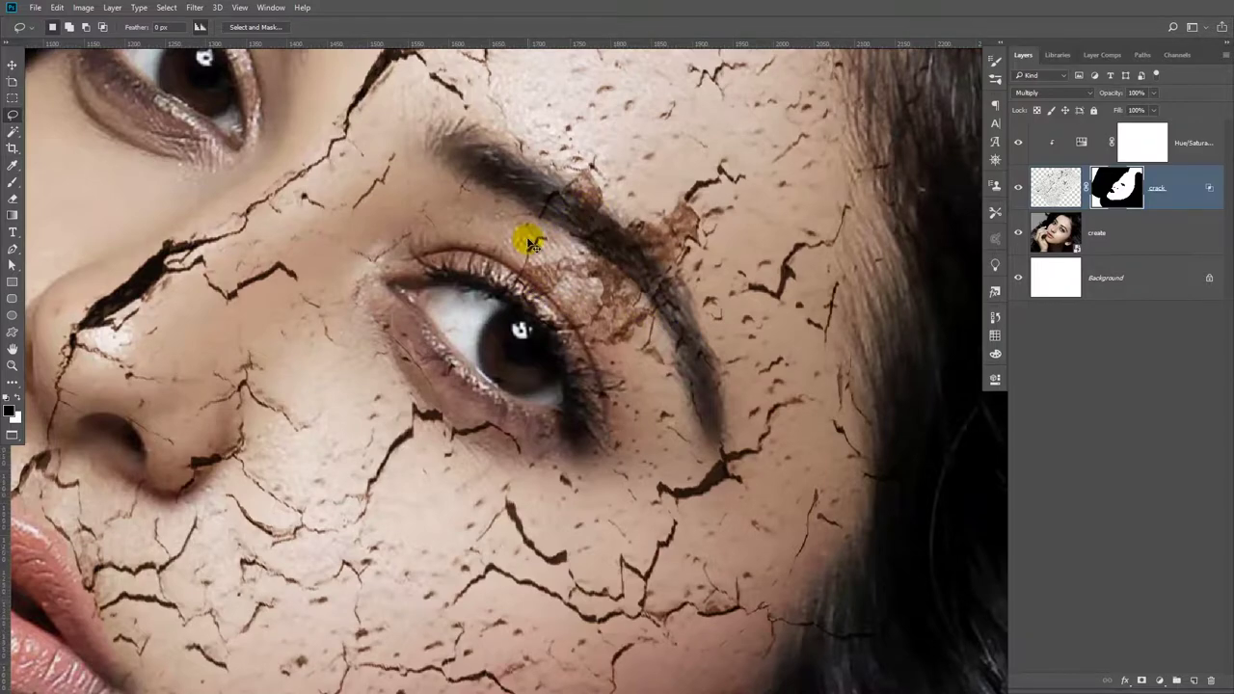
Step: Zoom out and target the crack layer's image pixels instead of its mask
{"action": "scroll", "coordinate": [526, 236], "scroll_direction": "down", "scroll_amount": 3}
{"action": "scroll", "coordinate": [526, 237], "scroll_direction": "down", "scroll_amount": 3}
{"action": "scroll", "coordinate": [527, 236], "scroll_direction": "down", "scroll_amount": 2}
{"action": "left_click", "coordinate": [1049, 192]}
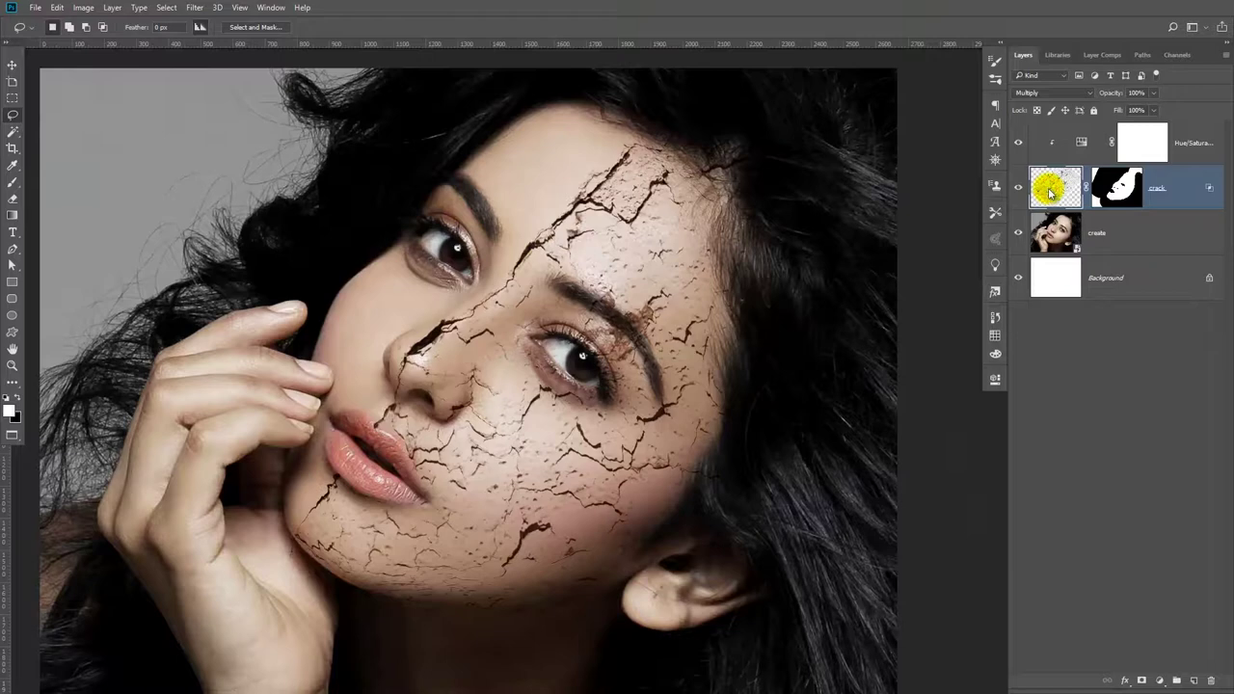
Step: Apply Levels to the crack texture: white input 245, midtone 0.94, Red channel black input 21
{"action": "key", "text": "ctrl+l"}
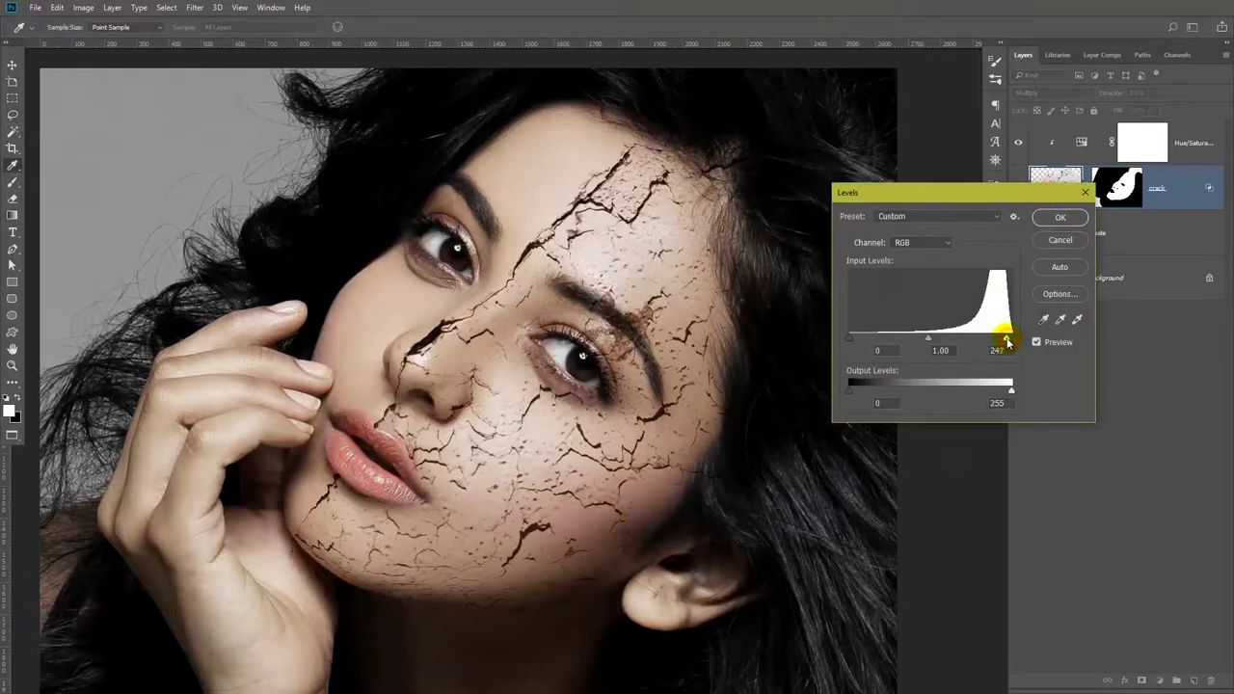
{"action": "left_click", "coordinate": [1005, 342]}
{"action": "left_click_drag", "start_coordinate": [922, 339], "coordinate": [931, 339]}
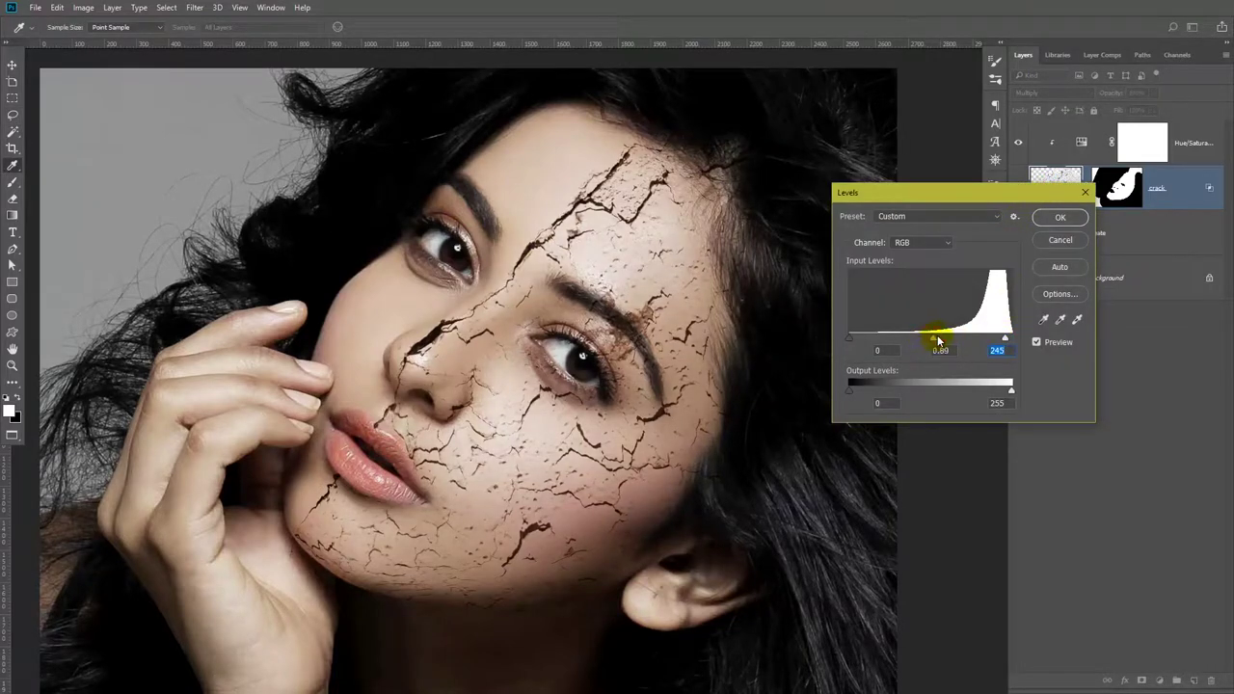
{"action": "left_click", "coordinate": [926, 242]}
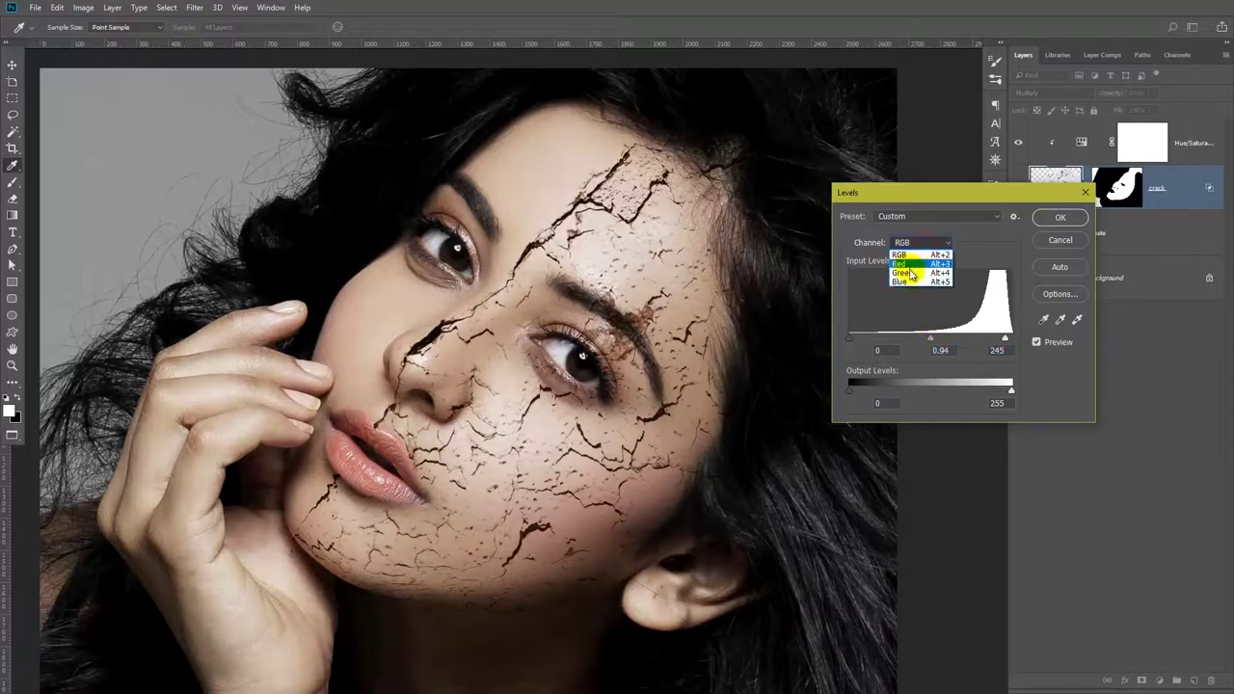
{"action": "left_click", "coordinate": [899, 263]}
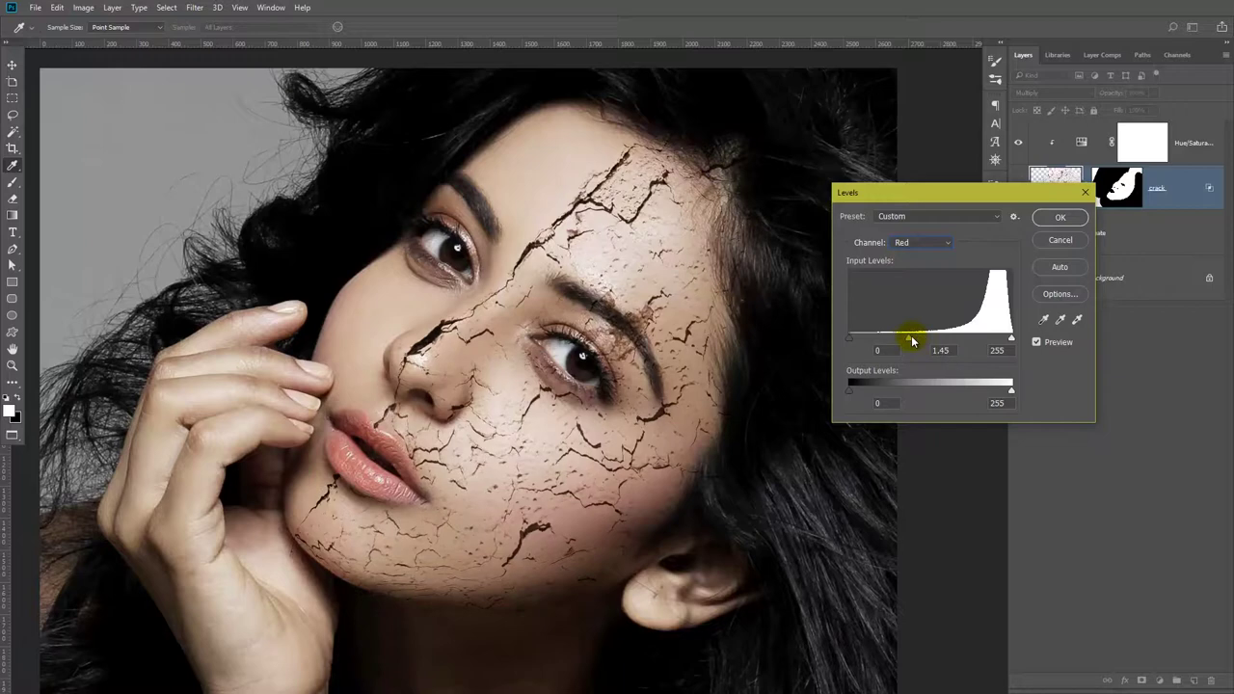
{"action": "left_click_drag", "start_coordinate": [849, 338], "coordinate": [879, 341]}
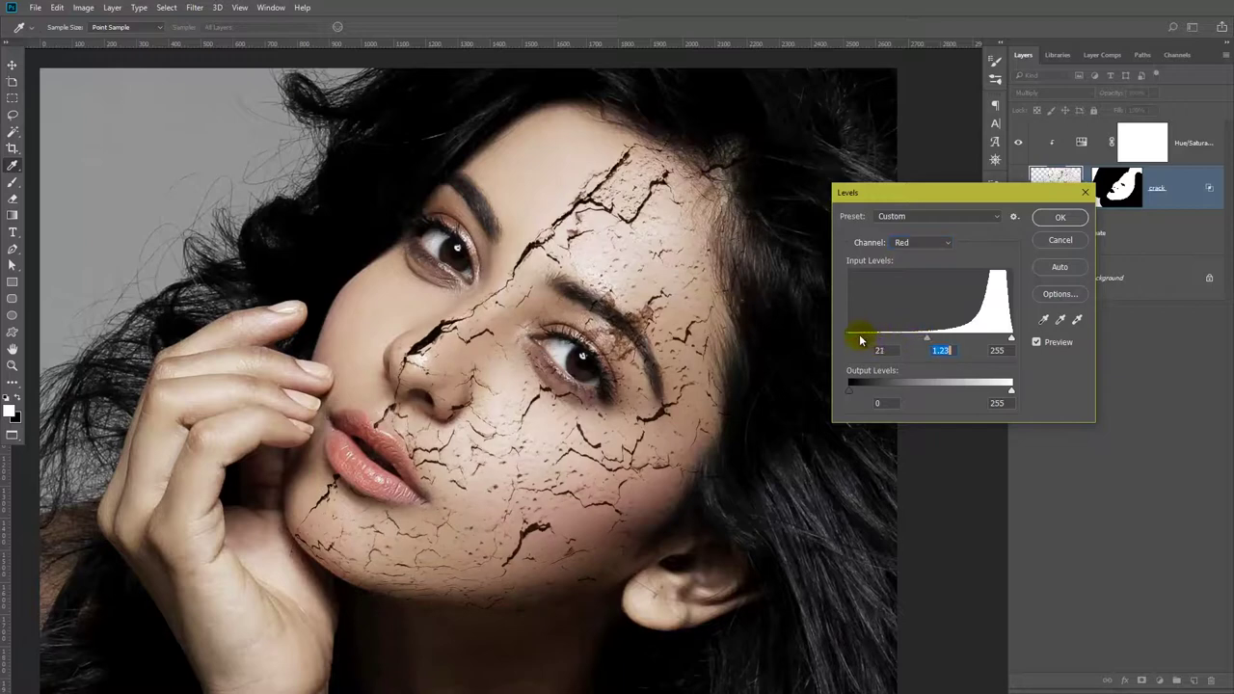
{"action": "left_click", "coordinate": [1060, 217]}
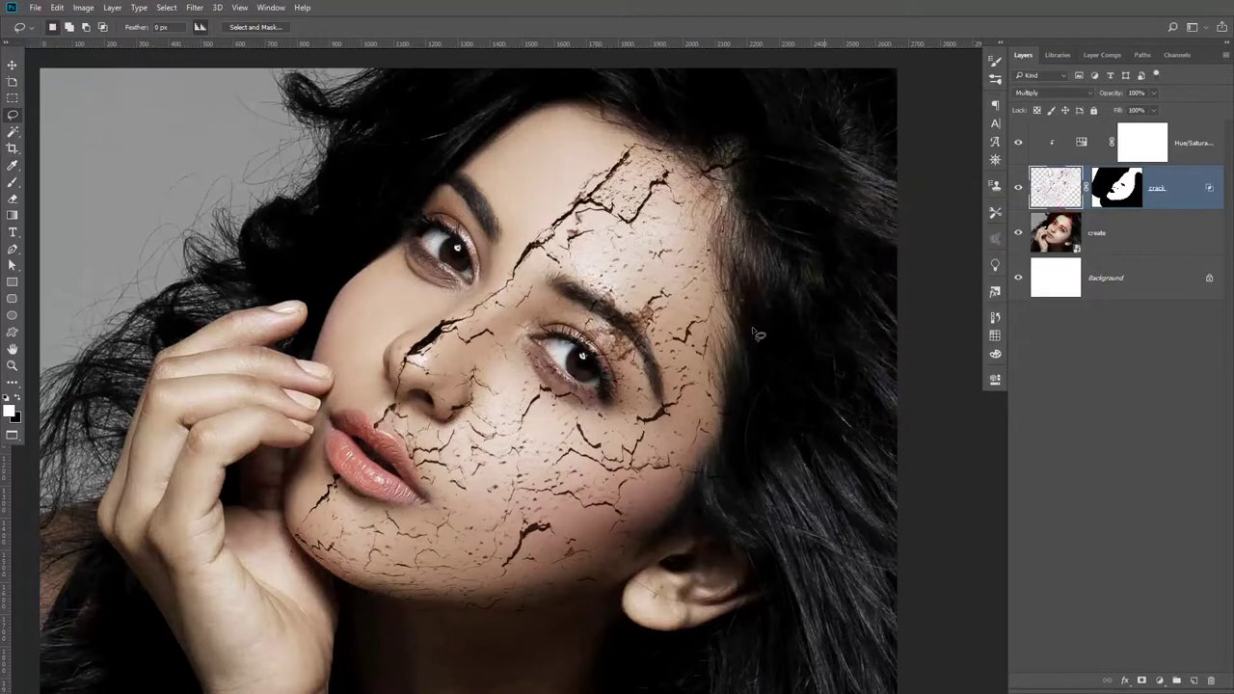
Step: Fill a lassoed eyebrow area with black on the crack layer mask
{"action": "scroll", "coordinate": [816, 587], "scroll_direction": "up", "scroll_amount": 2}
{"action": "scroll", "coordinate": [804, 312], "scroll_direction": "up", "scroll_amount": 2}
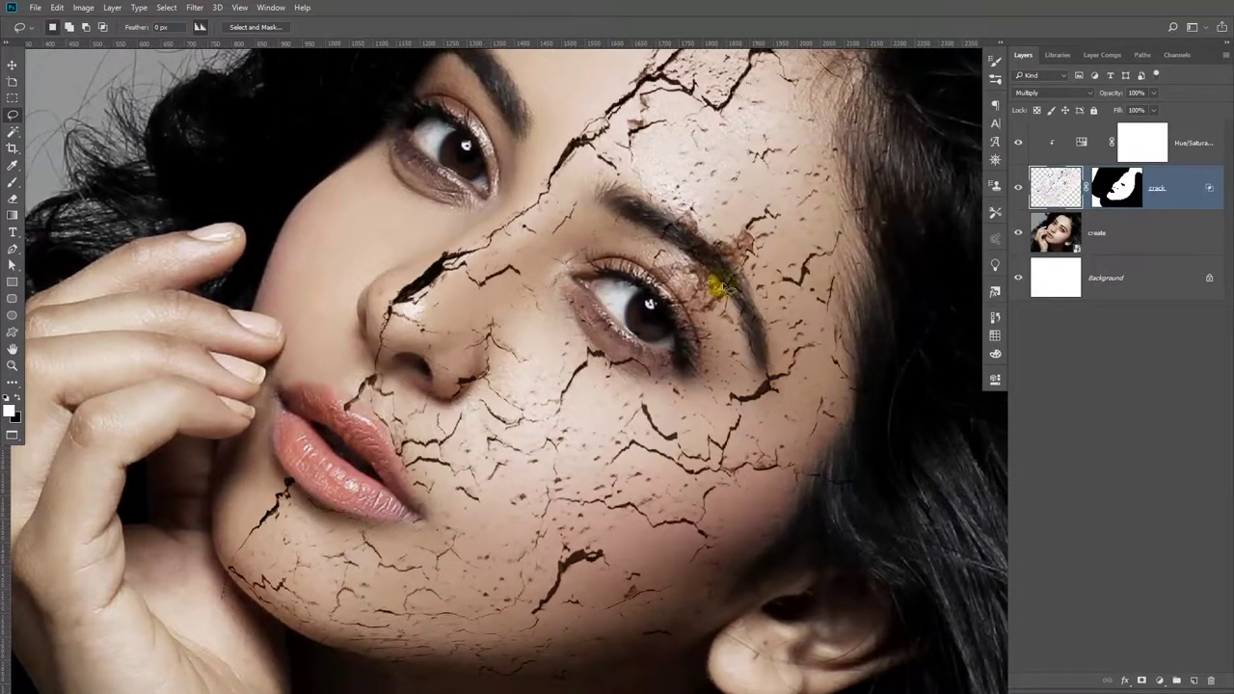
{"action": "left_click", "coordinate": [1116, 187]}
{"action": "key", "text": "x"}
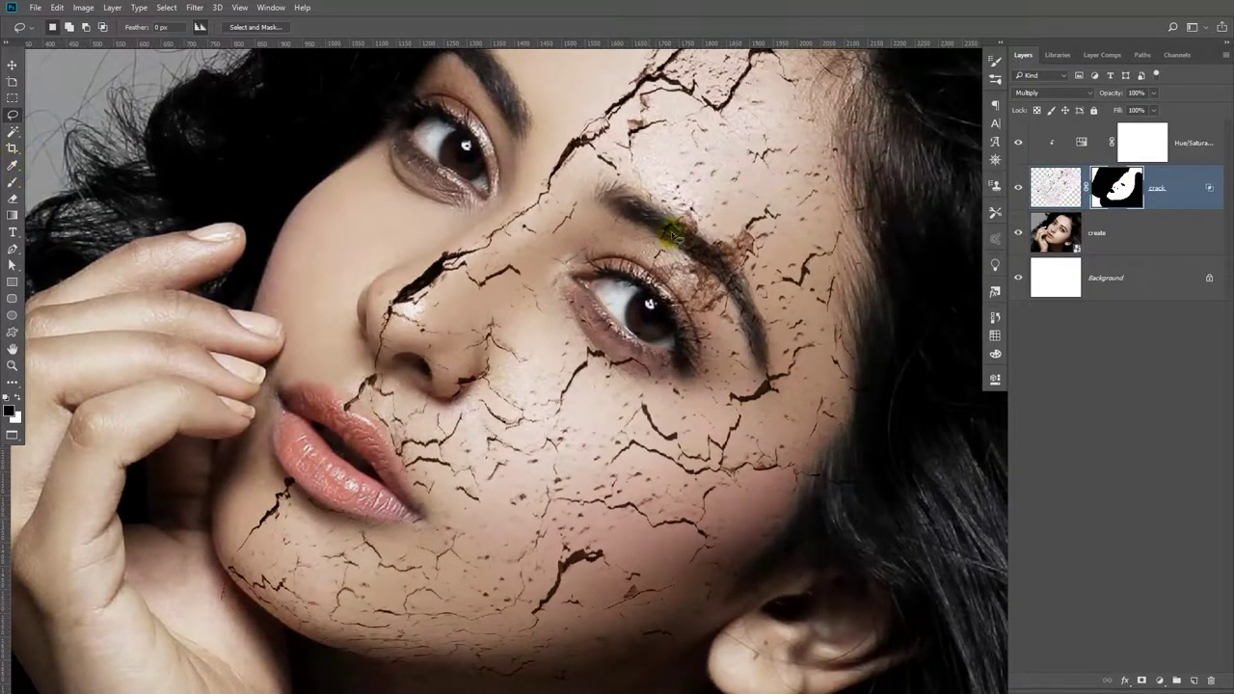
{"action": "left_click_drag", "start_coordinate": [759, 316], "coordinate": [628, 198]}
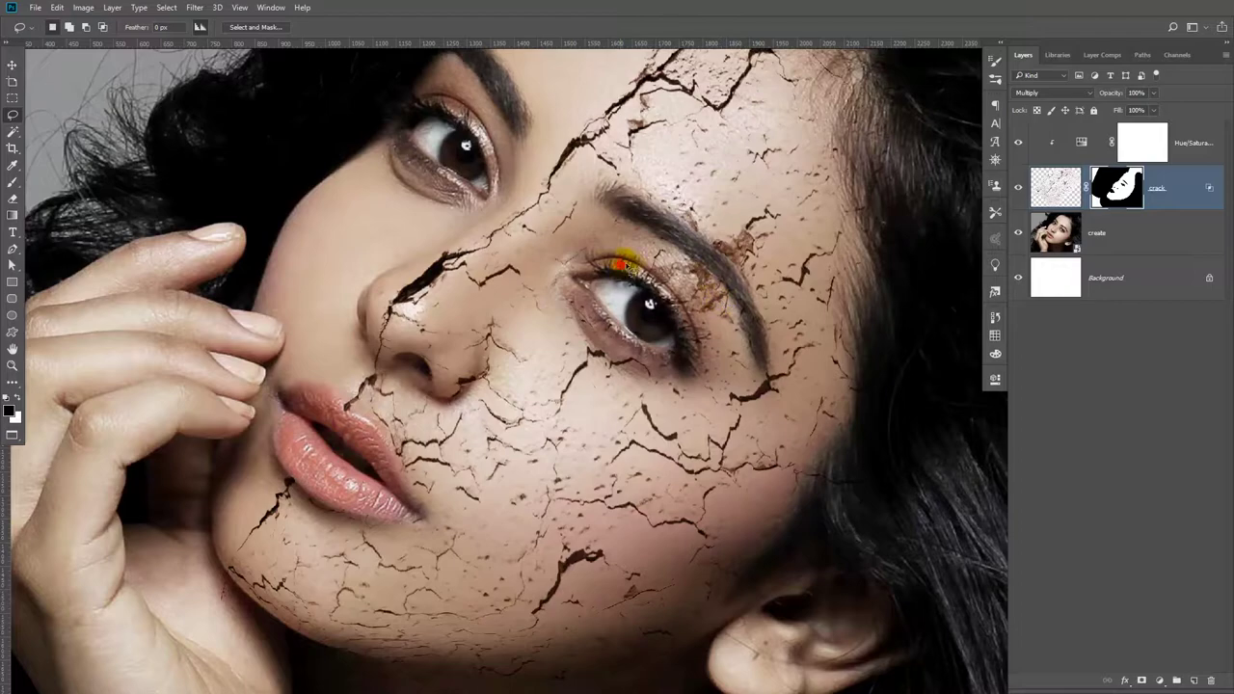
{"action": "left_click", "coordinate": [608, 268]}
Step: Adjust the zoom, retarget the crack texture pixels, and select the Hue/Saturation layer
{"action": "scroll", "coordinate": [588, 258], "scroll_direction": "down", "scroll_amount": 5}
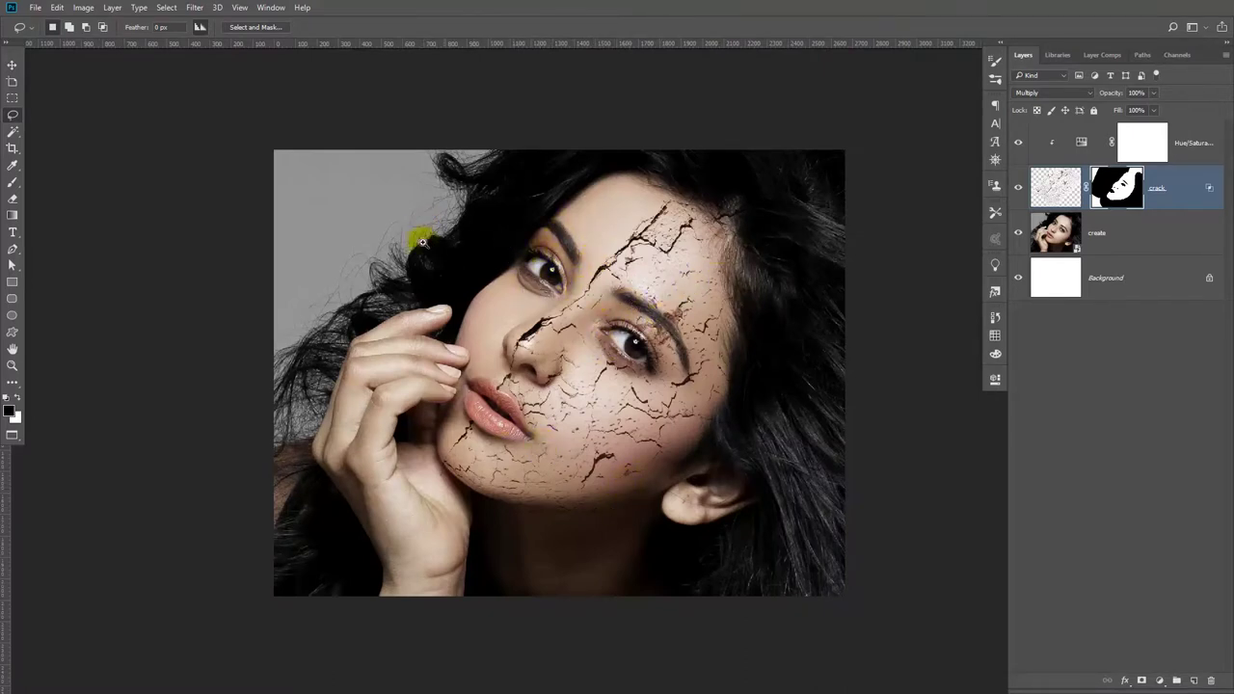
{"action": "key", "text": "ctrl+plus"}
{"action": "left_click", "coordinate": [1053, 187]}
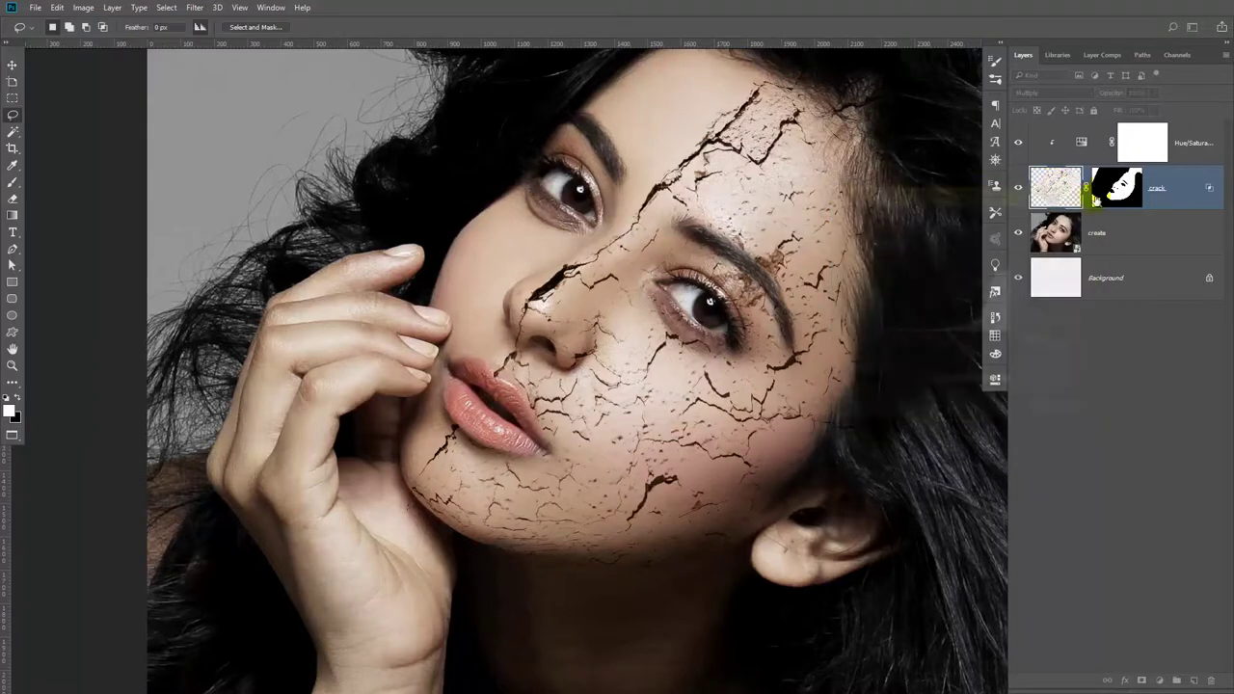
{"action": "left_click", "coordinate": [1084, 148]}
Step: Retint the cracks in Hue/Saturation with Lightness +22 and the hue shifted toward red
{"action": "double_click", "coordinate": [1082, 145]}
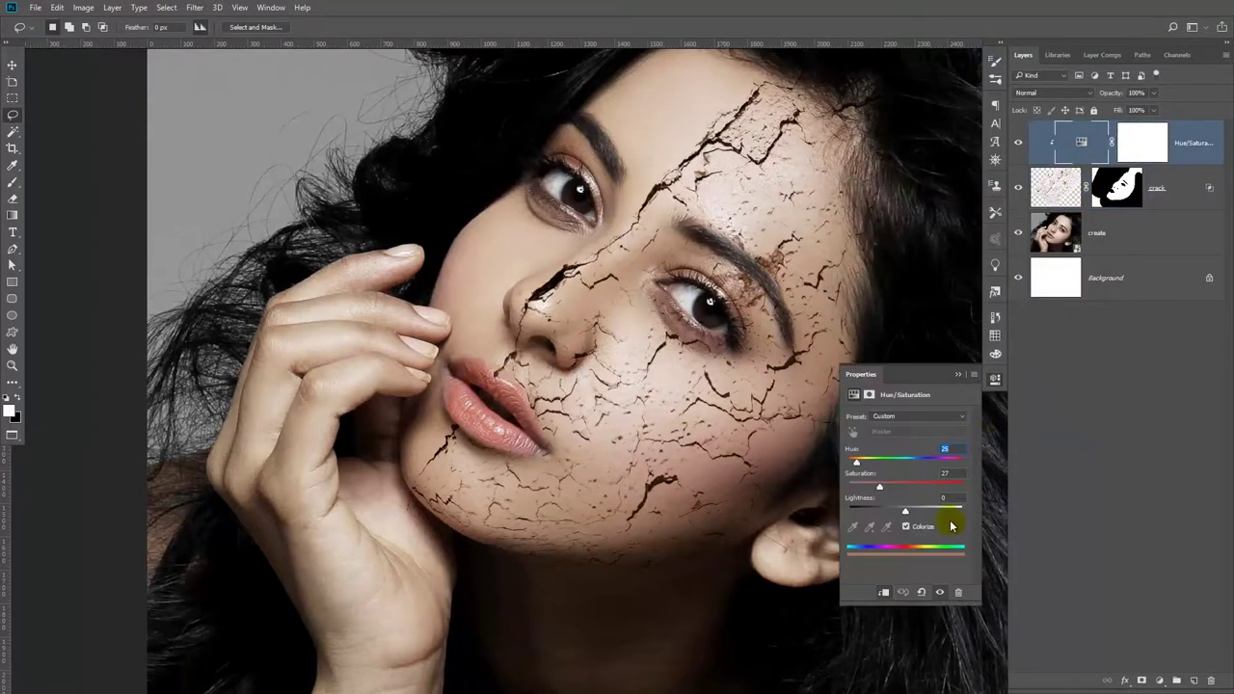
{"action": "left_click_drag", "start_coordinate": [911, 512], "coordinate": [922, 511]}
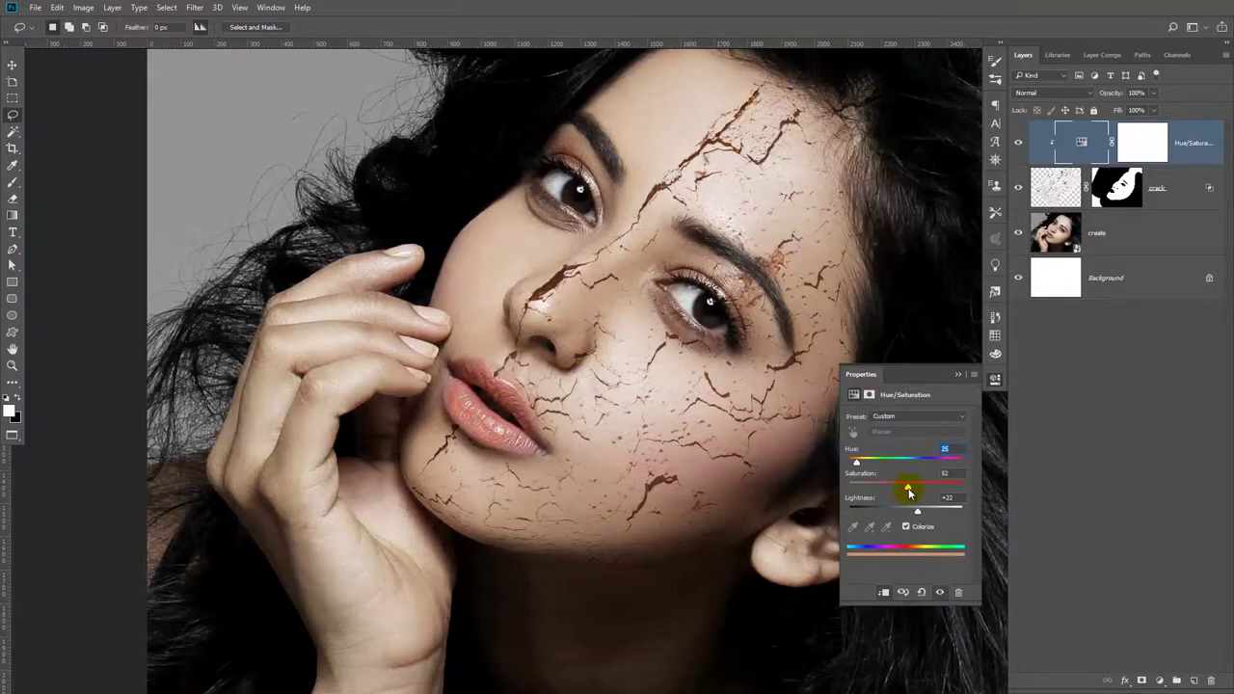
{"action": "left_click_drag", "start_coordinate": [865, 467], "coordinate": [855, 470]}
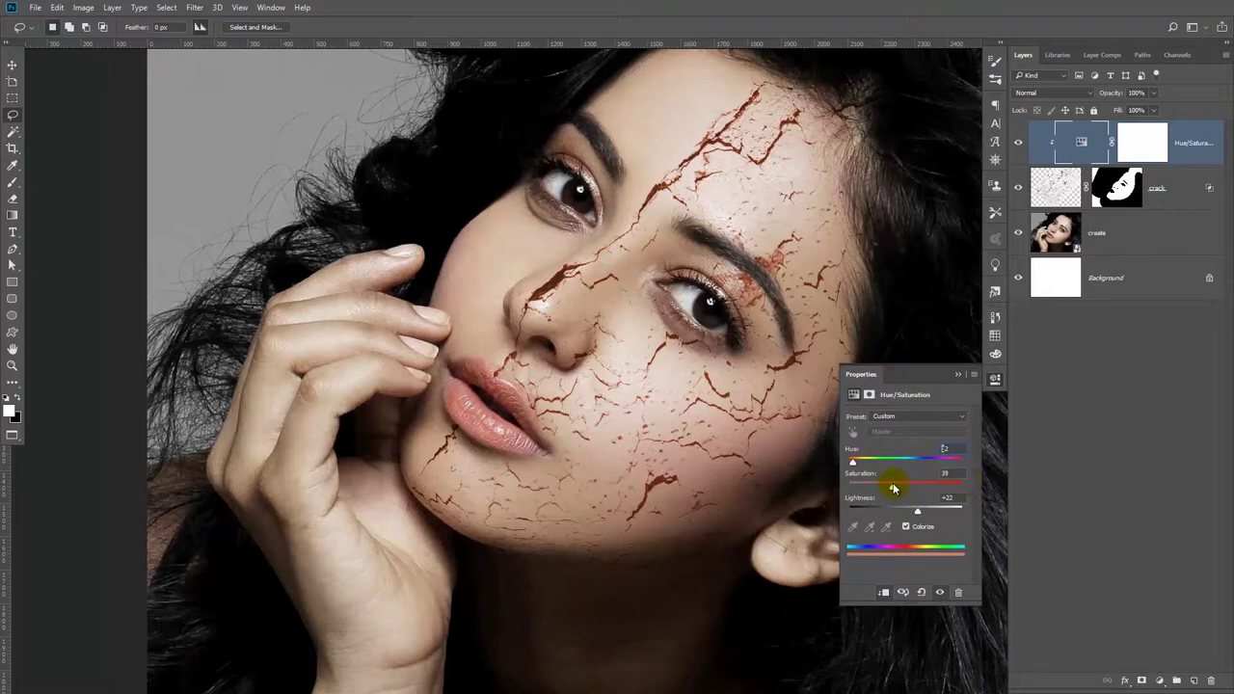
{"action": "key", "text": "alt+bracketleft"}
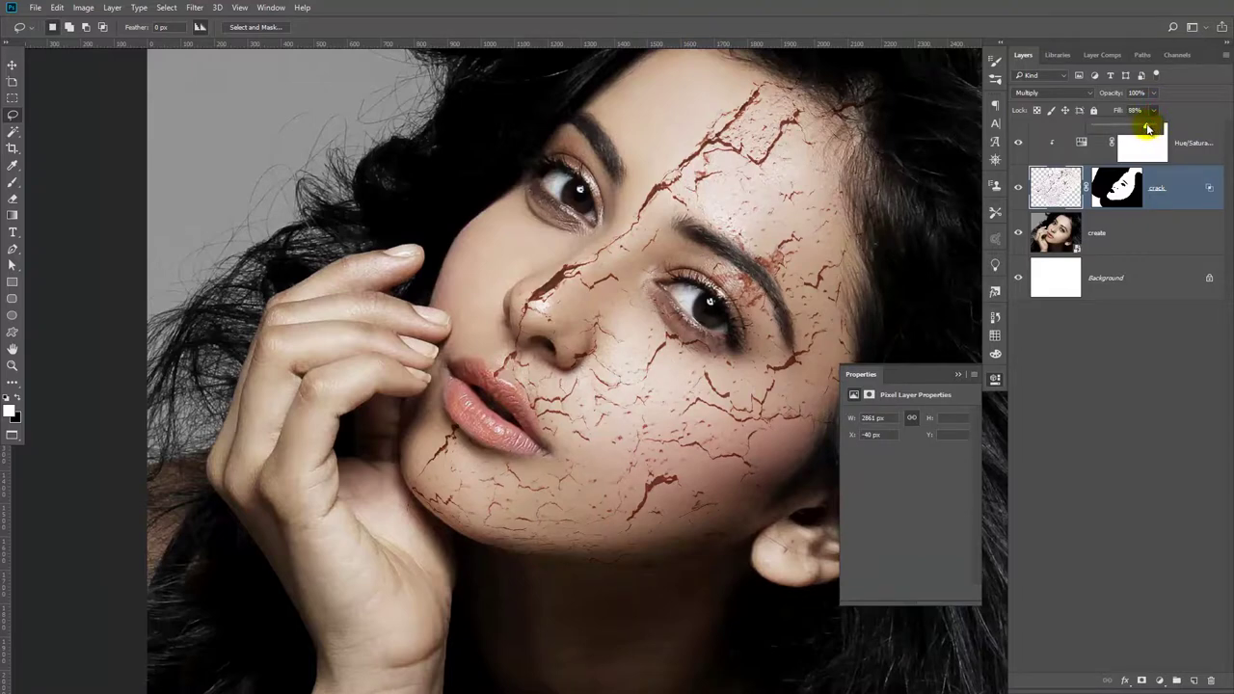
Step: Try Hard Light blending on the crack layer, then set it back to Multiply
{"action": "left_click", "coordinate": [1055, 93]}
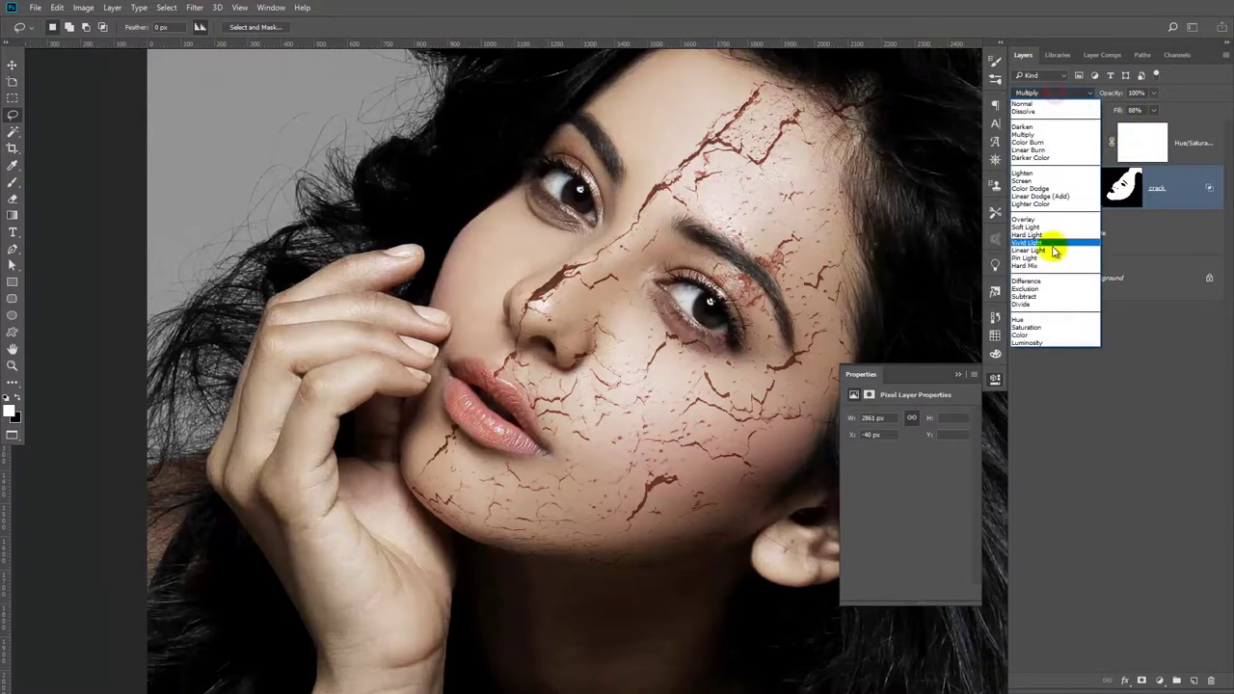
{"action": "left_click", "coordinate": [1030, 234]}
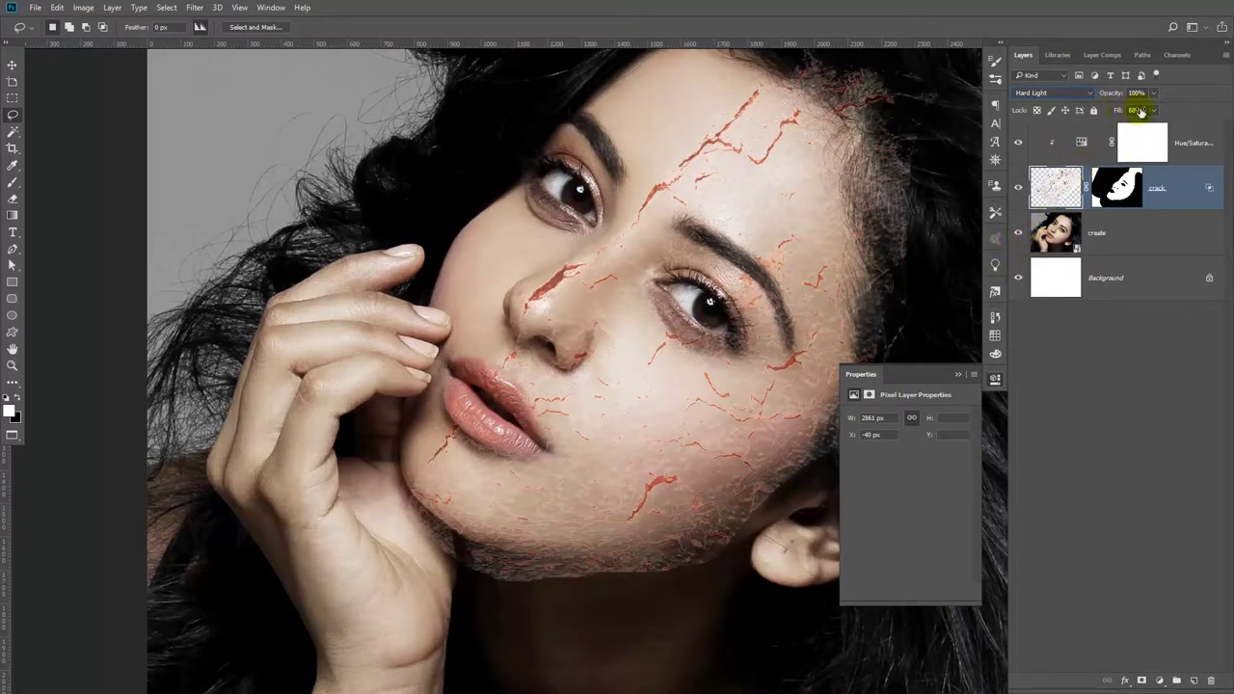
{"action": "left_click", "coordinate": [1065, 93]}
{"action": "left_click", "coordinate": [1046, 123]}
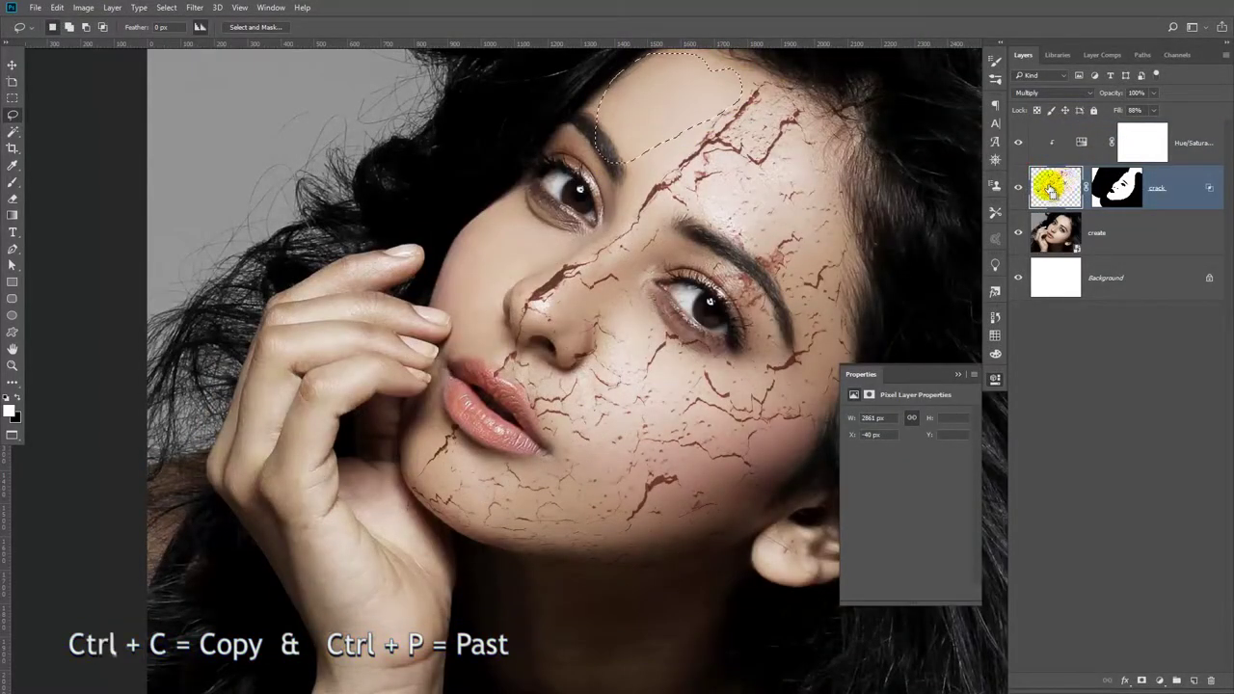
Step: Paste the forehead cracks as a new layer, moved onto the cheek and rotated about -26°
{"action": "key", "text": "ctrl+c"}
{"action": "key", "text": "ctrl+v"}
{"action": "key", "text": "ctrl+t"}
{"action": "left_click_drag", "start_coordinate": [722, 160], "coordinate": [674, 429]}
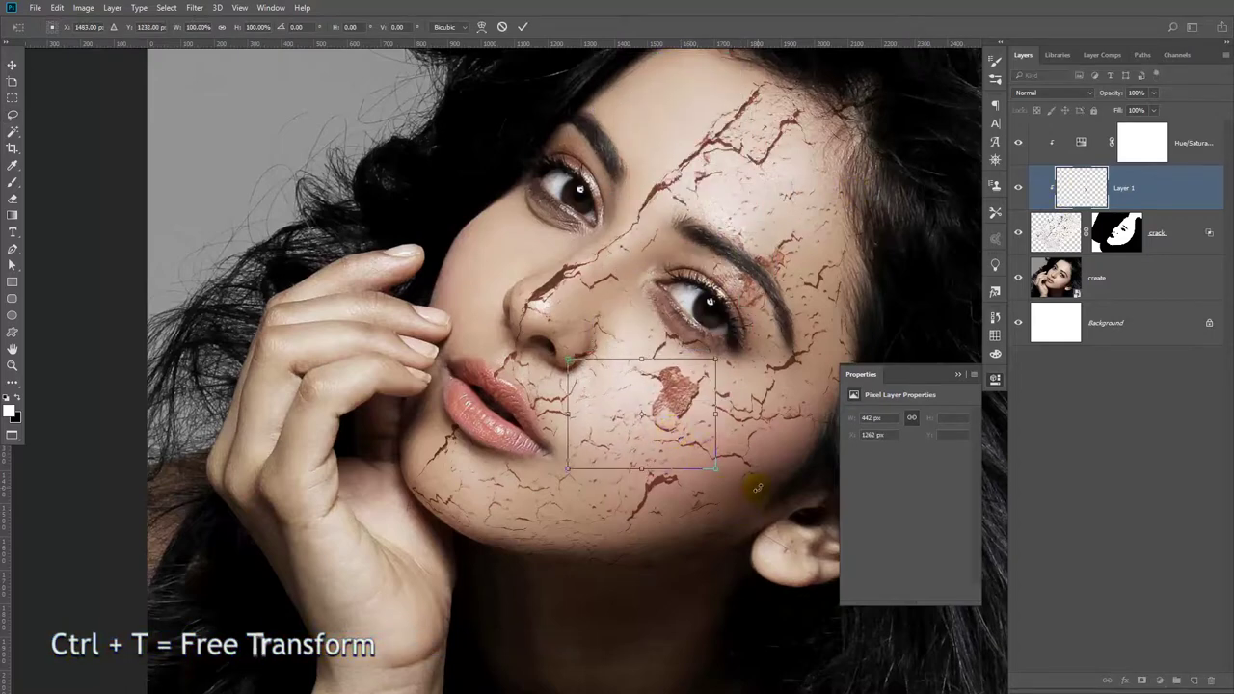
{"action": "left_click_drag", "start_coordinate": [759, 493], "coordinate": [798, 440]}
{"action": "left_click_drag", "start_coordinate": [675, 463], "coordinate": [663, 448]}
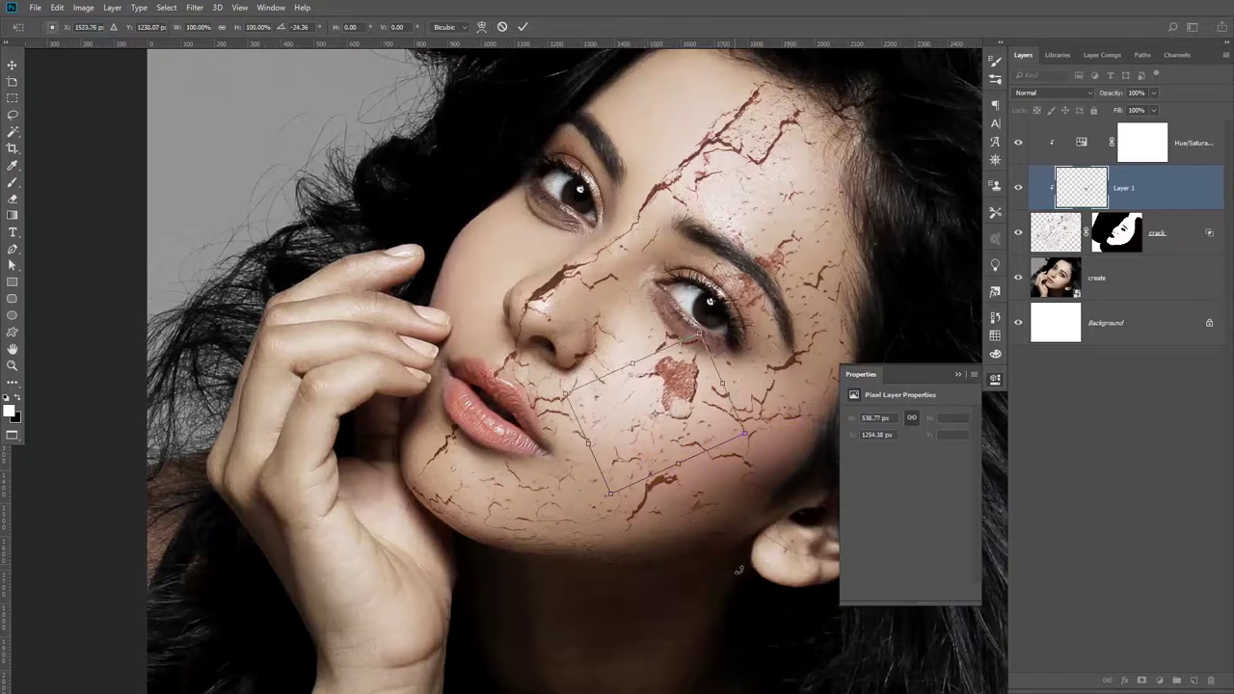
{"action": "left_click_drag", "start_coordinate": [676, 400], "coordinate": [677, 387]}
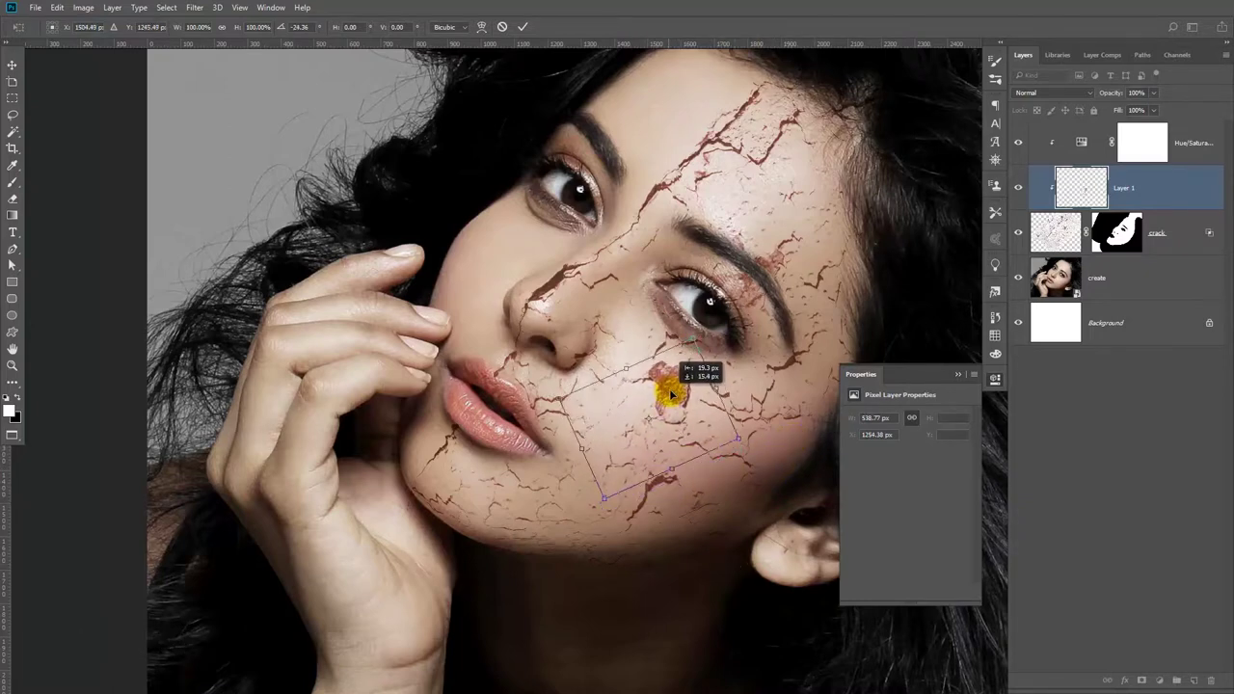
{"action": "key", "text": "Return"}
Step: Delete the patch's excess area with a lasso selection and zoom in on the cheek
{"action": "key", "text": "l"}
{"action": "left_click_drag", "start_coordinate": [622, 352], "coordinate": [530, 307]}
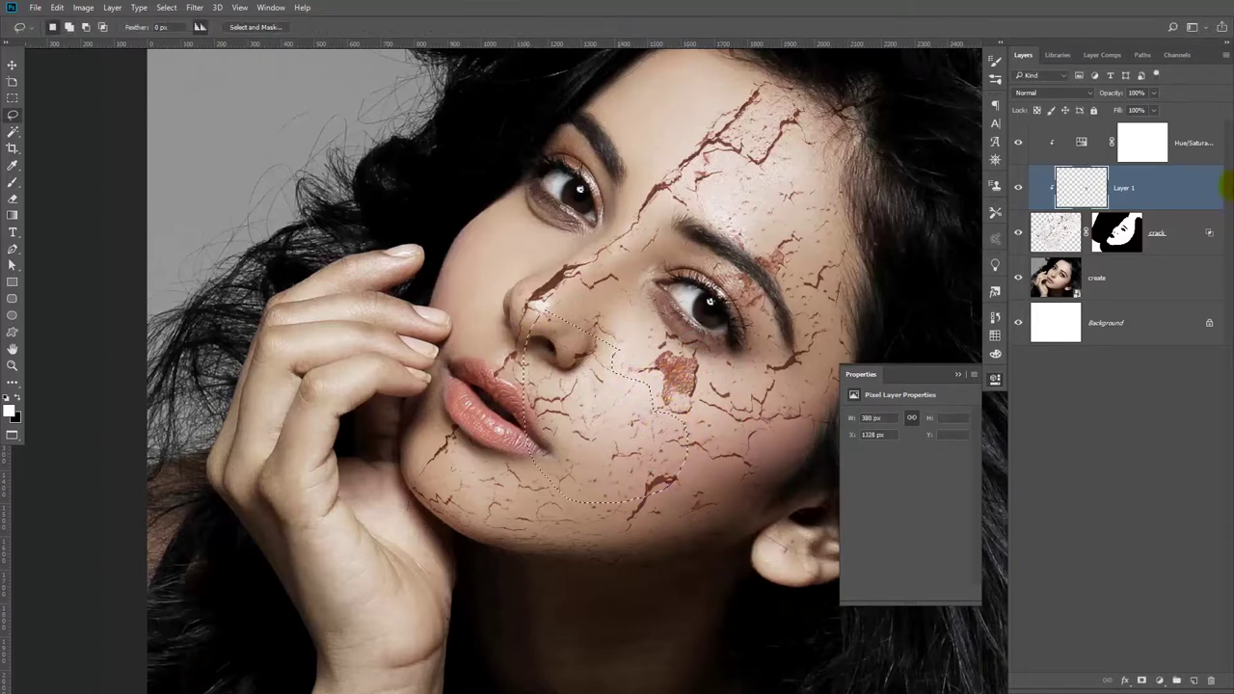
{"action": "key", "text": "BackSpace"}
{"action": "left_click", "coordinate": [668, 386]}
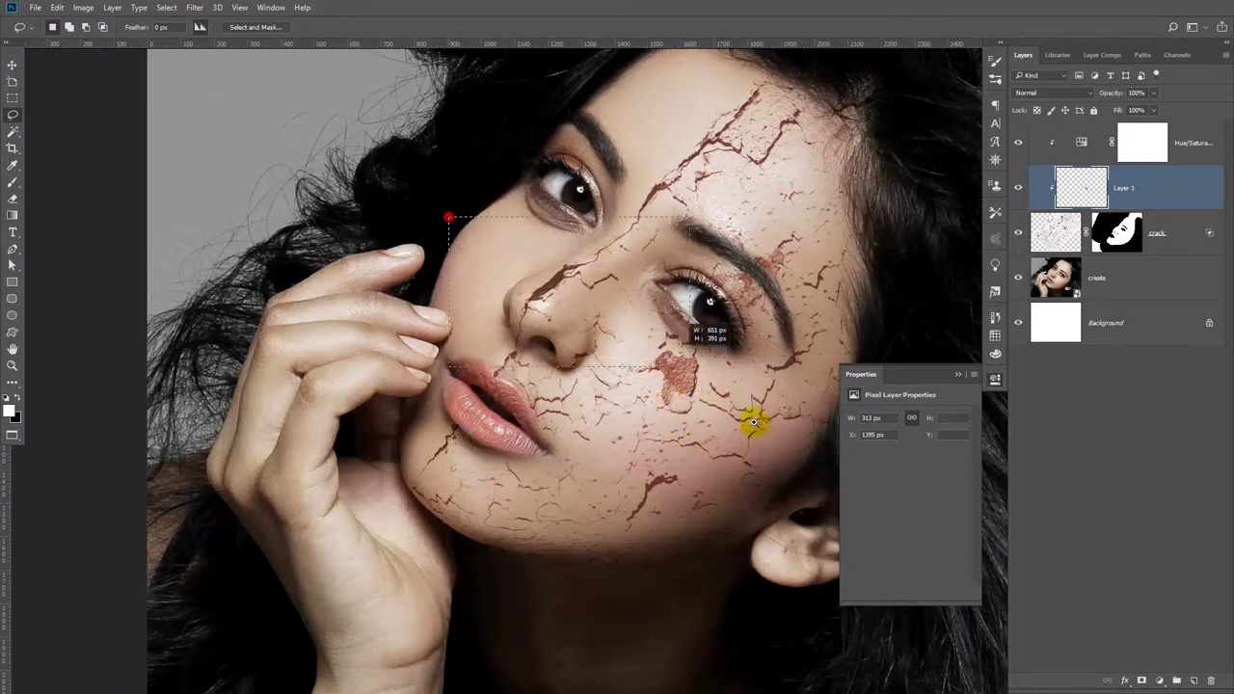
{"action": "key", "text": "ctrl+plus"}
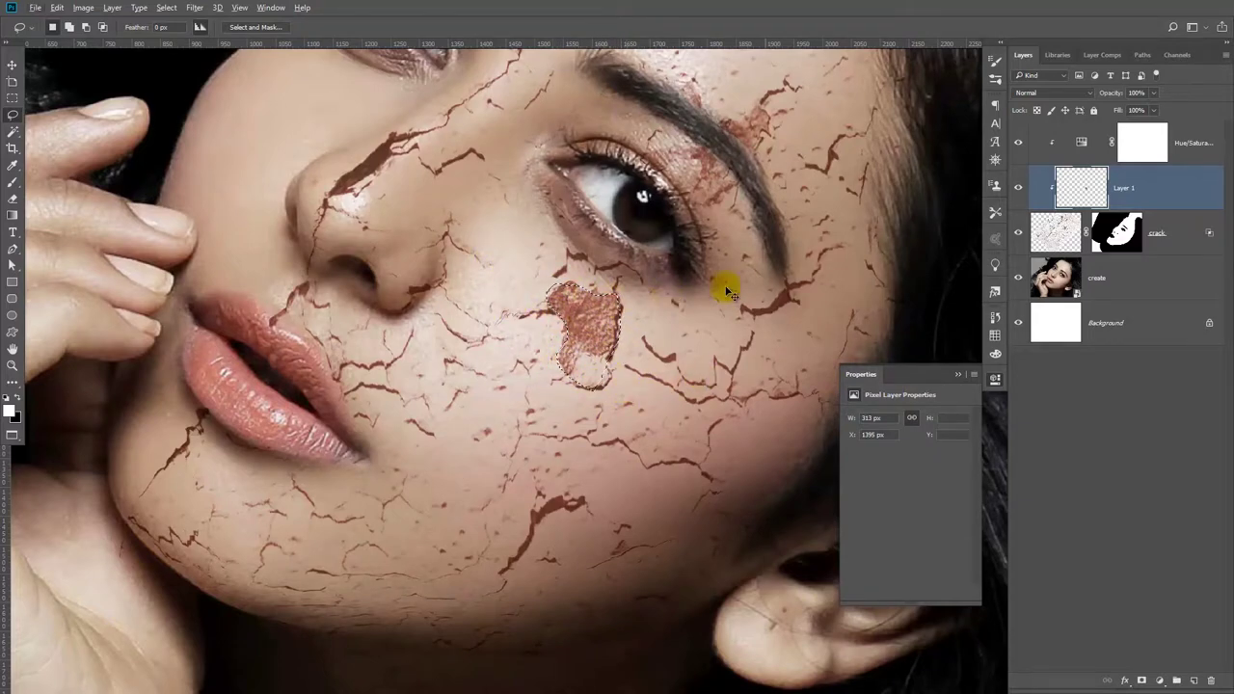
{"action": "left_click", "coordinate": [1058, 276]}
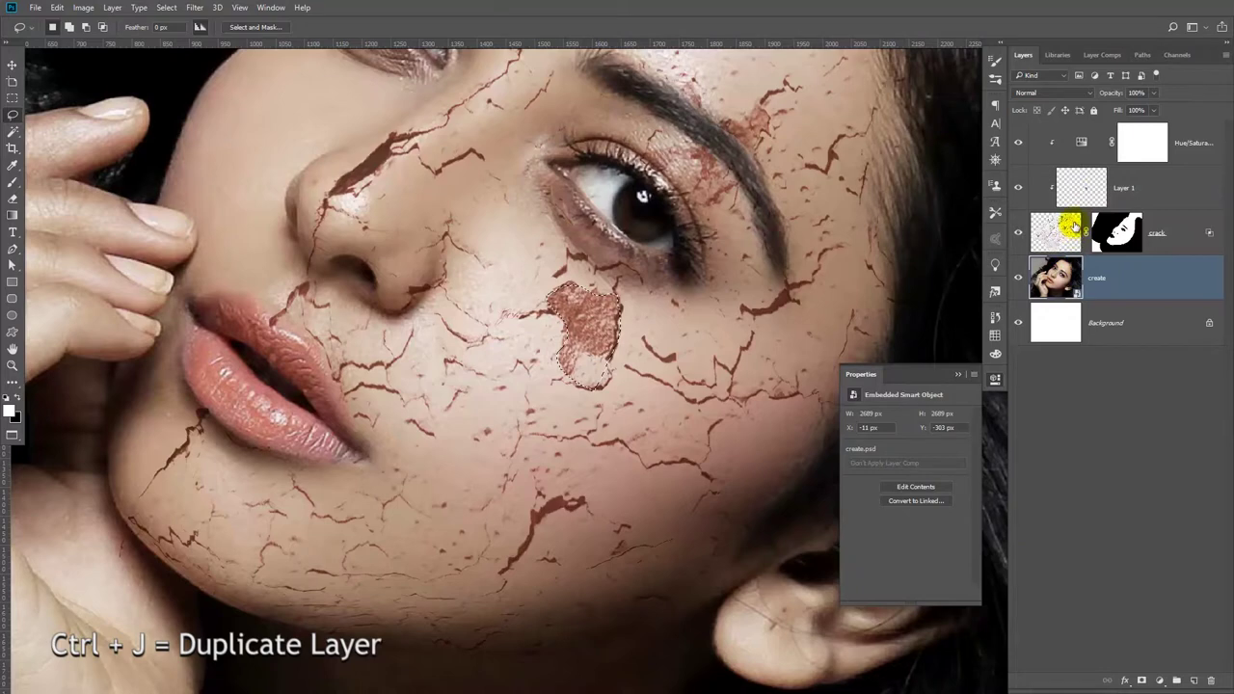
Step: Duplicate the Layer 1 flake patch and flip and skew the copy downward
{"action": "left_click", "coordinate": [1080, 187]}
{"action": "key", "text": "ctrl+j"}
{"action": "key", "text": "ctrl+t"}
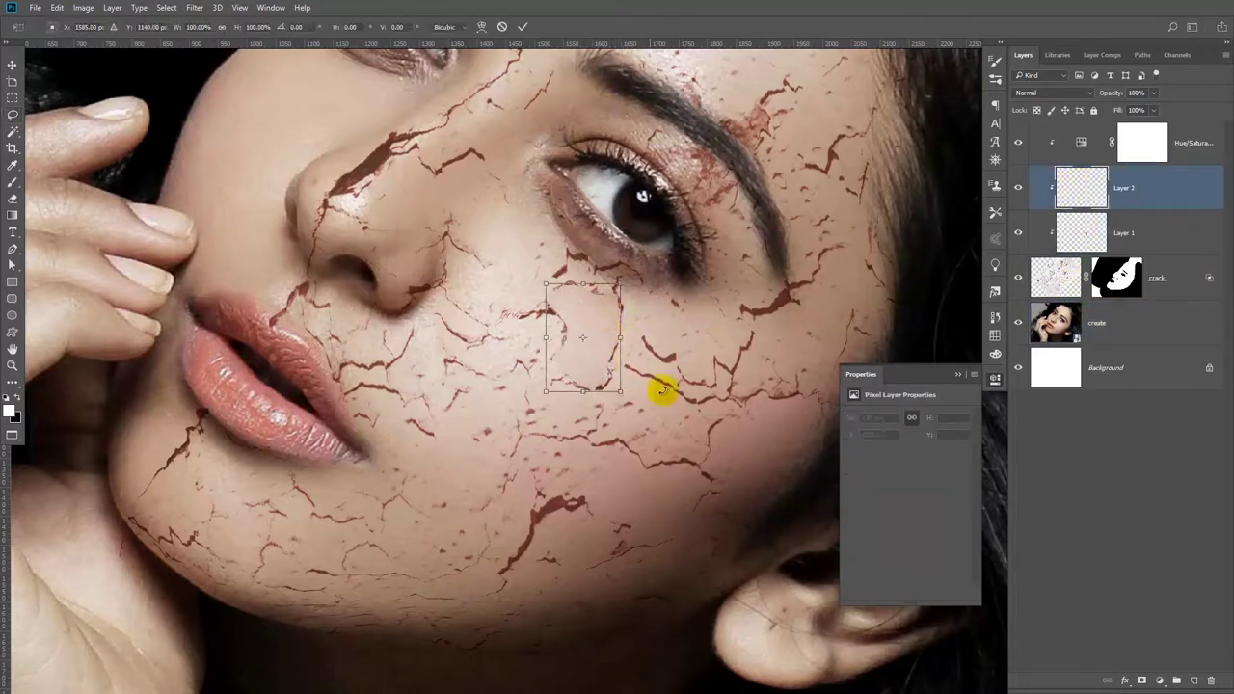
{"action": "mouse_move", "coordinate": [583, 284]}
{"action": "left_mouse_down"}
{"action": "mouse_move", "coordinate": [518, 458]}
{"action": "mouse_move", "coordinate": [553, 415]}
{"action": "mouse_move", "coordinate": [584, 628]}
{"action": "left_mouse_up"}
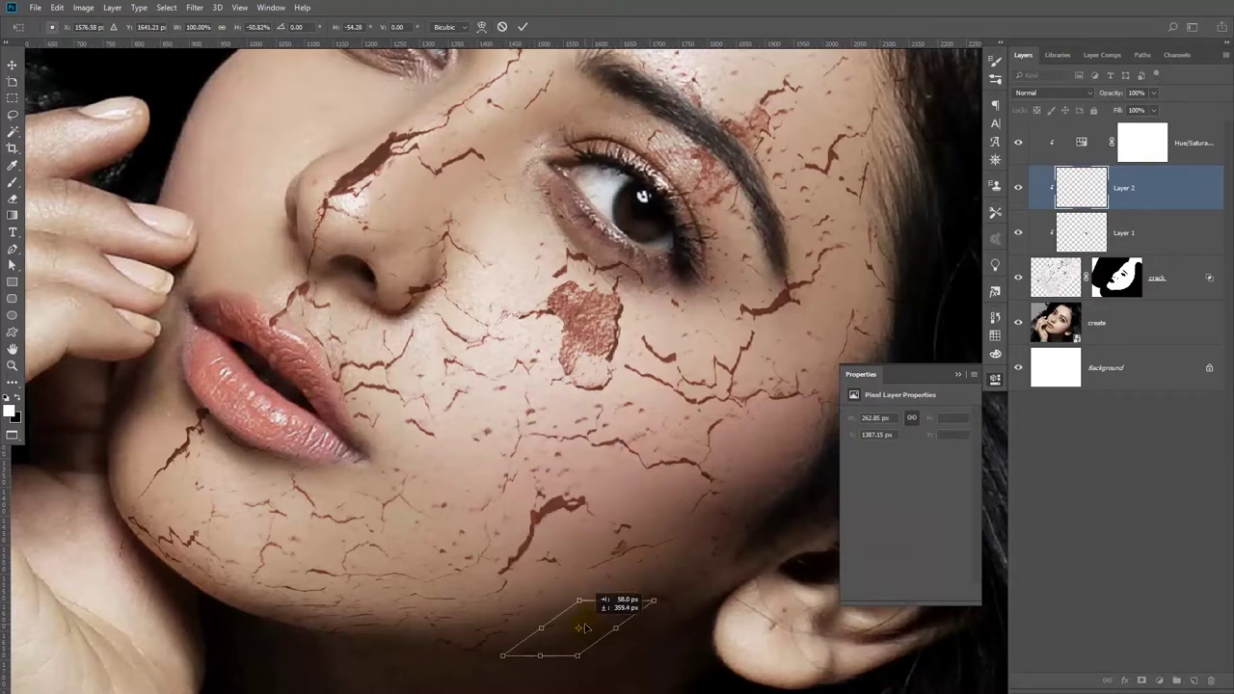
{"action": "key", "text": "Return"}
Step: Move Layer 2 above Hue/Saturation, release its clipping mask, and drag the flake onto the chin
{"action": "key", "text": "ctrl+bracketright"}
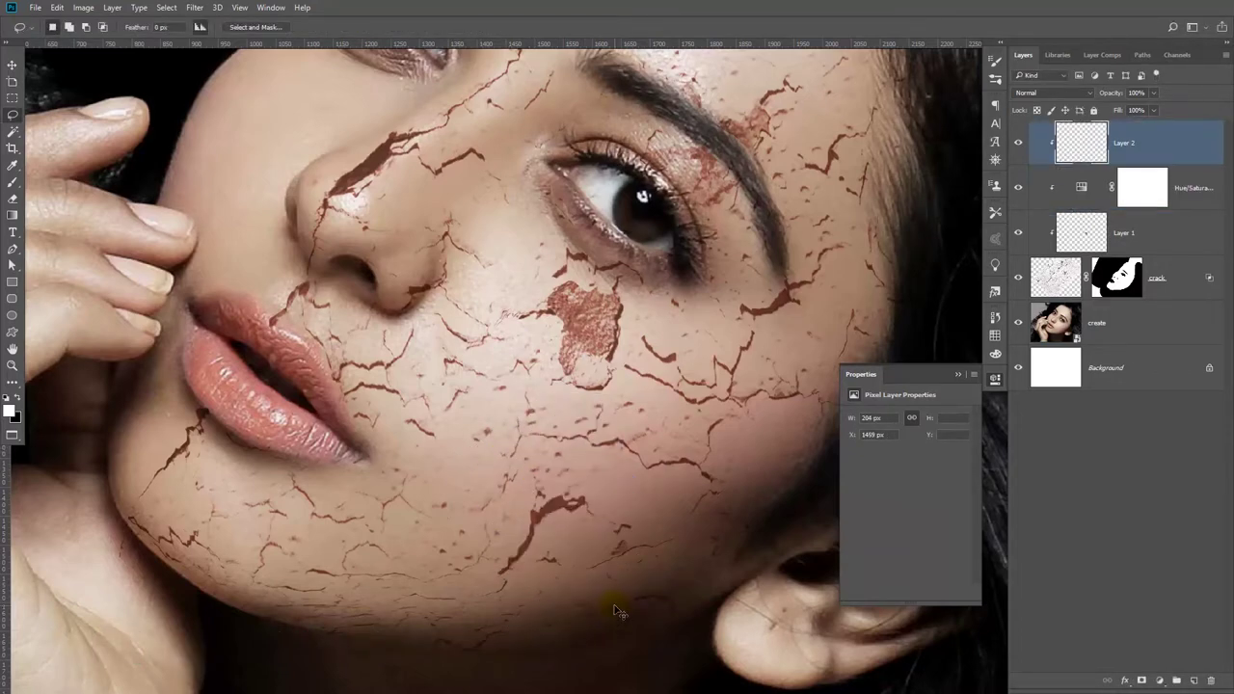
{"action": "key", "text": "ctrl+0"}
{"action": "key", "text": "ctrl+alt+g"}
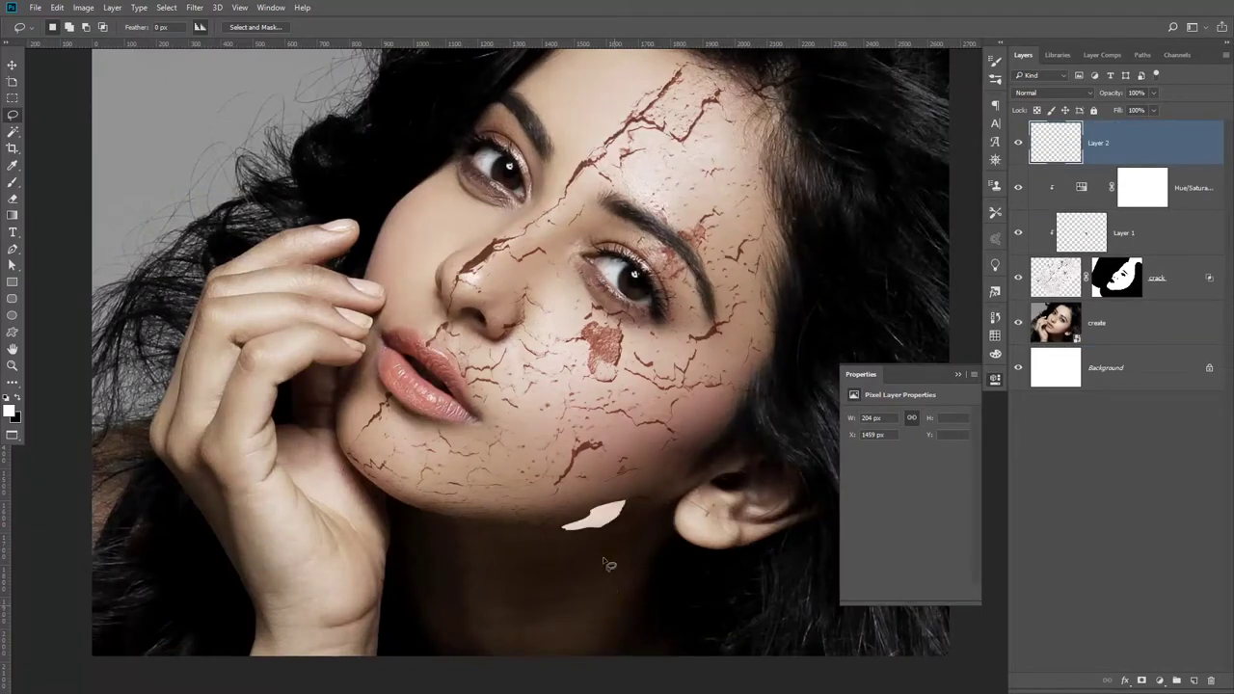
{"action": "left_click_drag", "start_coordinate": [460, 327], "coordinate": [725, 539]}
{"action": "left_click_drag", "start_coordinate": [639, 504], "coordinate": [617, 208]}
{"action": "double_click", "coordinate": [1136, 151]}
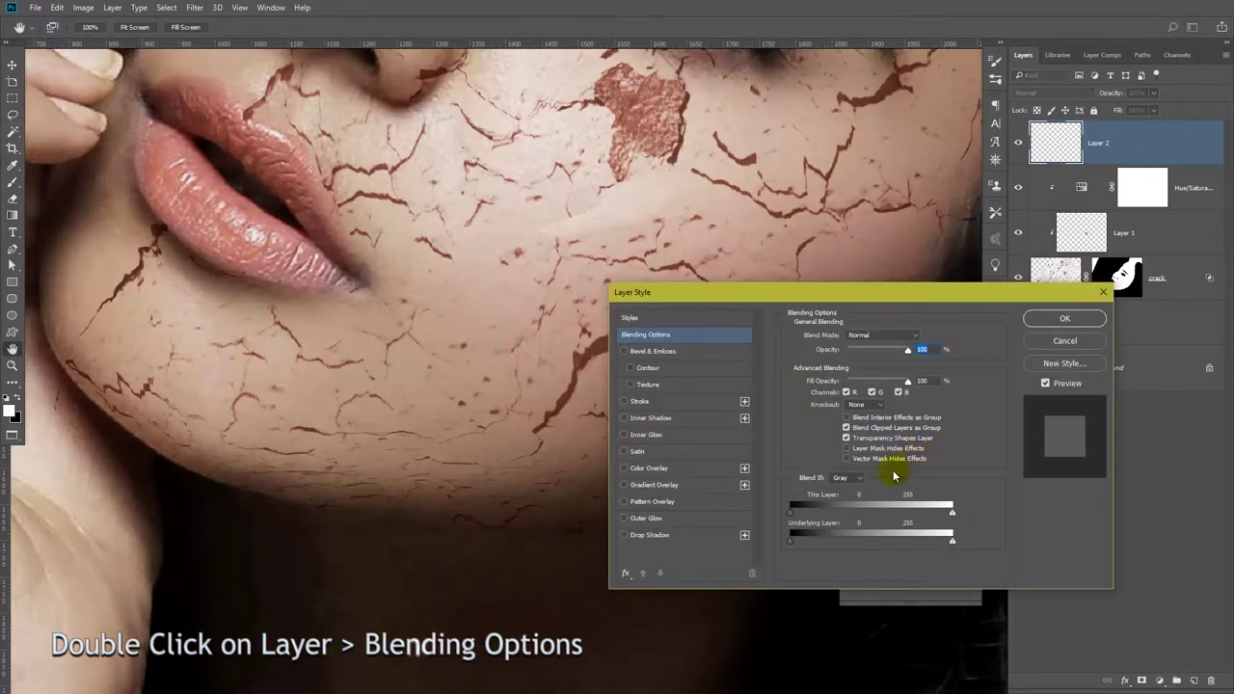
Step: Add a drop shadow coloured with a brown (#a05c4b) sampled from the face, then rotate the flake
{"action": "left_click", "coordinate": [651, 535]}
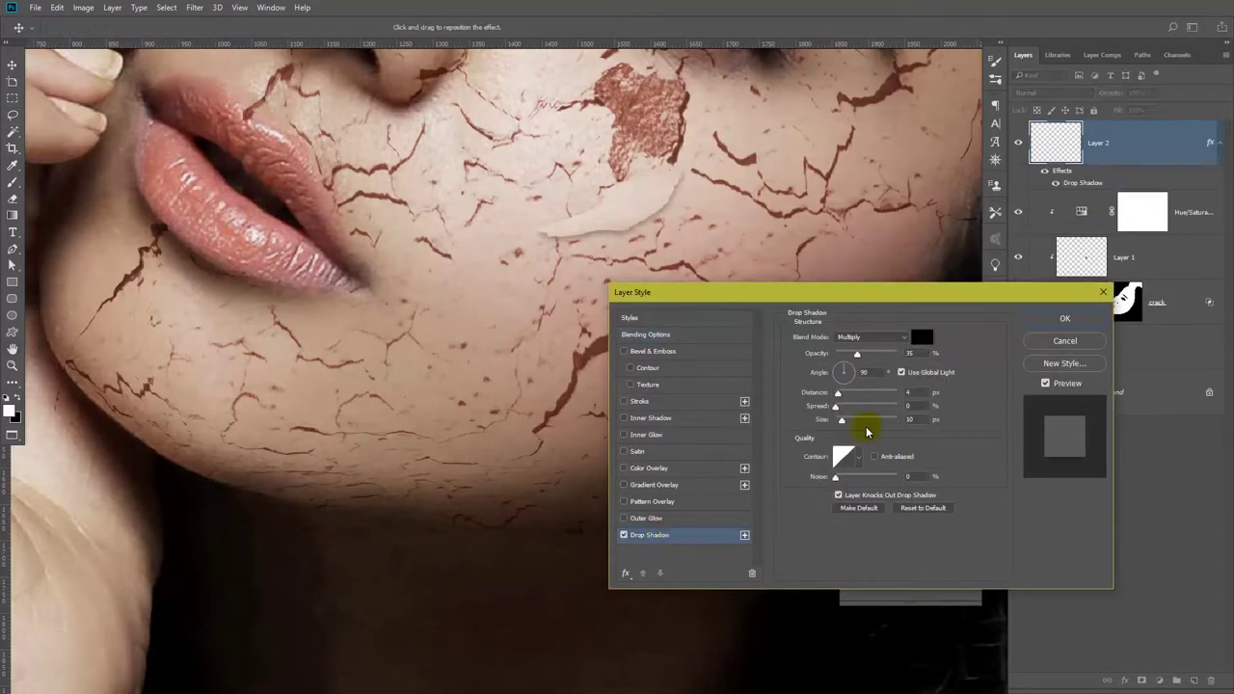
{"action": "left_click", "coordinate": [920, 338]}
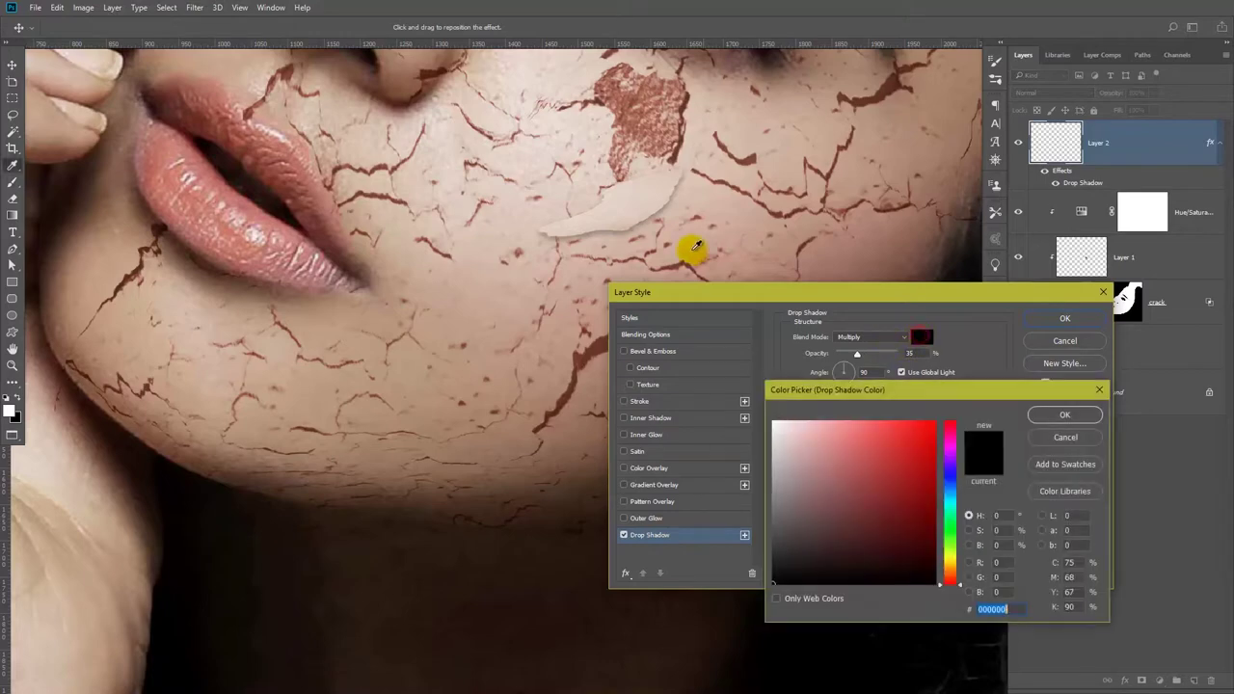
{"action": "left_click_drag", "start_coordinate": [642, 248], "coordinate": [639, 256]}
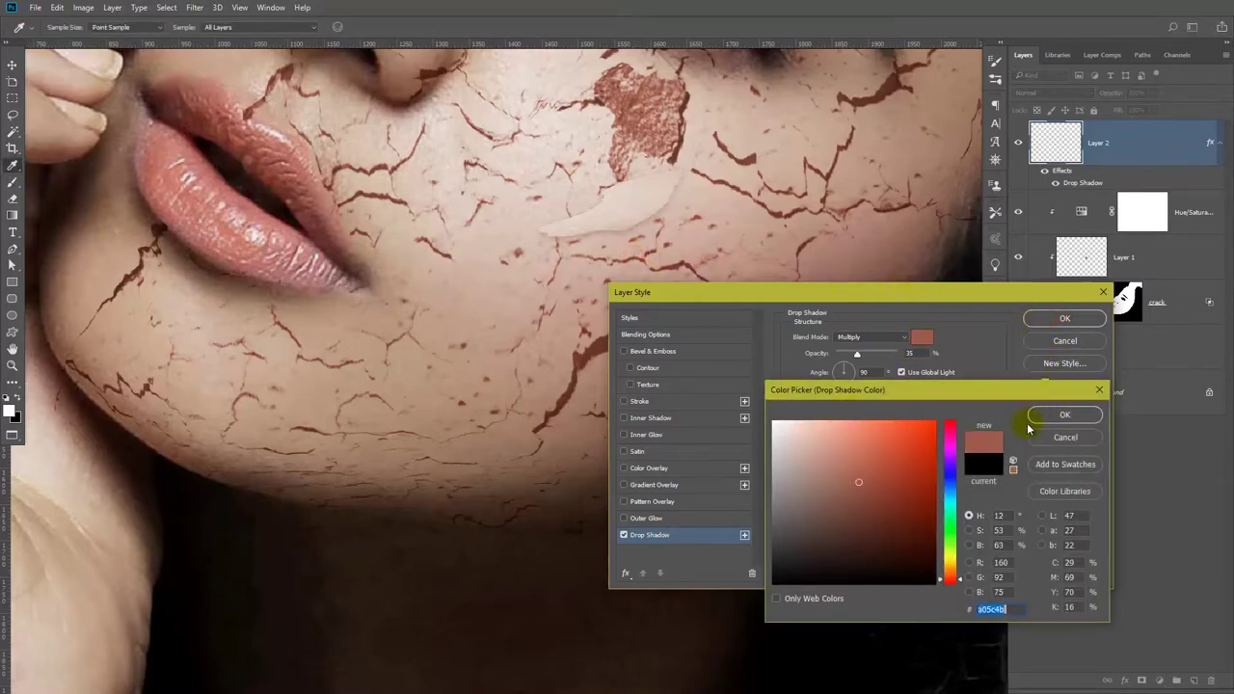
{"action": "left_click", "coordinate": [1064, 414]}
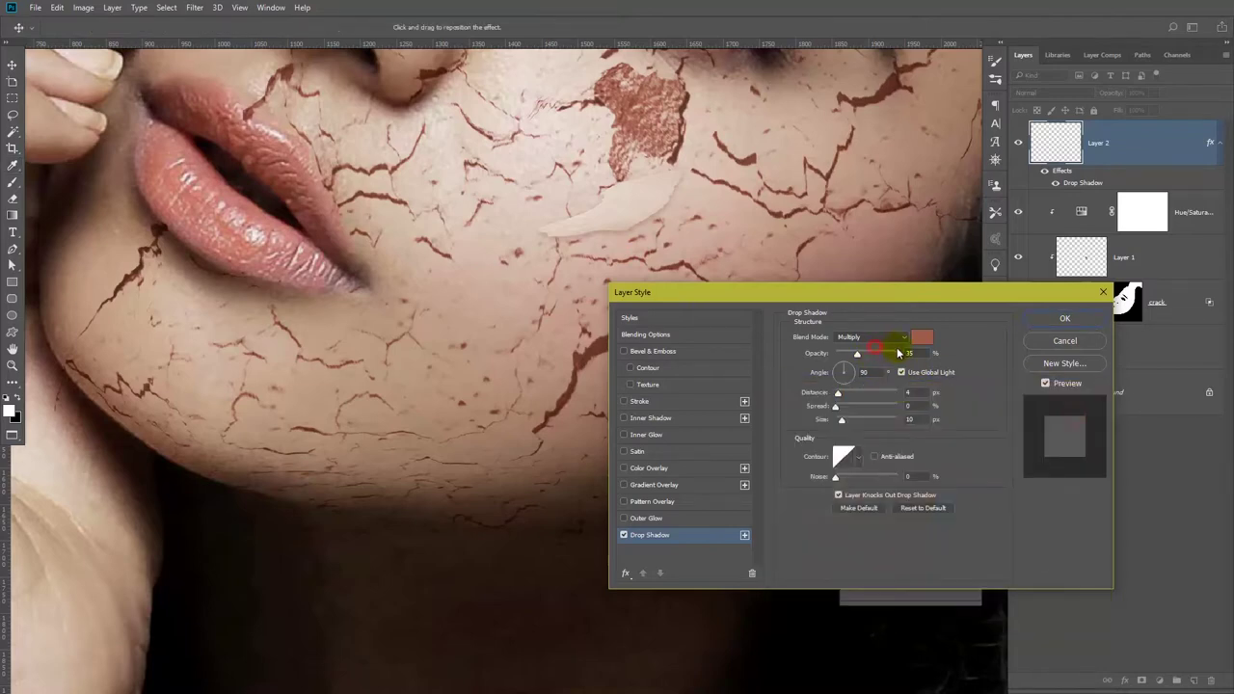
{"action": "left_click", "coordinate": [1064, 318]}
{"action": "key", "text": "ctrl+t"}
{"action": "left_click_drag", "start_coordinate": [716, 198], "coordinate": [687, 164]}
Step: Rotate, scale and move the flake so it stands upright below the brown patch
{"action": "left_click_drag", "start_coordinate": [620, 199], "coordinate": [603, 245]}
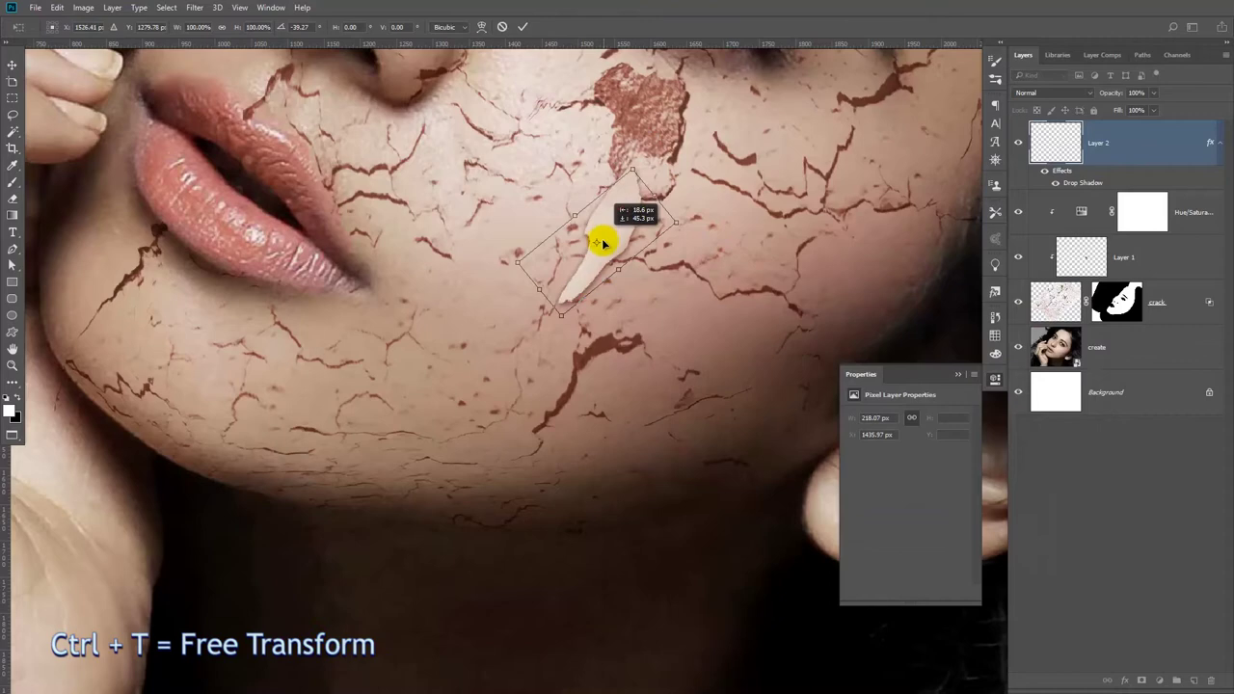
{"action": "left_click_drag", "start_coordinate": [559, 327], "coordinate": [607, 285]}
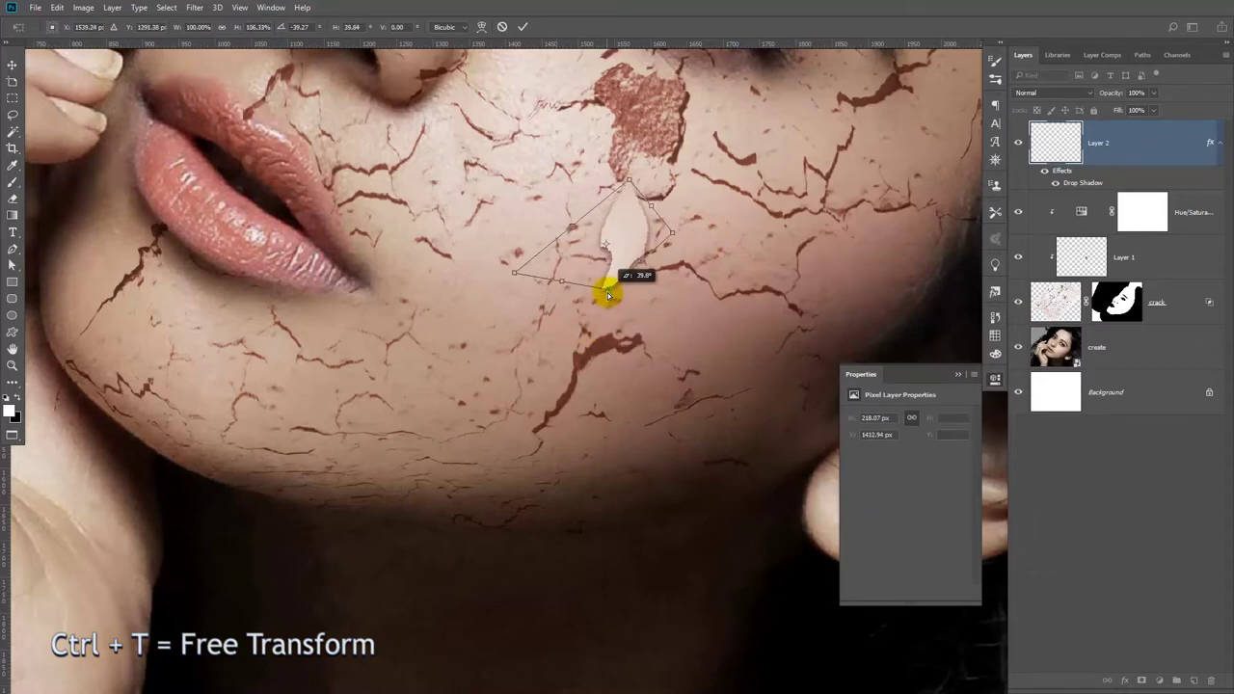
{"action": "mouse_move", "coordinate": [681, 238]}
{"action": "left_mouse_down"}
{"action": "mouse_move", "coordinate": [609, 328]}
{"action": "mouse_move", "coordinate": [650, 240]}
{"action": "mouse_move", "coordinate": [643, 164]}
{"action": "mouse_move", "coordinate": [636, 252]}
{"action": "mouse_move", "coordinate": [732, 321]}
{"action": "left_mouse_up"}
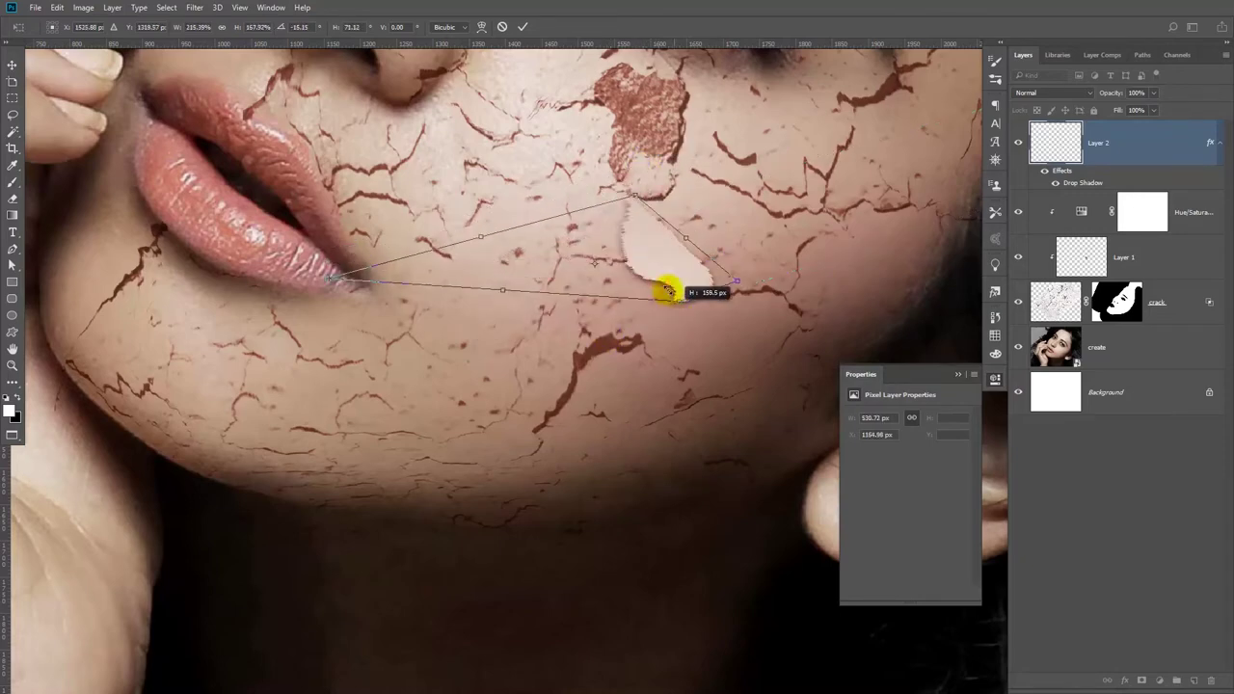
{"action": "left_click_drag", "start_coordinate": [616, 276], "coordinate": [616, 256]}
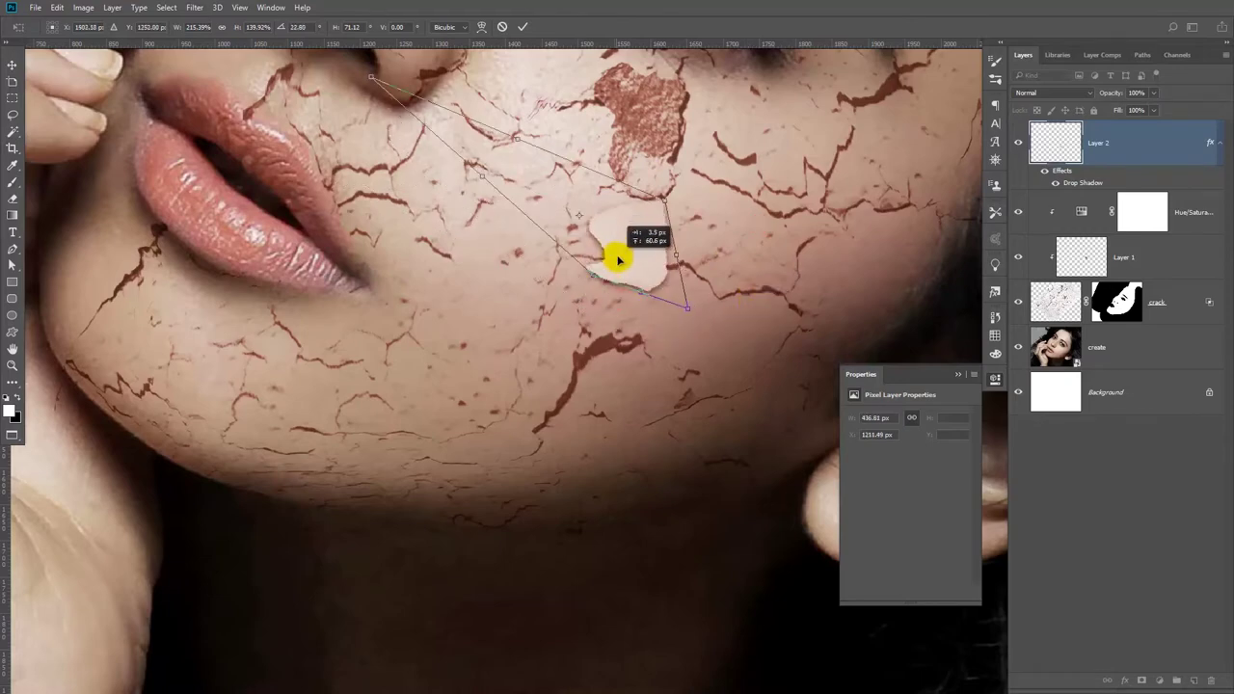
{"action": "key", "text": "Return"}
Step: Move the flake down onto the cheek and stretch it taller
{"action": "scroll", "coordinate": [618, 260], "scroll_direction": "down", "scroll_amount": 1}
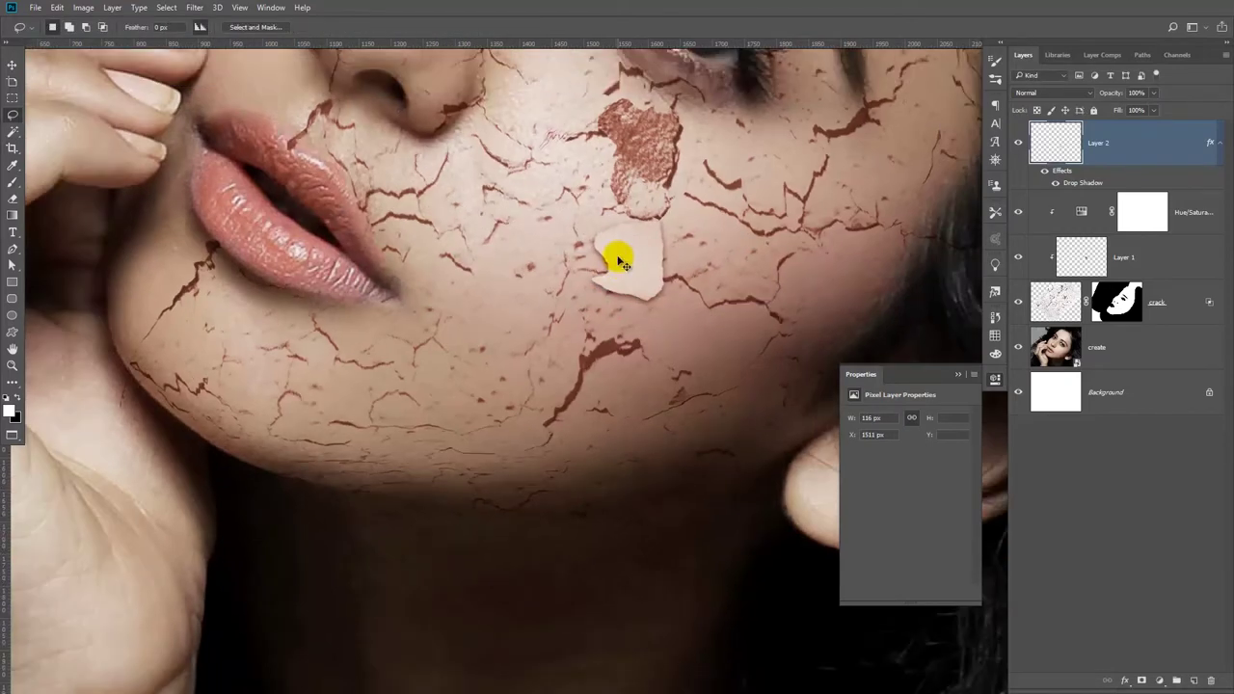
{"action": "scroll", "coordinate": [617, 260], "scroll_direction": "down", "scroll_amount": 1}
{"action": "mouse_move", "coordinate": [617, 258]}
{"action": "left_mouse_down"}
{"action": "mouse_move", "coordinate": [621, 302]}
{"action": "mouse_move", "coordinate": [629, 292]}
{"action": "left_mouse_up"}
{"action": "scroll", "coordinate": [718, 458], "scroll_direction": "down", "scroll_amount": 1}
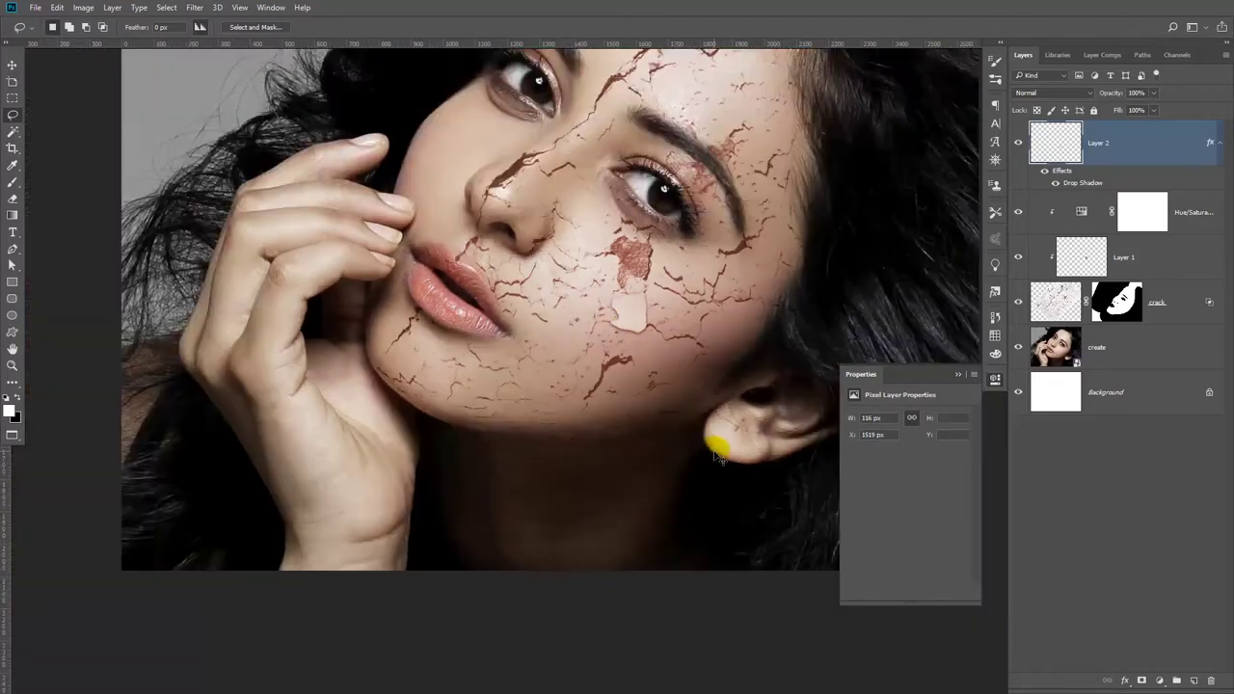
{"action": "key", "text": "ctrl+t"}
{"action": "left_click_drag", "start_coordinate": [627, 331], "coordinate": [621, 342]}
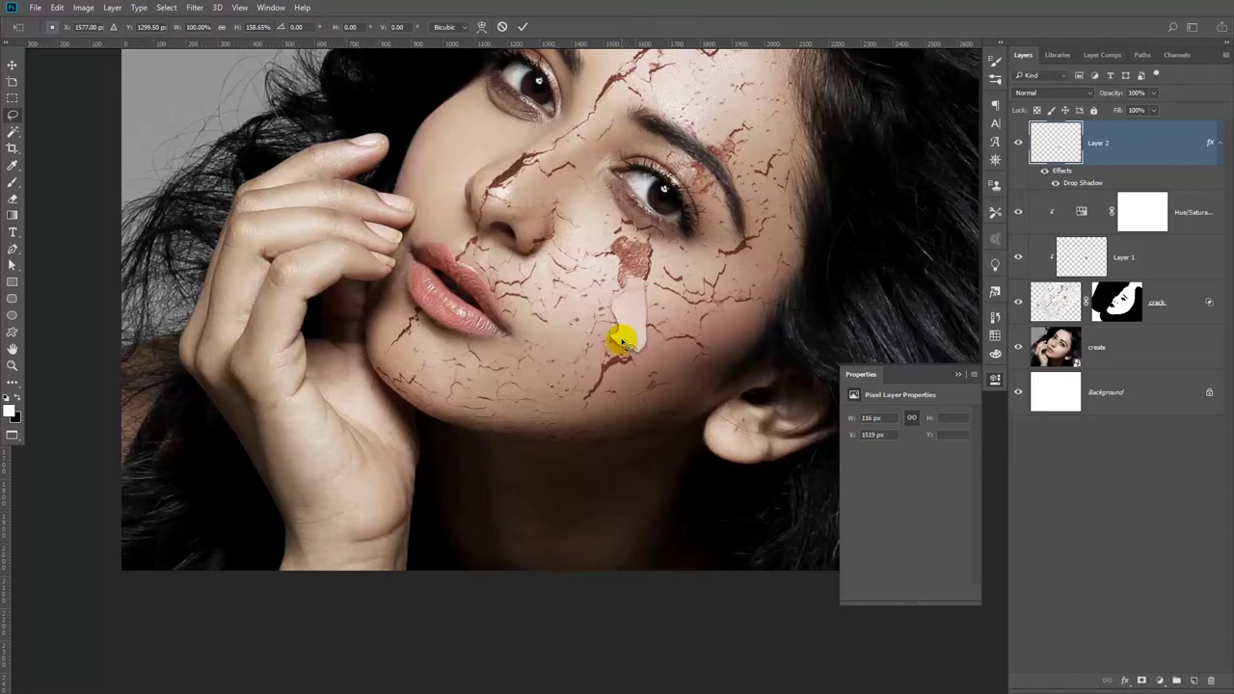
{"action": "key", "text": "Return"}
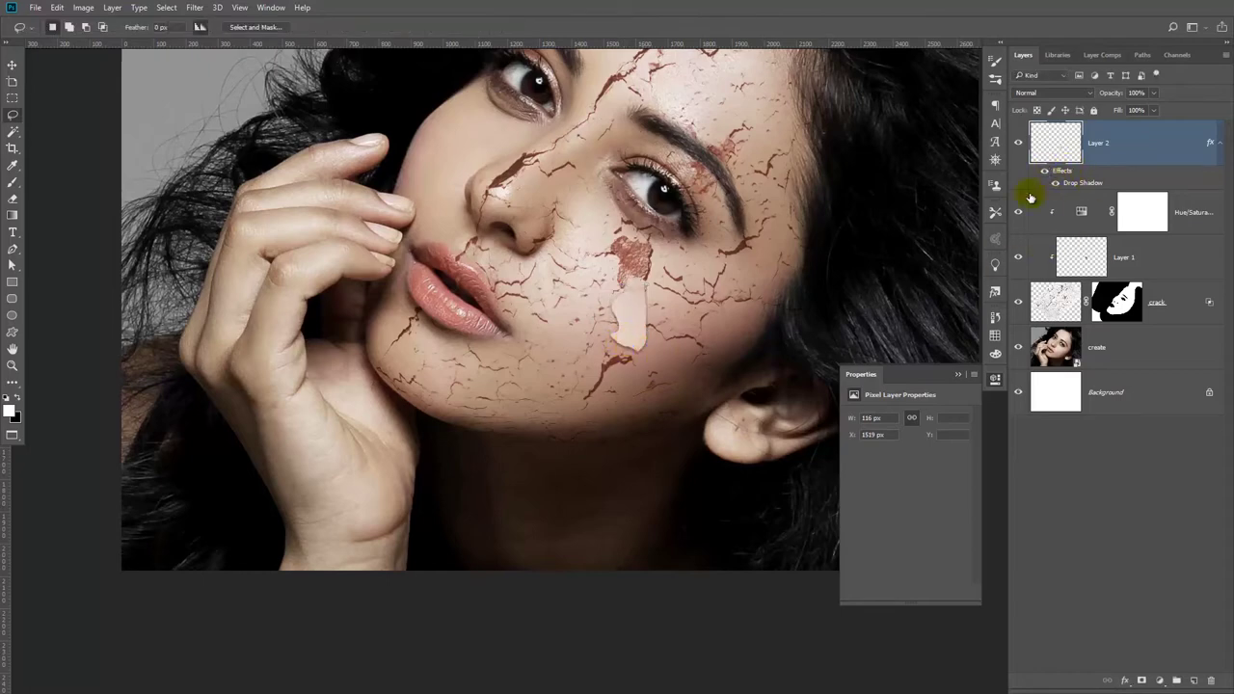
{"action": "scroll", "coordinate": [798, 444], "scroll_direction": "up", "scroll_amount": 3}
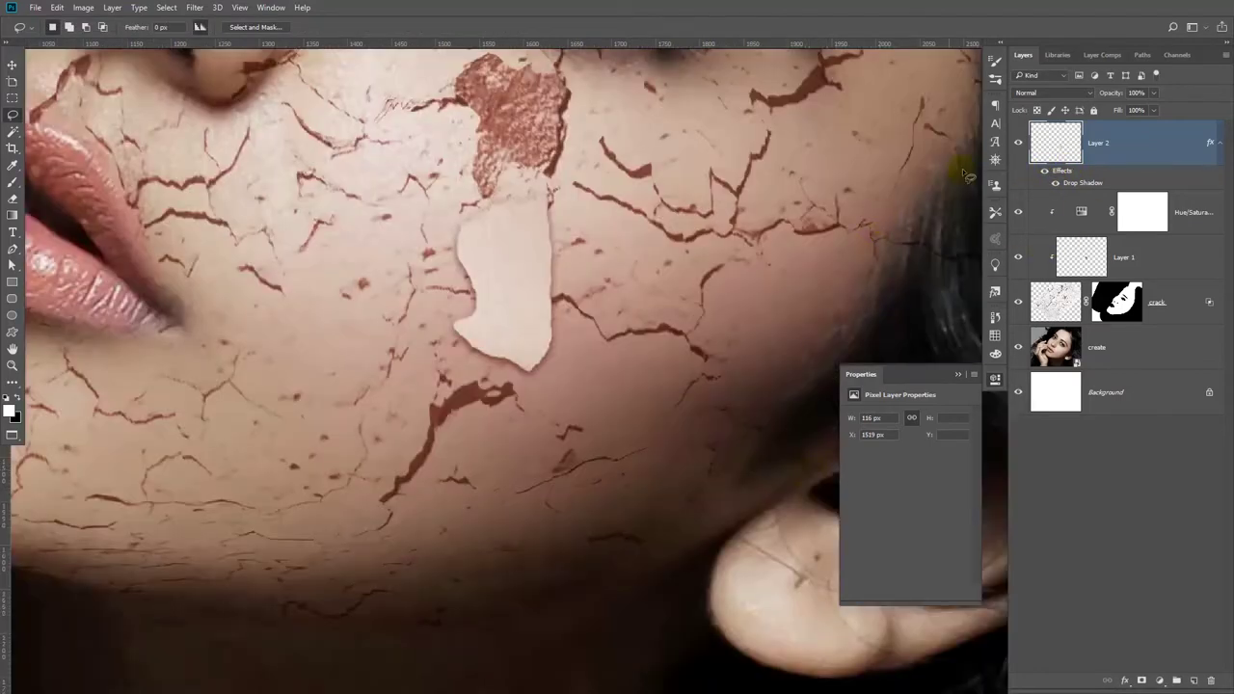
Step: Split Layer 2's drop shadow effect into its own layer
{"action": "right_click", "coordinate": [1089, 182]}
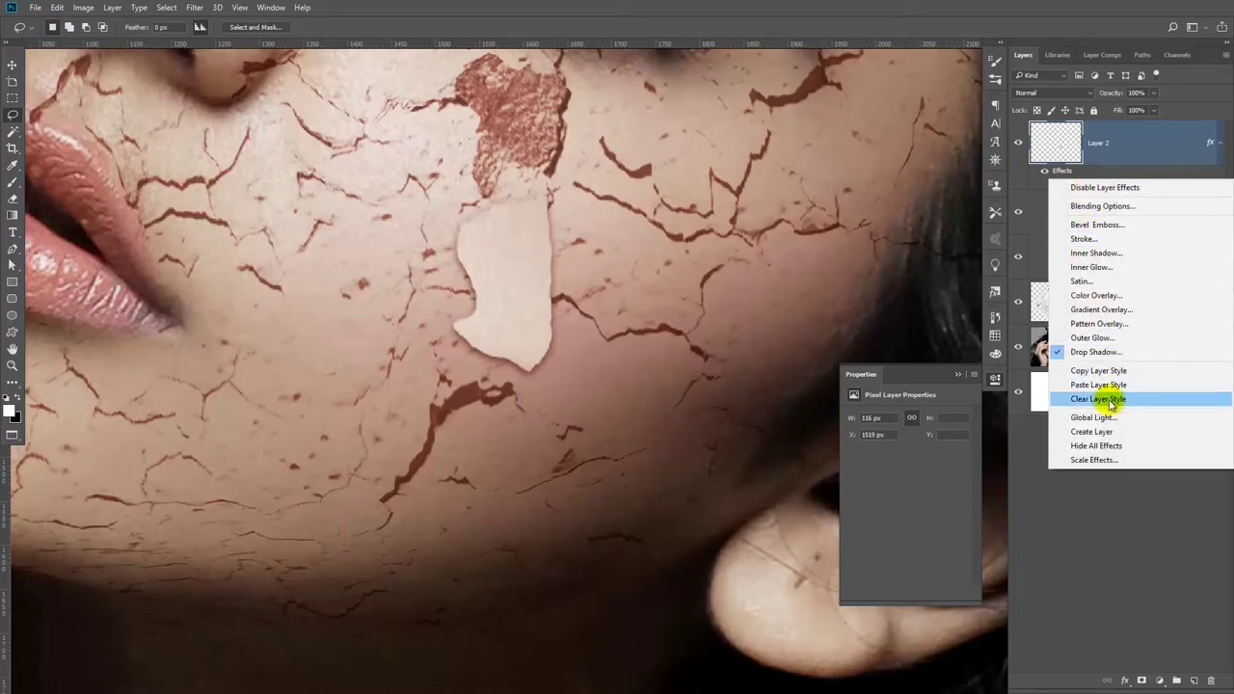
{"action": "left_click", "coordinate": [1103, 431]}
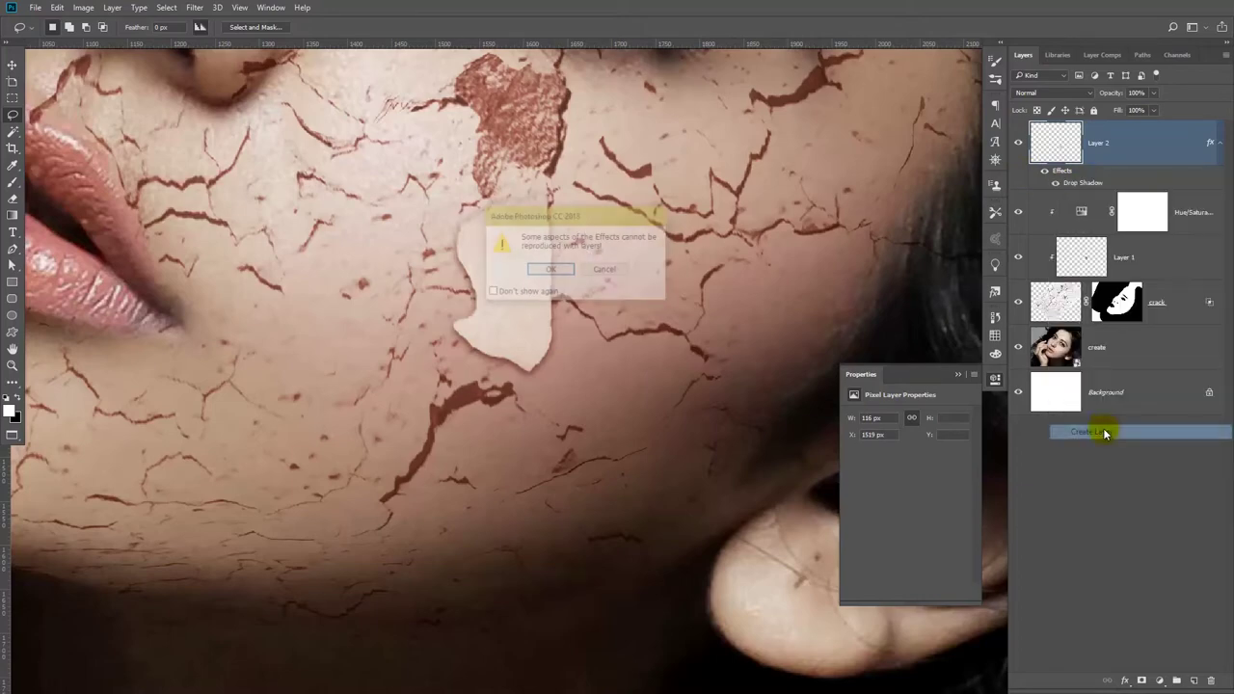
{"action": "left_click", "coordinate": [556, 270]}
Step: Rotate the shadow layer slightly so it falls below the chip
{"action": "key", "text": "ctrl+t"}
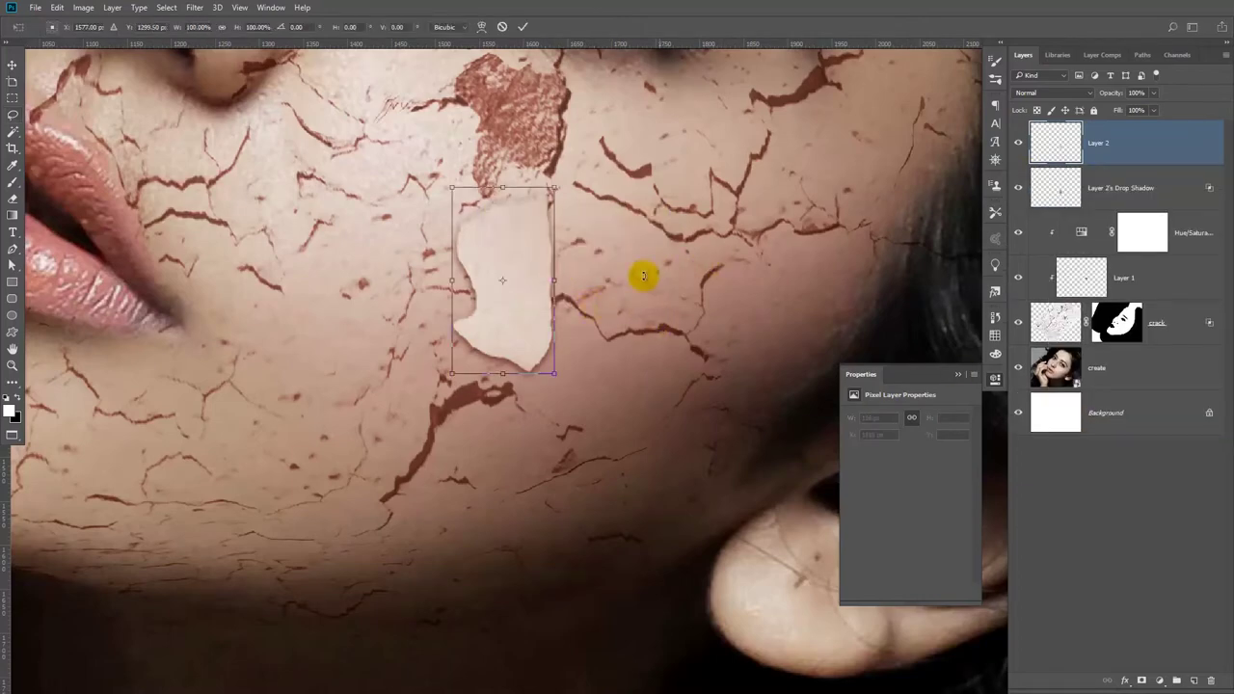
{"action": "left_click_drag", "start_coordinate": [551, 374], "coordinate": [580, 374]}
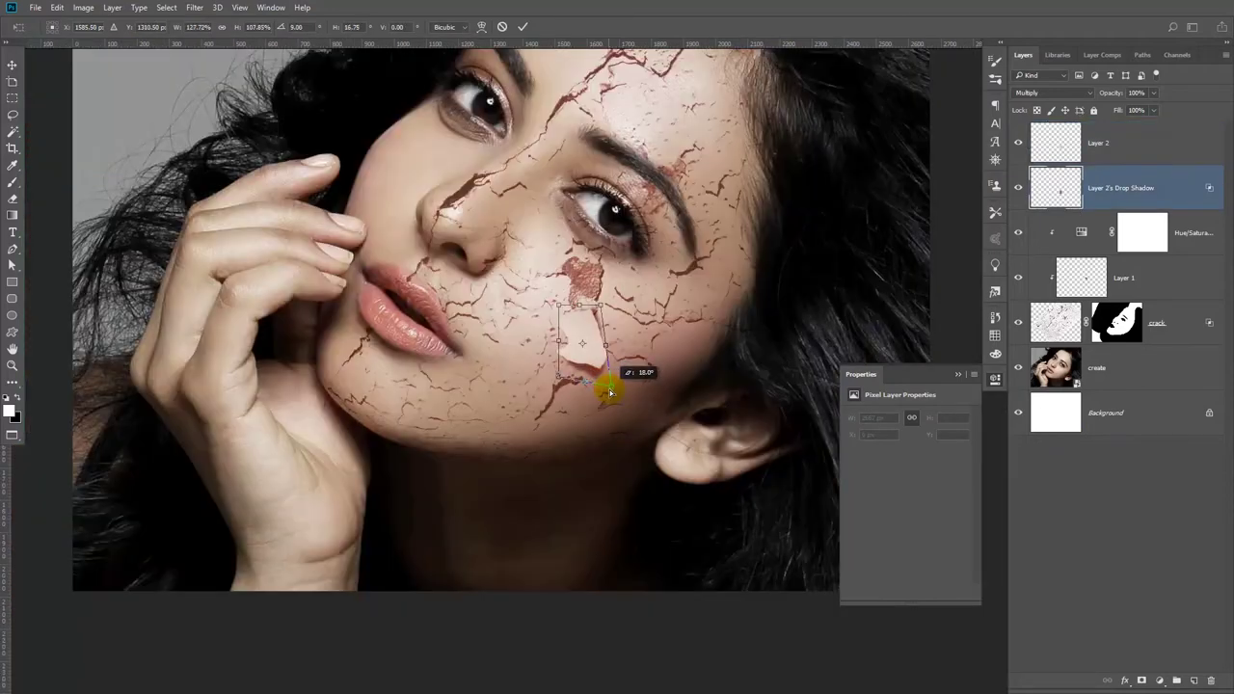
{"action": "left_click_drag", "start_coordinate": [559, 385], "coordinate": [564, 395]}
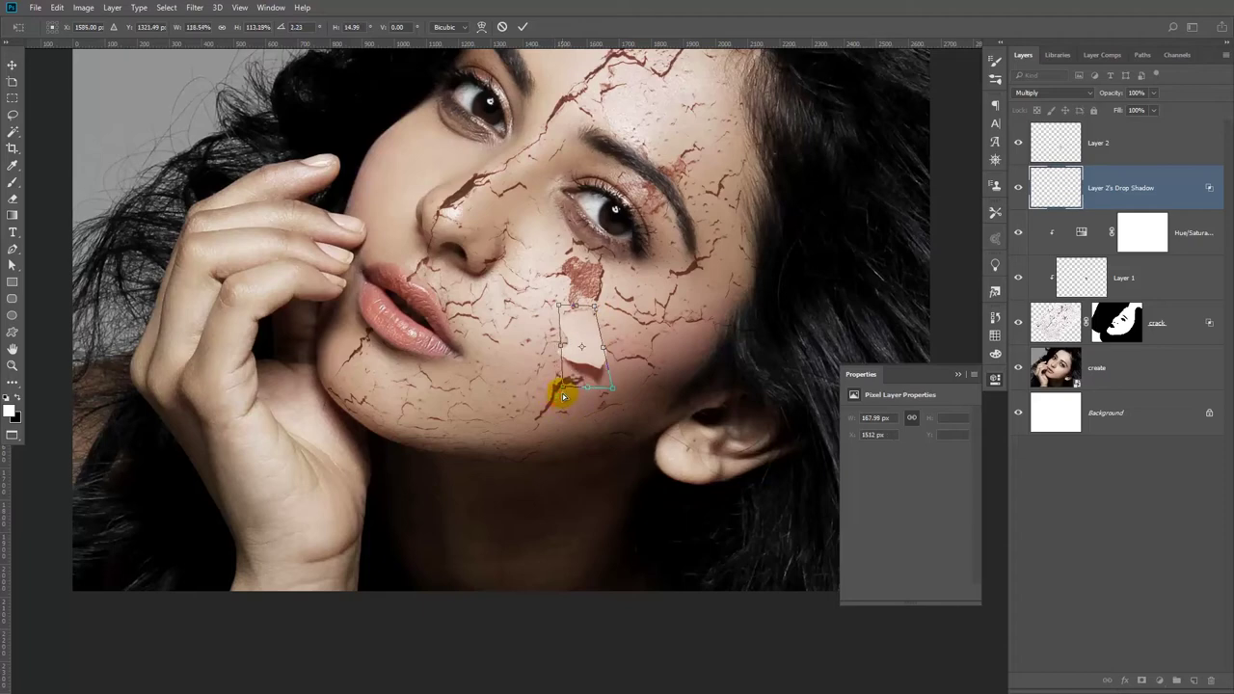
{"action": "key", "text": "Return"}
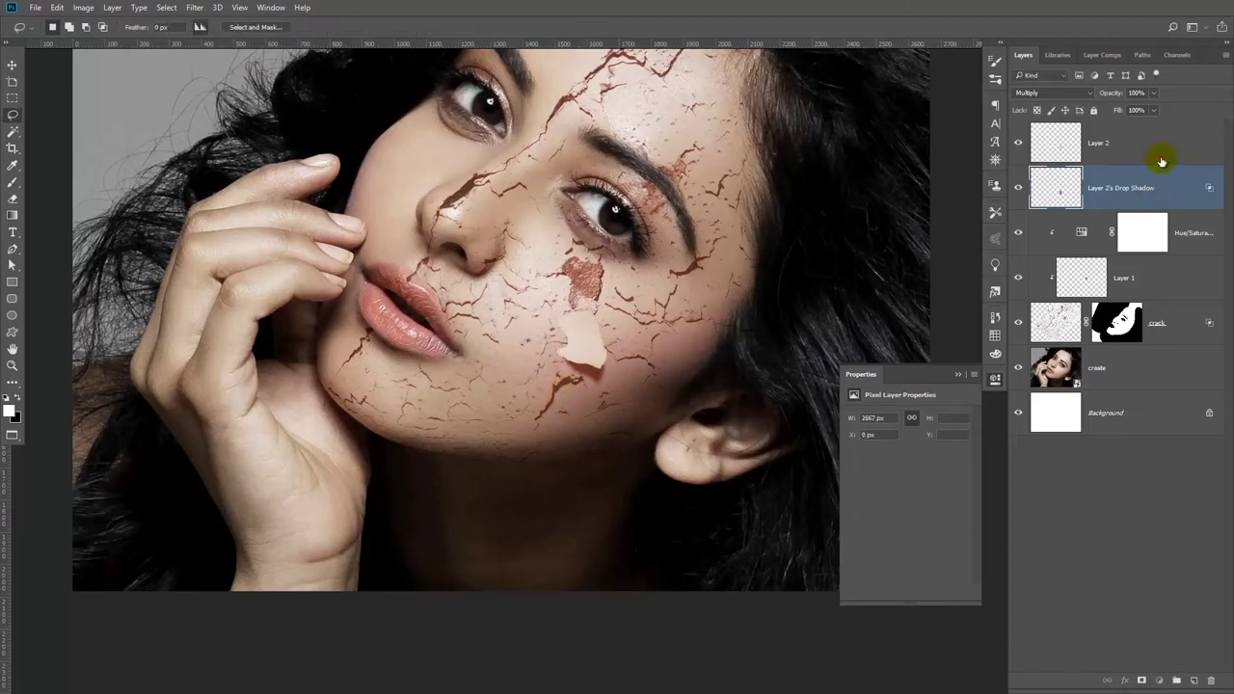
Step: Select Layer 2 with its Drop Shadow layer and raise both about 25 px on the cheek
{"action": "left_click", "coordinate": [1162, 161], "text": "ctrl"}
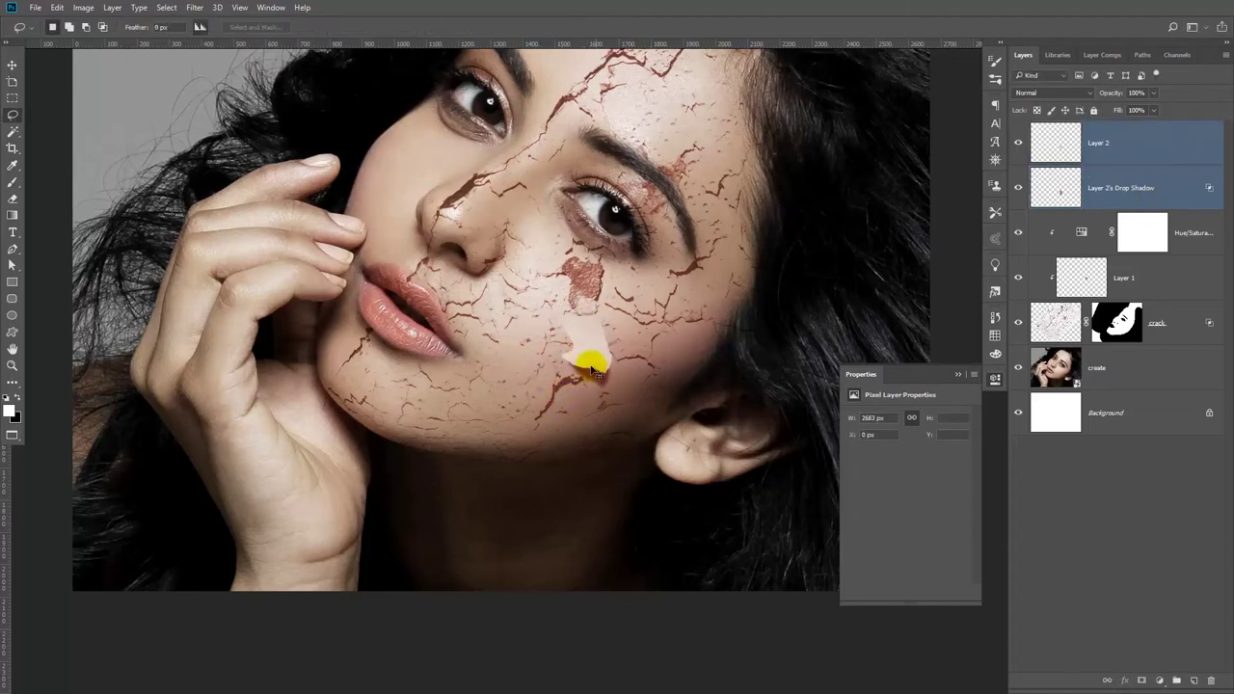
{"action": "left_click_drag", "start_coordinate": [593, 369], "coordinate": [597, 345]}
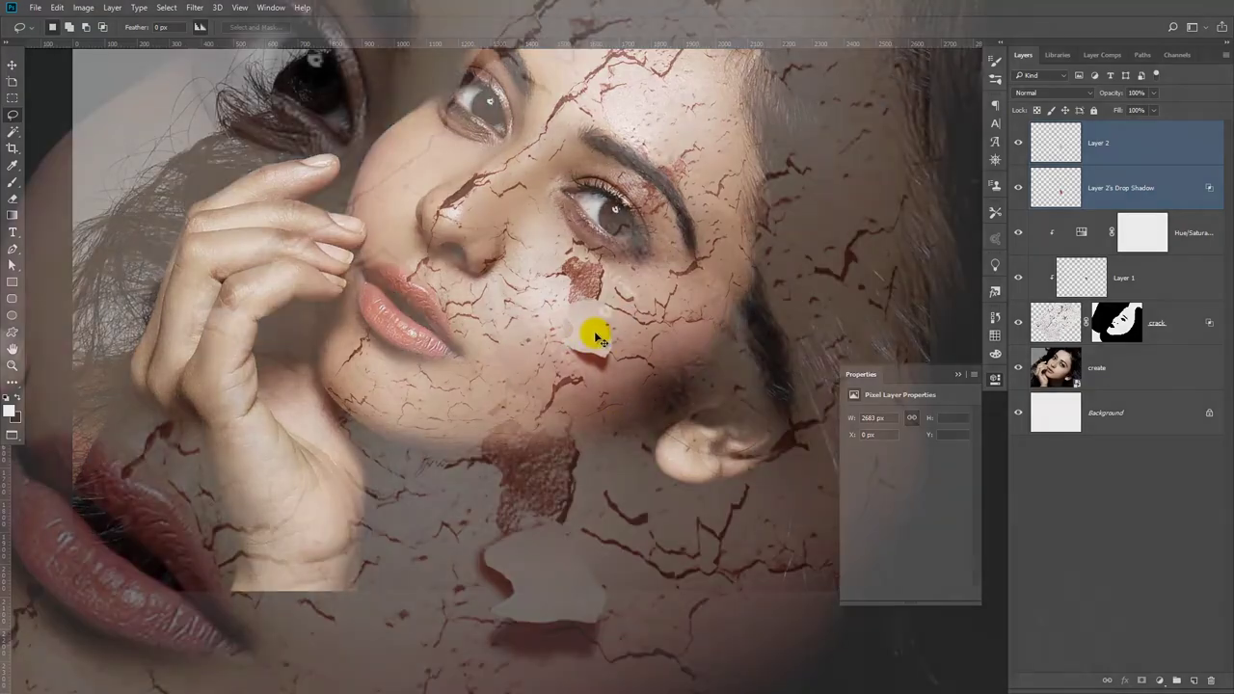